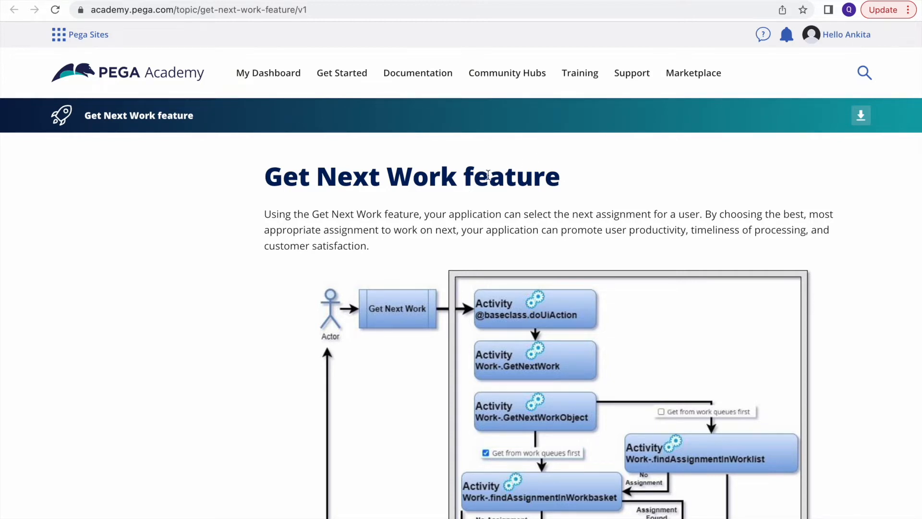
# Highlight 'feature' in the Get Next Work article title and scroll down to its flow diagram
pyautogui.doubleClick(465, 179)
pyautogui.scroll(-1, 431, 288)
pyautogui.scroll(-1, 428, 291)
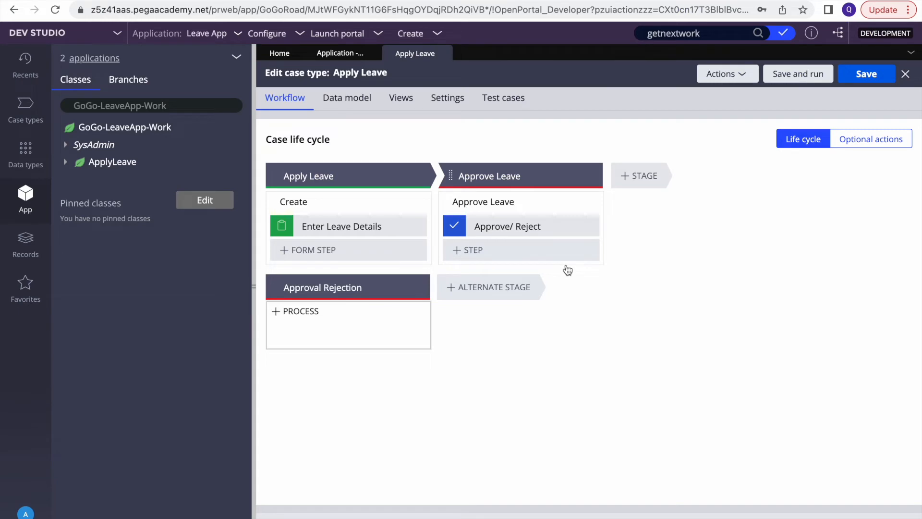
# Change the Approve/ Reject step's approver from author@gogoroad to manager@gogoroad and save the case type
pyautogui.click(330, 202)
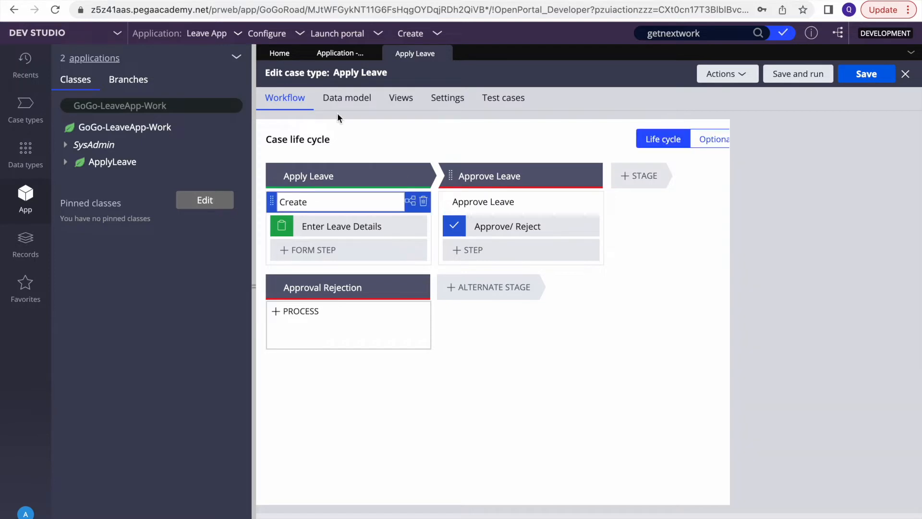
pyautogui.click(482, 203)
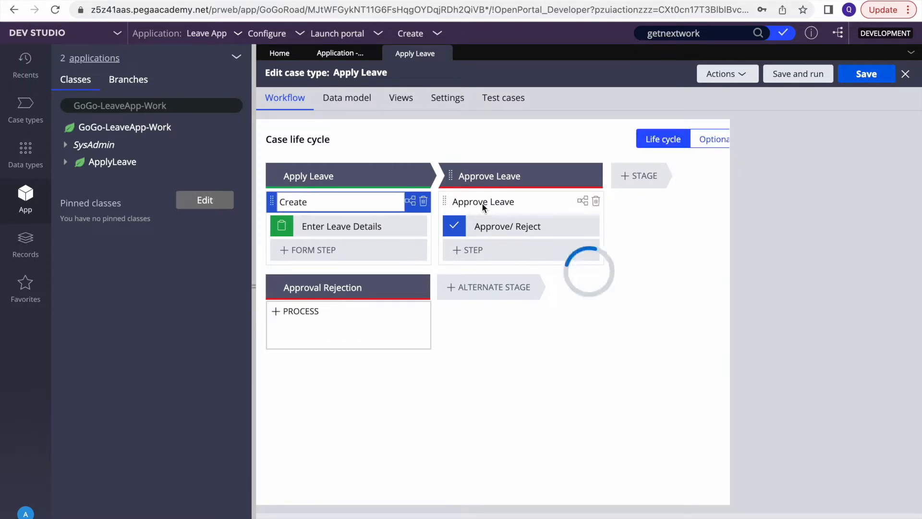
pyautogui.click(521, 223)
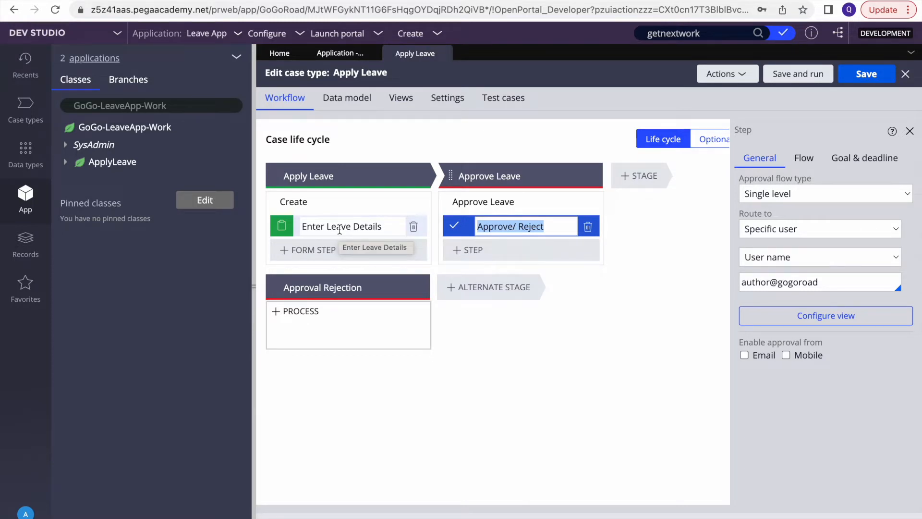
pyautogui.tripleClick(791, 281)
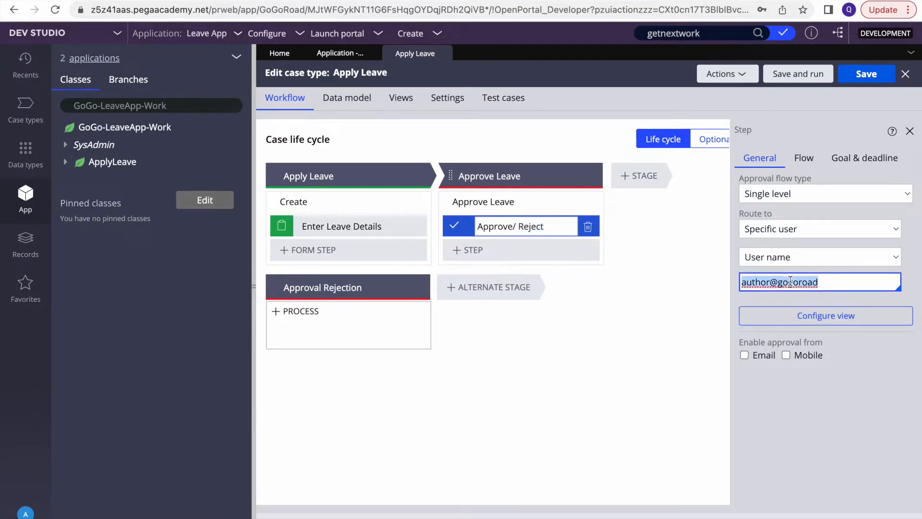
pyautogui.press('BackSpace')
pyautogui.write('manage')
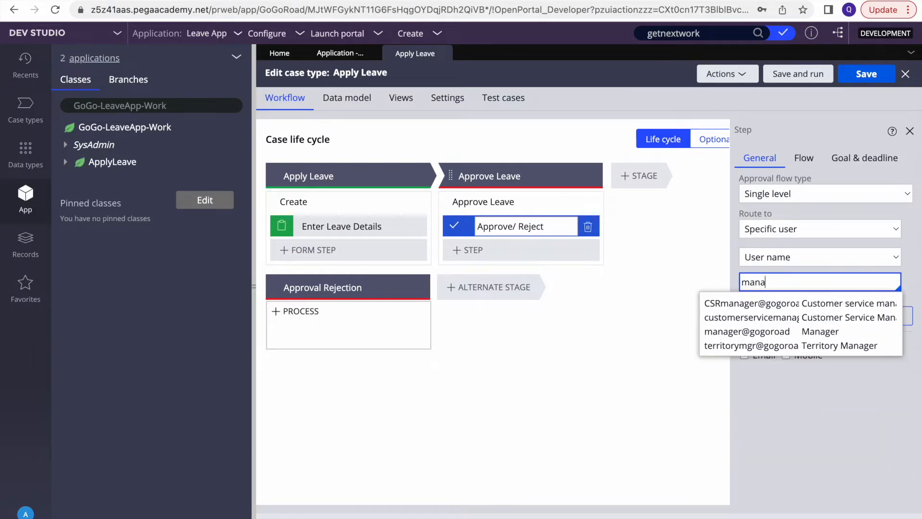
pyautogui.click(778, 332)
pyautogui.click(874, 72)
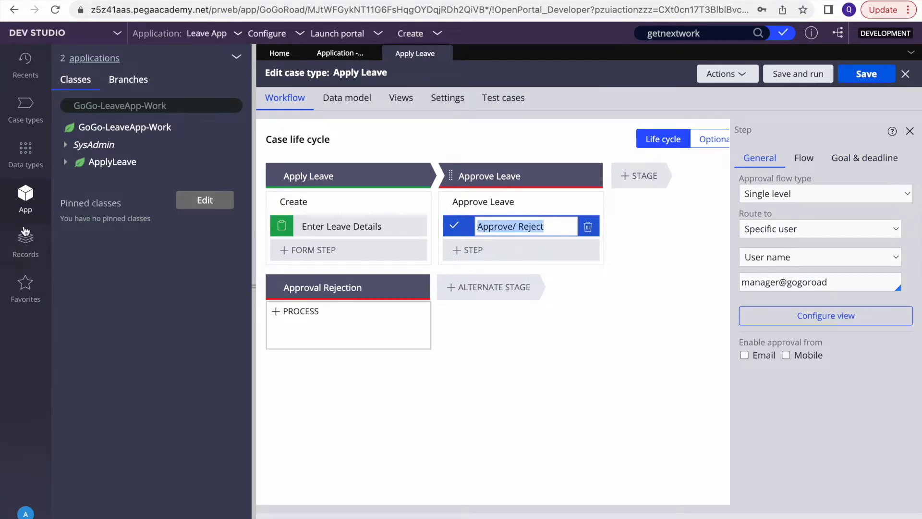
pyautogui.click(26, 243)
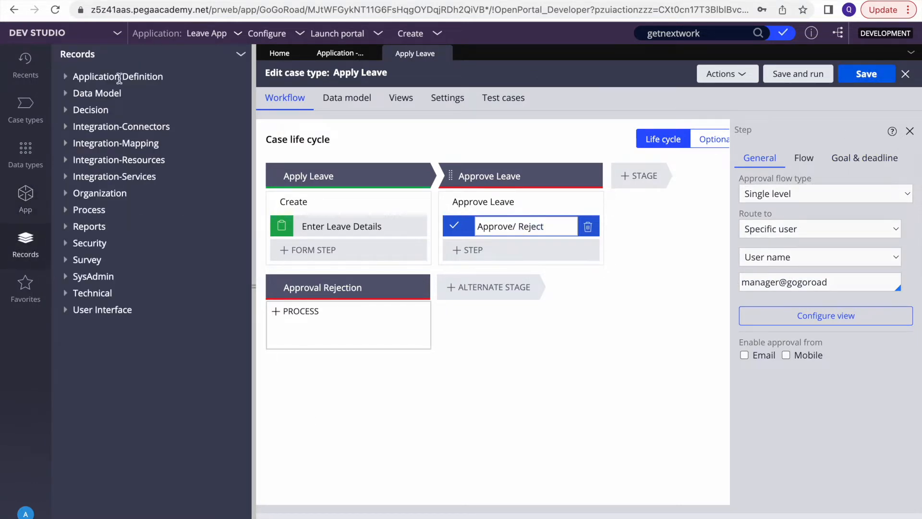
# Open the Manager1 record from Organization > Operator ID
pyautogui.click(75, 194)
pyautogui.click(104, 243)
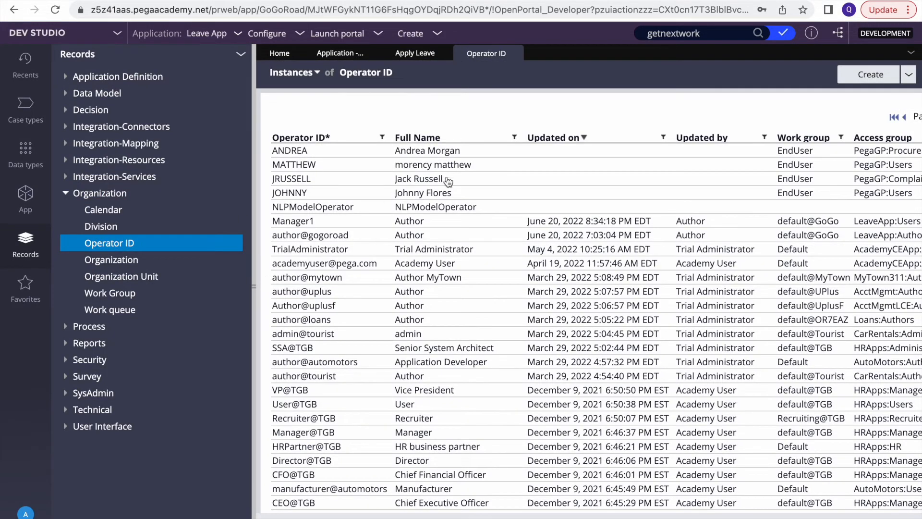
pyautogui.click(337, 226)
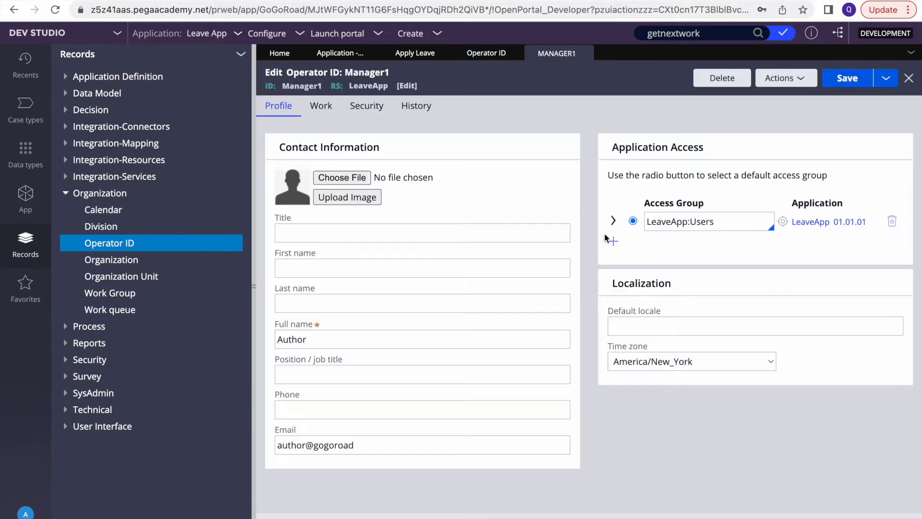
# Set first name Manager and full name Manager1, then save and close the operator record
pyautogui.click(309, 235)
pyautogui.click(304, 265)
pyautogui.write('Manager')
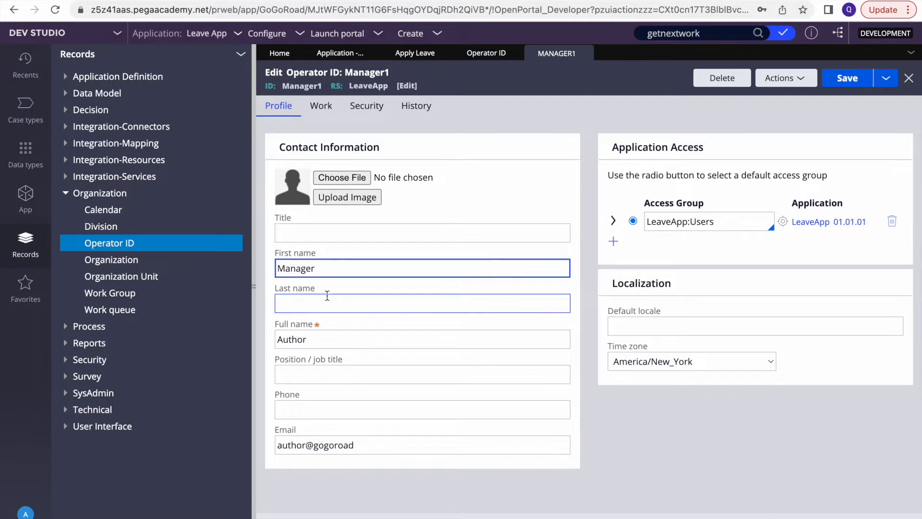
pyautogui.click(293, 339)
pyautogui.doubleClick(292, 339)
pyautogui.write('mANAGER')
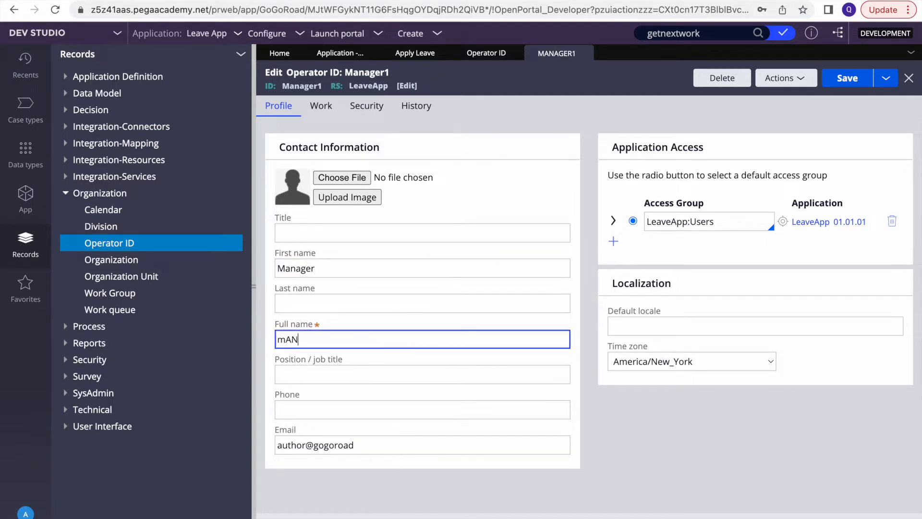
pyautogui.press('BackSpace')
pyautogui.press('BackSpace')
pyautogui.press('BackSpace')
pyautogui.press('BackSpace')
pyautogui.press('BackSpace')
pyautogui.press('BackSpace')
pyautogui.press('BackSpace')
pyautogui.write('Manager1')
pyautogui.click(847, 83)
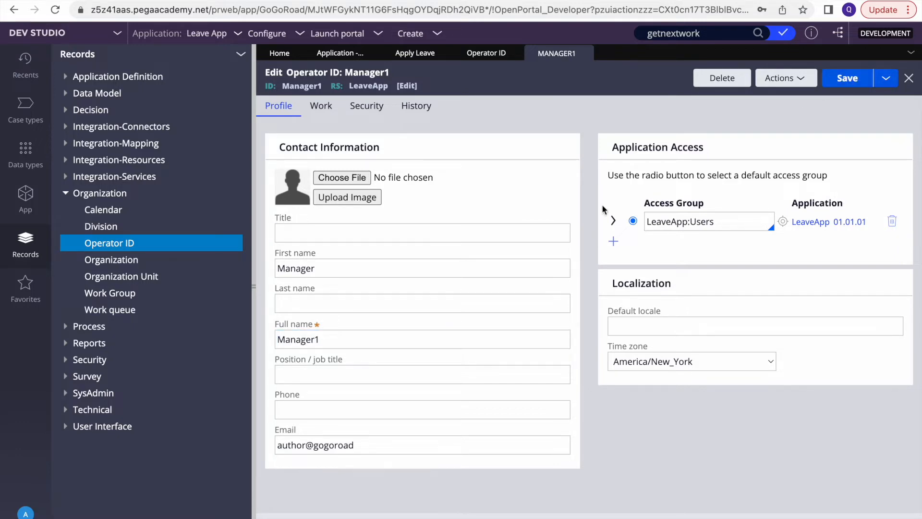
pyautogui.click(587, 53)
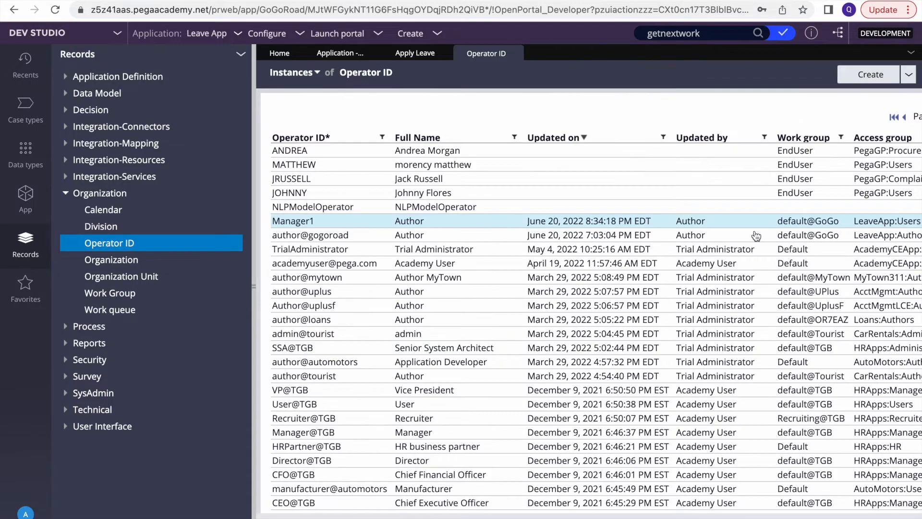
# Clear the Approve/ Reject approver and look through the operator suggestions
pyautogui.click(409, 57)
pyautogui.click(809, 282)
pyautogui.hotkey('ctrl', 'a')
pyautogui.press('BackSpace')
pyautogui.press('Down')
pyautogui.press('Down')
pyautogui.press('Down')
pyautogui.press('Down')
pyautogui.press('Down')
pyautogui.press('Down')
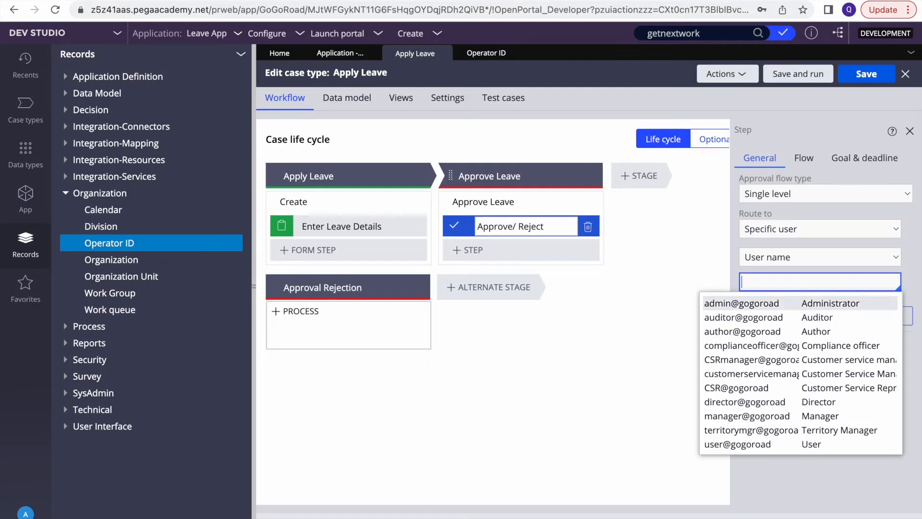
pyautogui.press('Down')
pyautogui.press('Down')
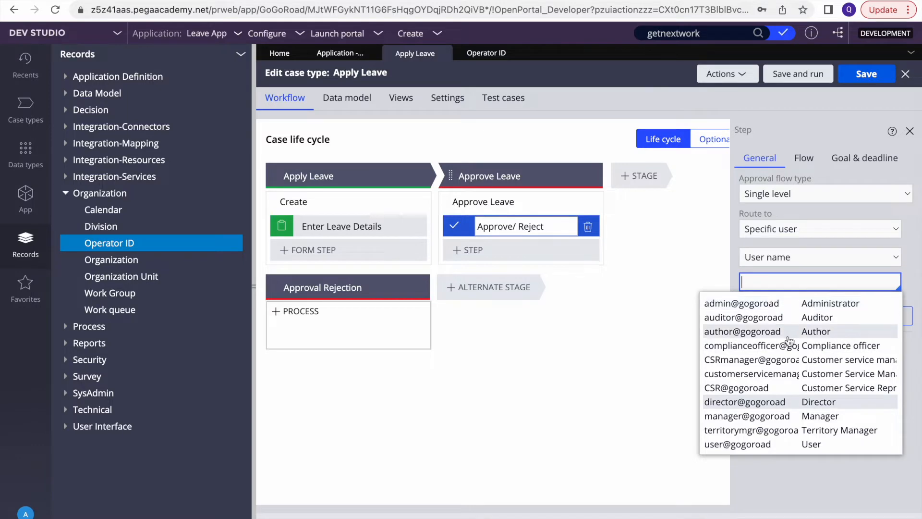
pyautogui.scroll(-1, 785, 360)
pyautogui.click(802, 482)
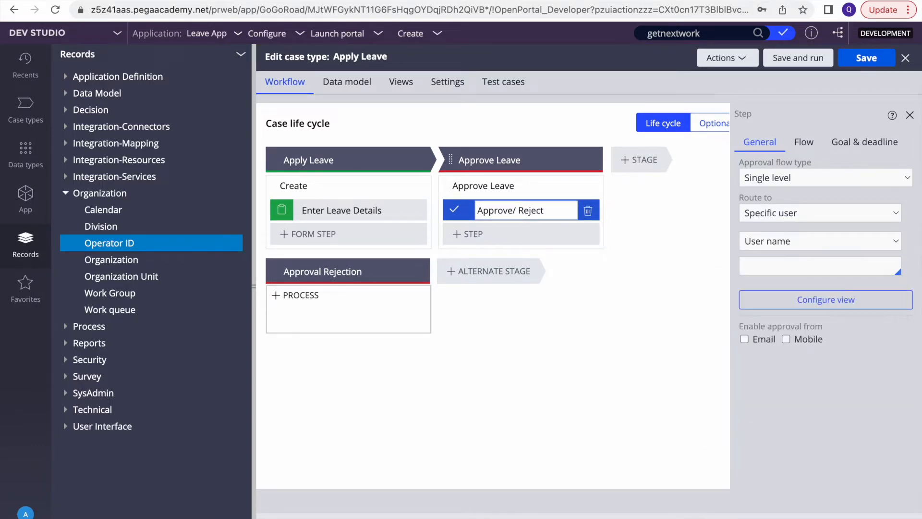
pyautogui.scroll(1, 385, 204)
# Close the open editors and reopen the Apply Leave case type
pyautogui.click(444, 53)
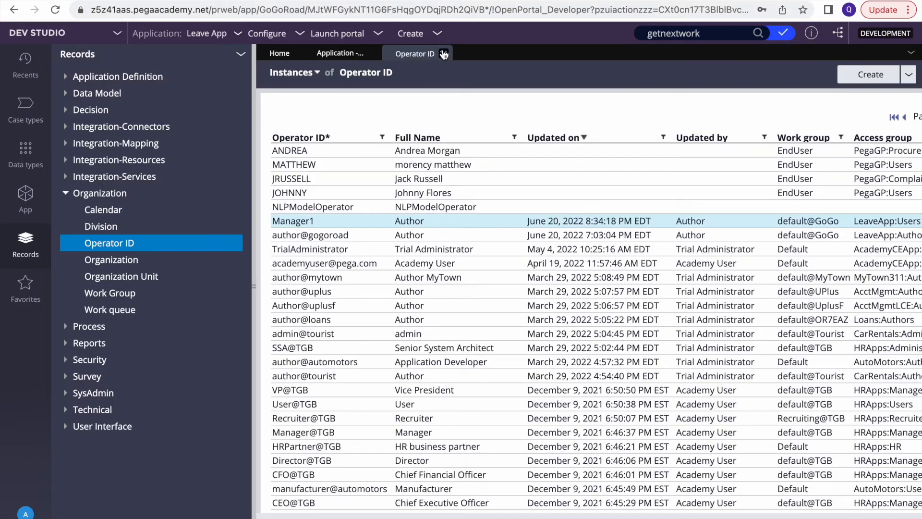
pyautogui.click(444, 53)
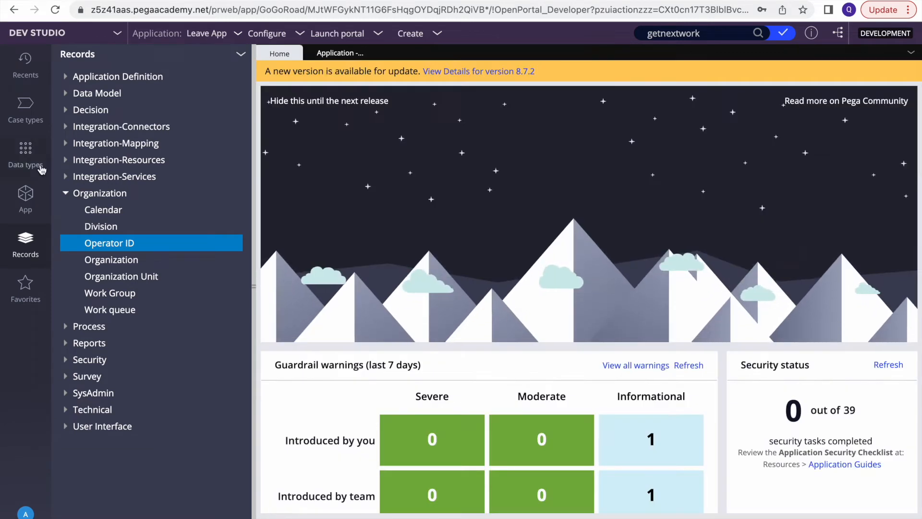
pyautogui.click(25, 109)
pyautogui.click(106, 99)
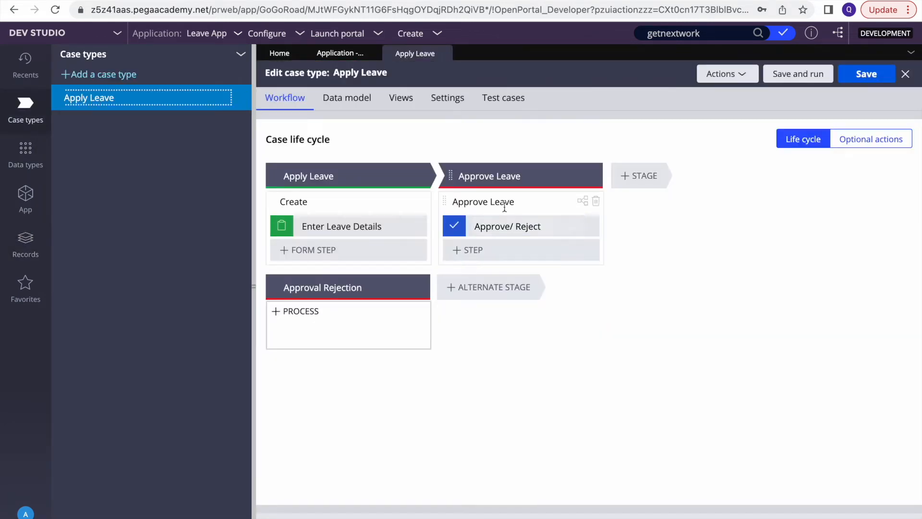
# Choose Manager1 as the Approve/ Reject approver and save the case type
pyautogui.click(502, 226)
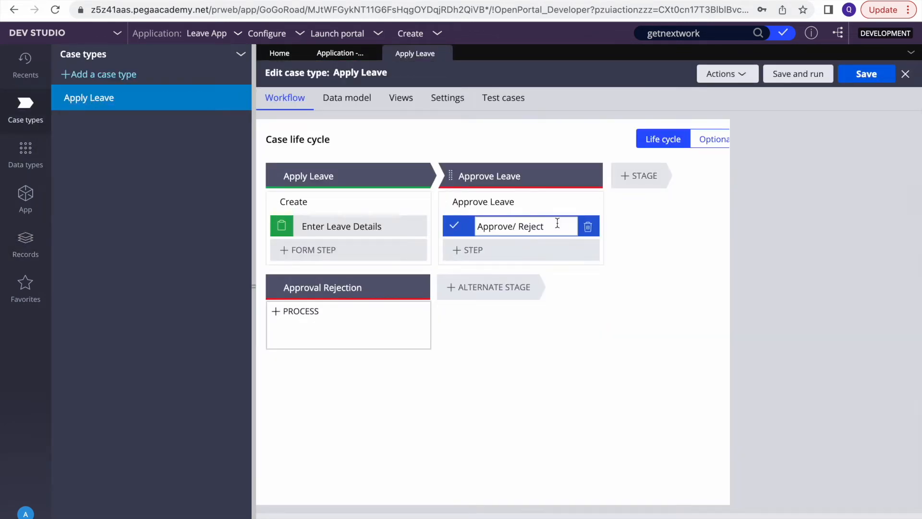
pyautogui.tripleClick(796, 284)
pyautogui.press('BackSpace')
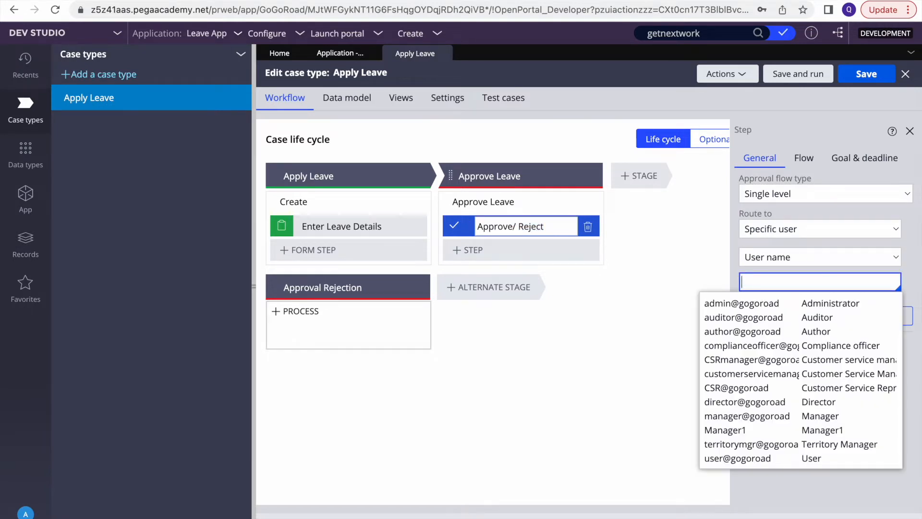
pyautogui.press('Down')
pyautogui.press('Down')
pyautogui.press('Down')
pyautogui.press('Down')
pyautogui.press('Down')
pyautogui.press('Down')
pyautogui.press('Down')
pyautogui.press('Down')
pyautogui.press('Down')
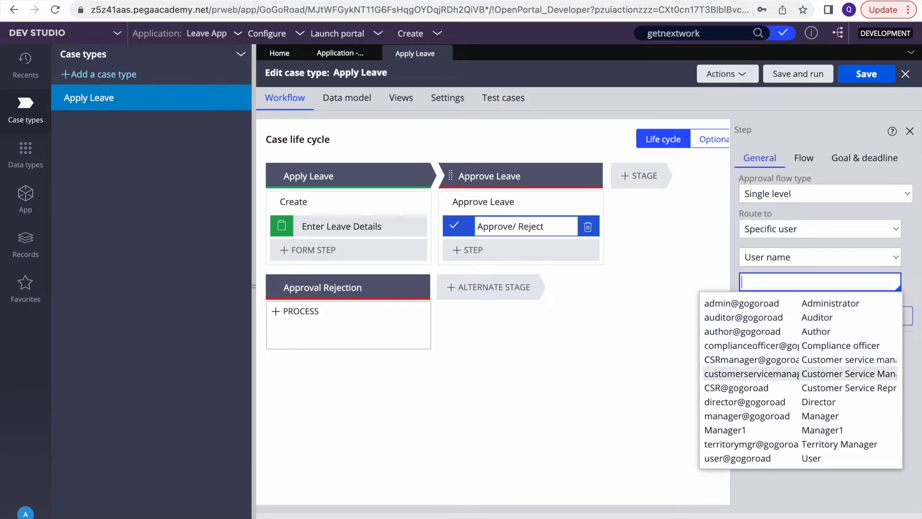
pyautogui.press('Return')
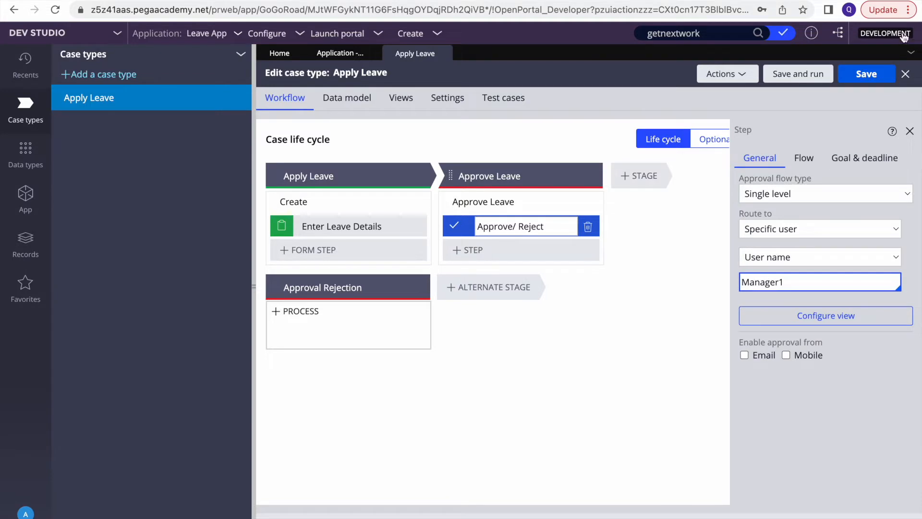
pyautogui.click(863, 76)
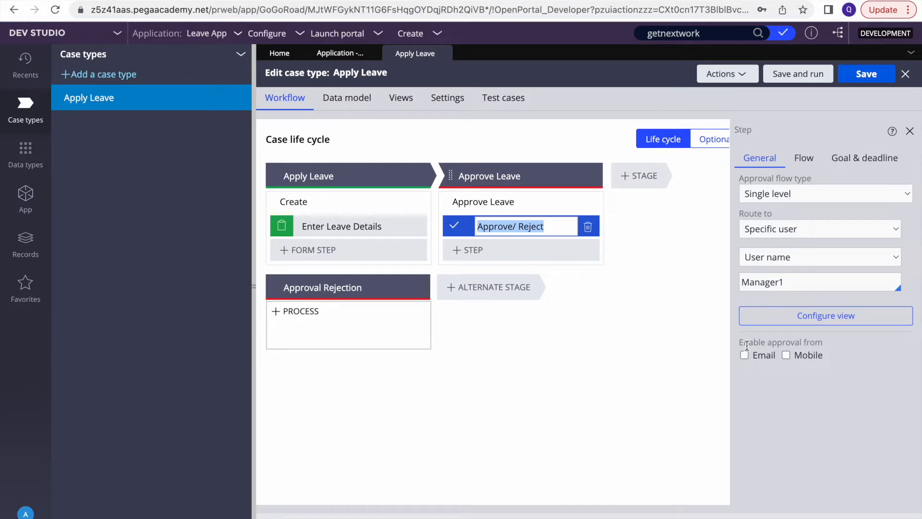
pyautogui.doubleClick(761, 283)
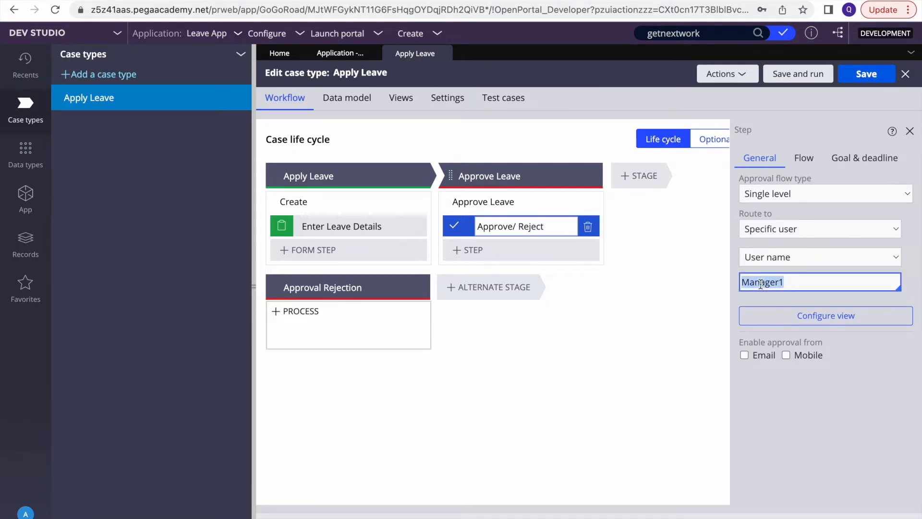
pyautogui.click(358, 34)
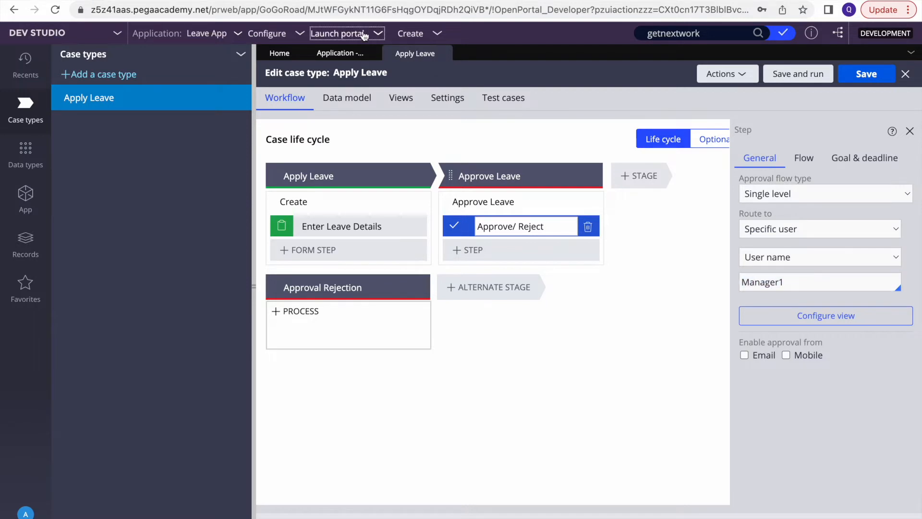
# Launch the Leave App user portal and bring up its Chrome window
pyautogui.click(334, 51)
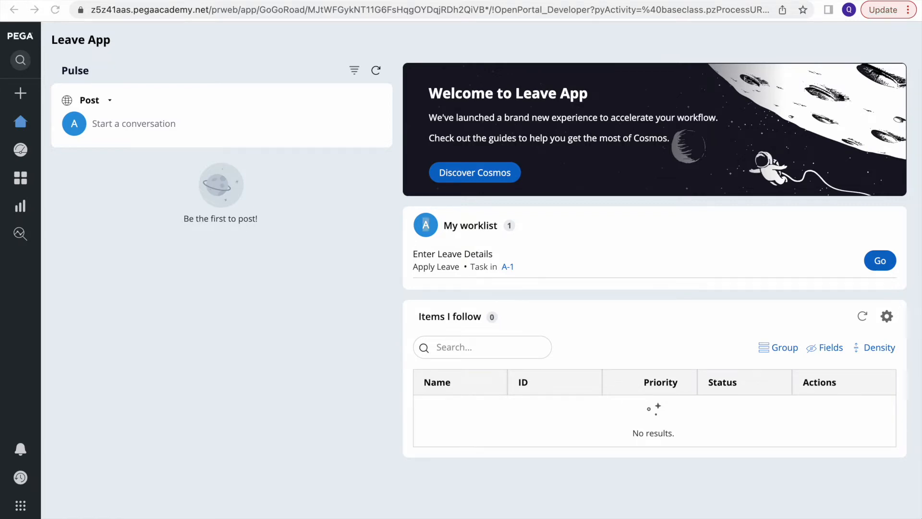
pyautogui.hotkey('ctrl', 'Left')
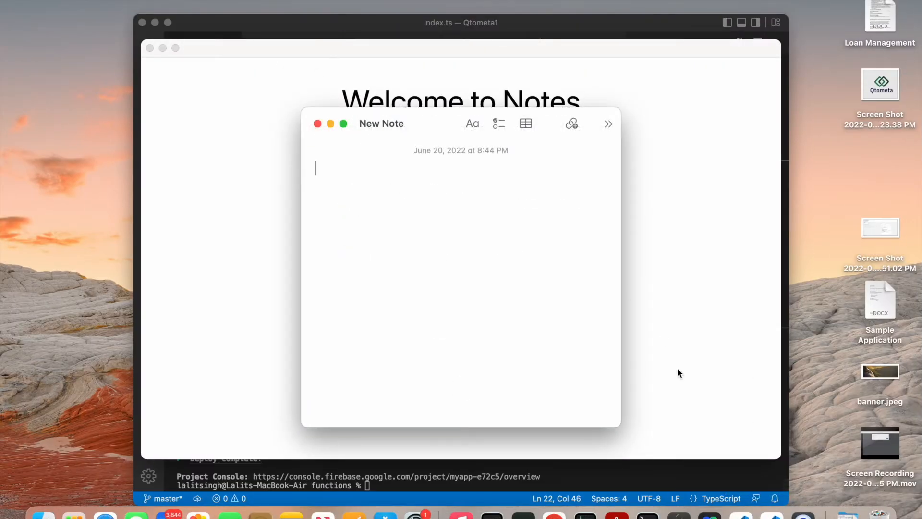
pyautogui.click(585, 511)
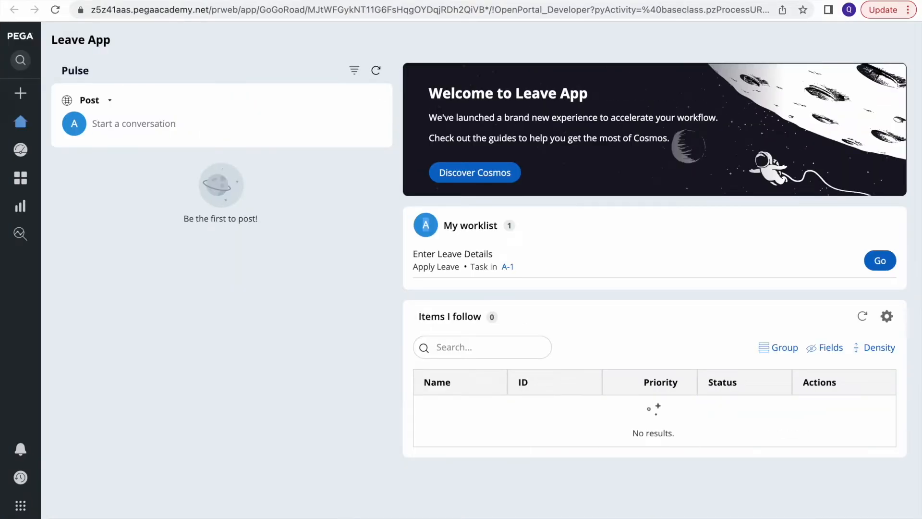
# Select the welcome banner's Dynamic Layout in Live UI and open the WelcomeBanner section
pyautogui.click(506, 191)
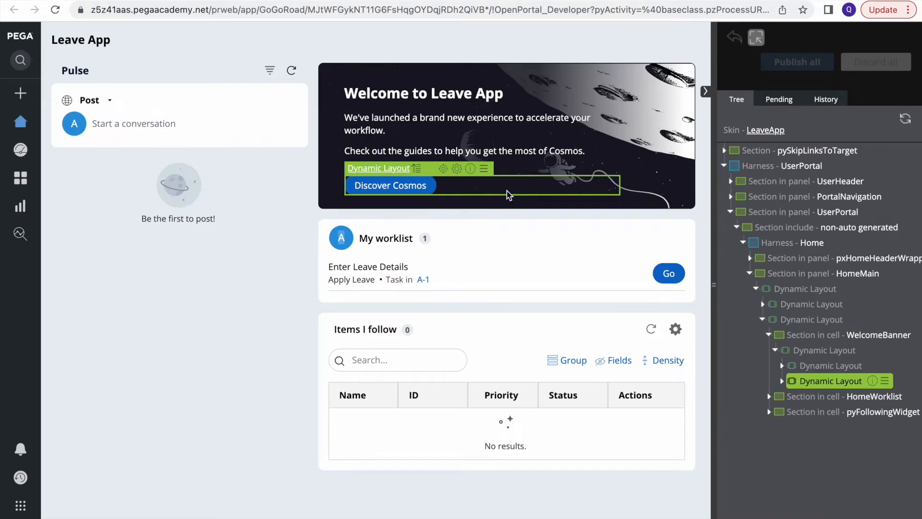
pyautogui.click(444, 170)
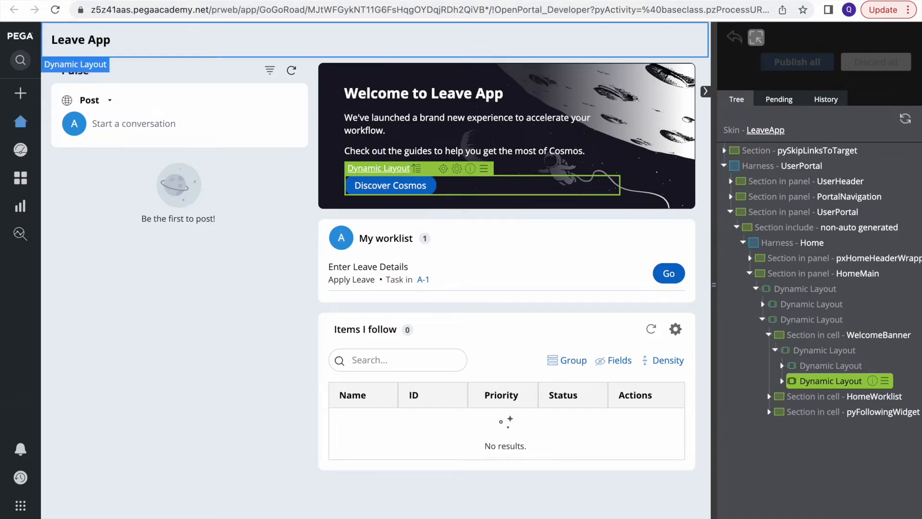
pyautogui.click(192, 1)
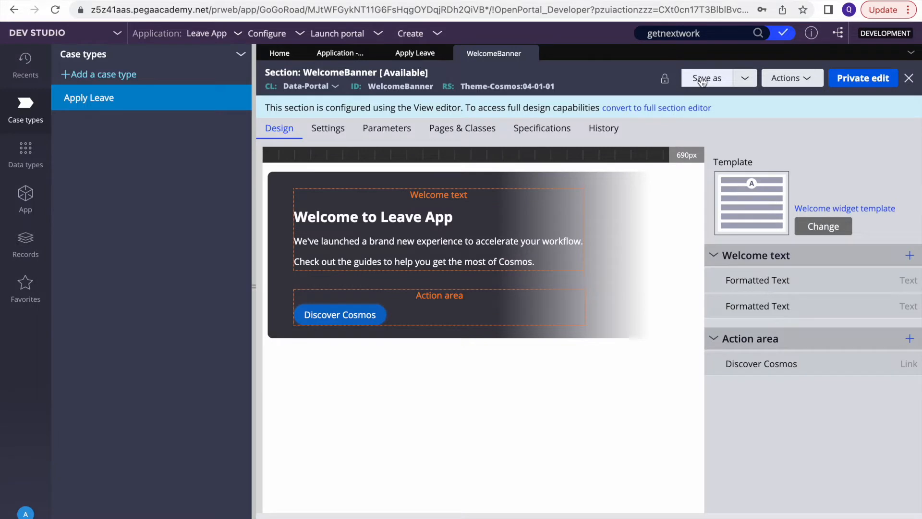
# Save a copy of WelcomeBanner to Data-Portal in ruleset LeaveApp 01-01-01 and open it
pyautogui.click(702, 81)
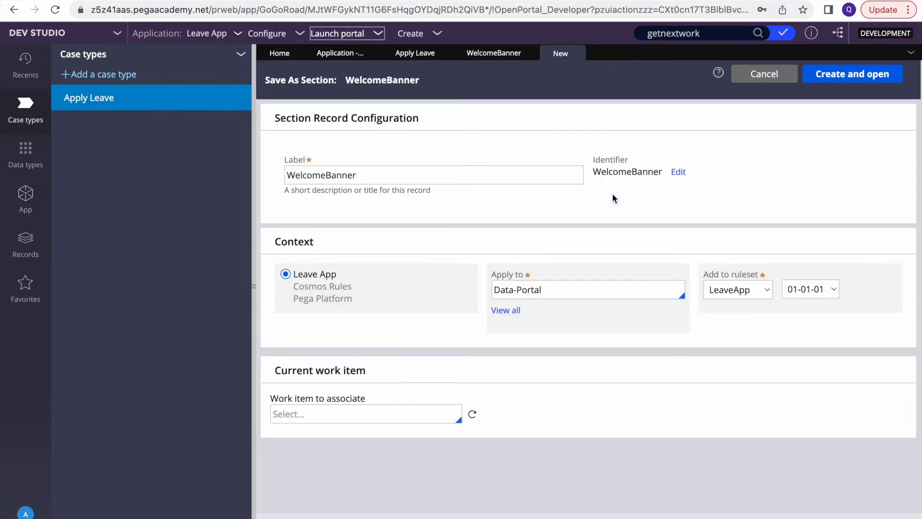
pyautogui.click(847, 75)
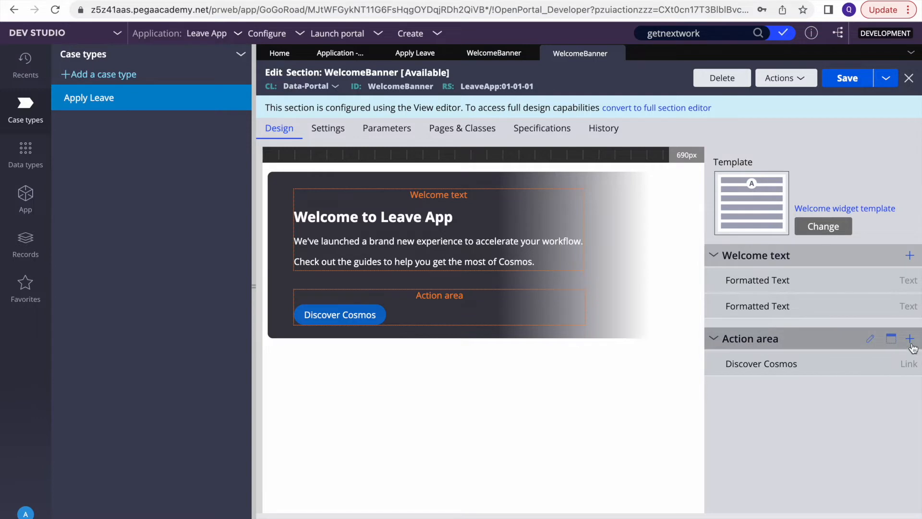
# Add a Button field to the WelcomeBanner action area
pyautogui.click(910, 341)
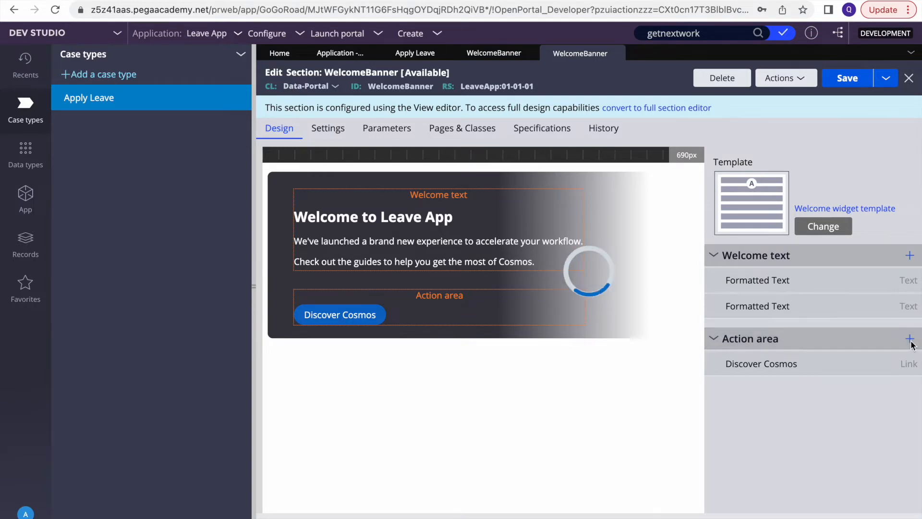
pyautogui.scroll(-3, 806, 187)
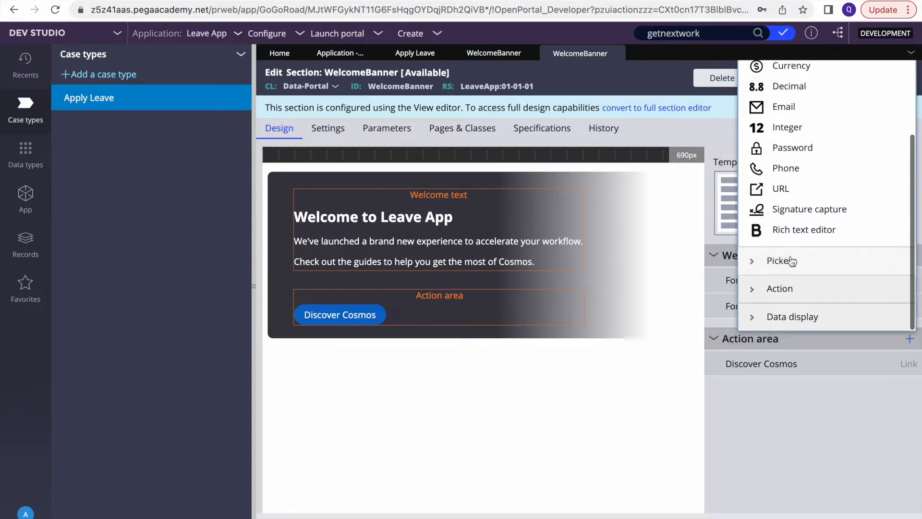
pyautogui.click(767, 289)
pyautogui.click(772, 159)
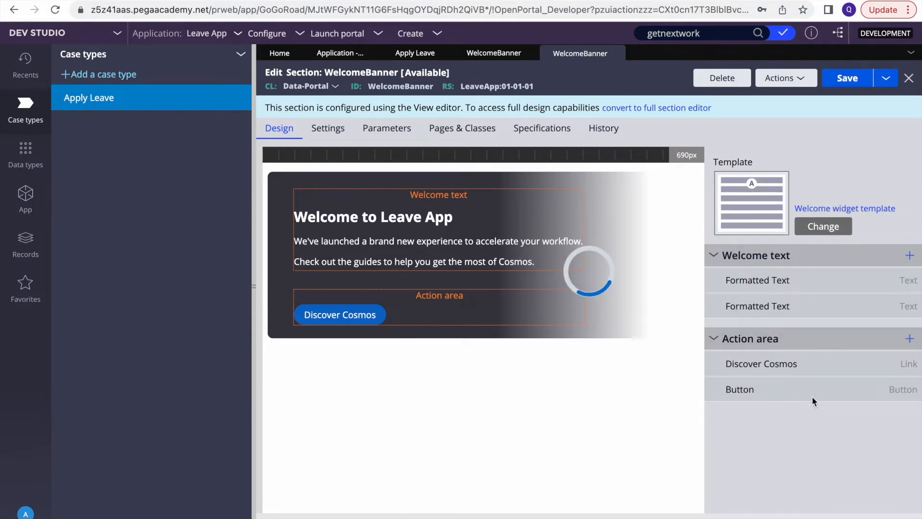
# Open the new button's cell properties and start replacing its caption with Get Next
pyautogui.moveTo(876, 392)
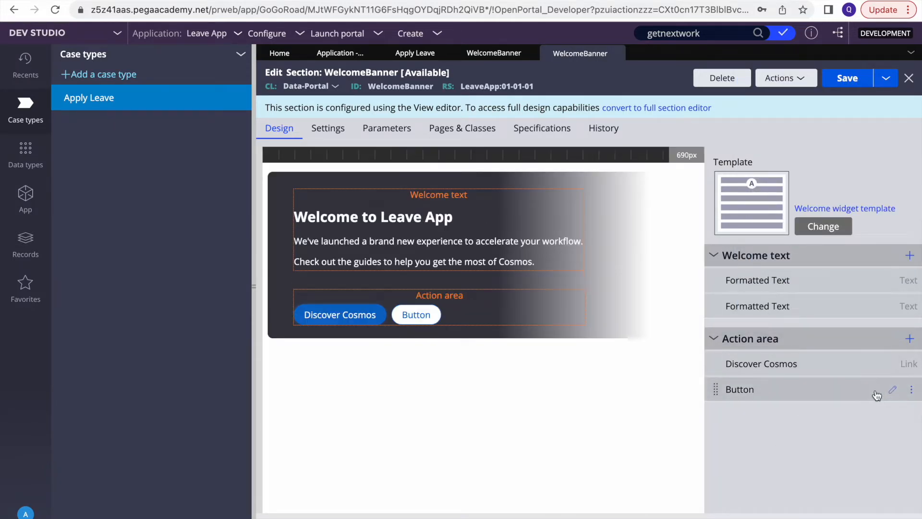
pyautogui.click(893, 391)
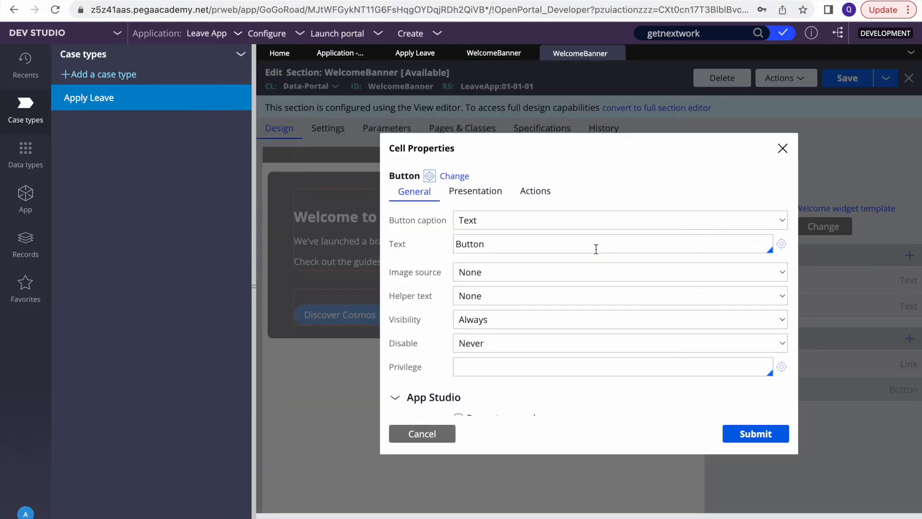
pyautogui.doubleClick(521, 242)
pyautogui.write('Get Next')
# Give the Get Next button a Click action set running Get next work, then submit
pyautogui.click(539, 192)
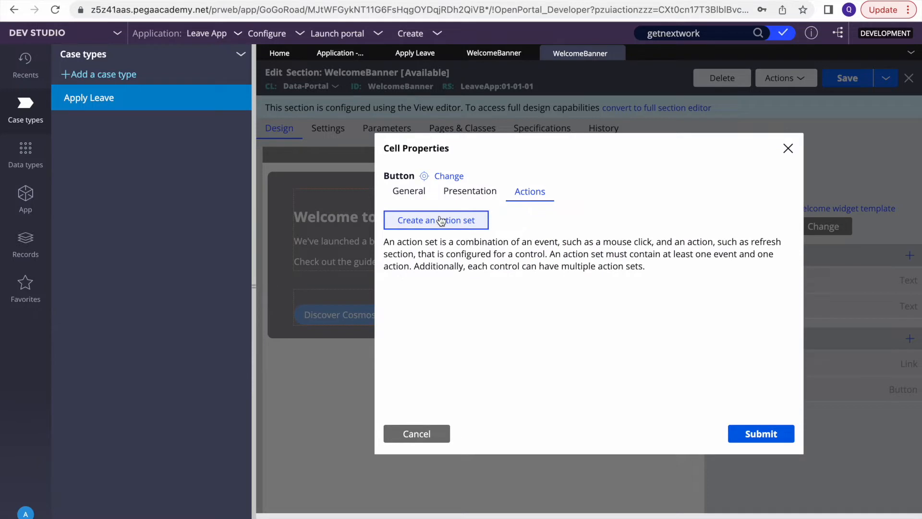
pyautogui.click(416, 219)
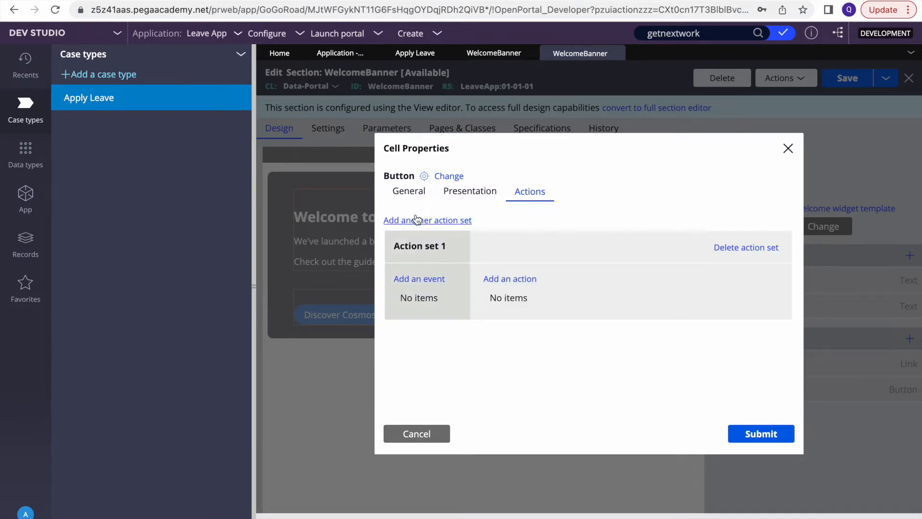
pyautogui.click(415, 280)
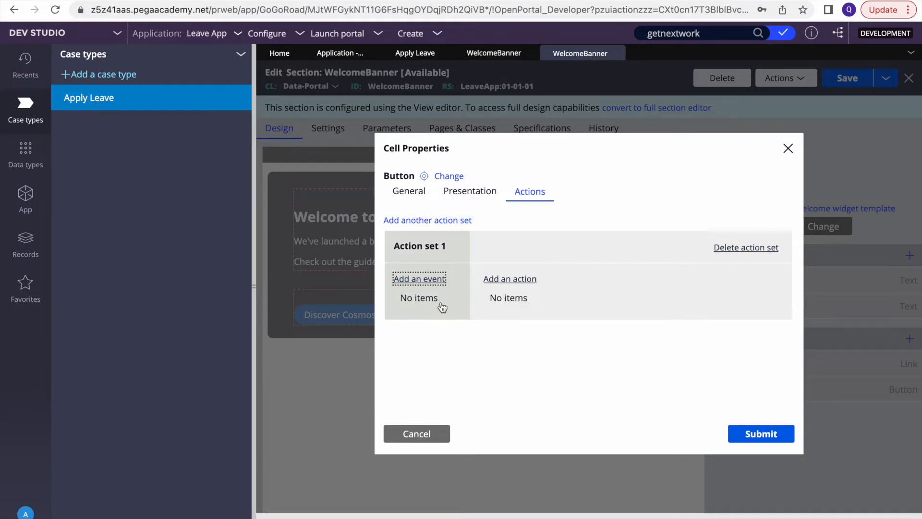
pyautogui.click(407, 308)
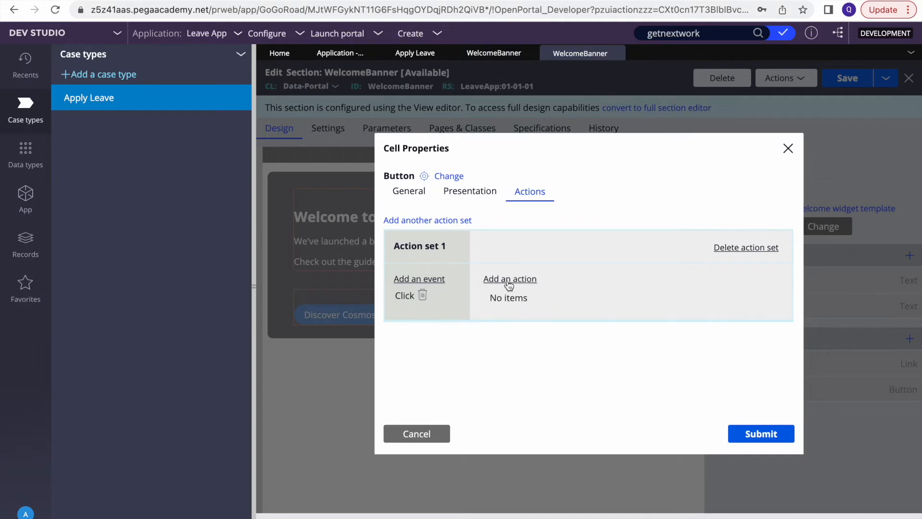
pyautogui.click(510, 281)
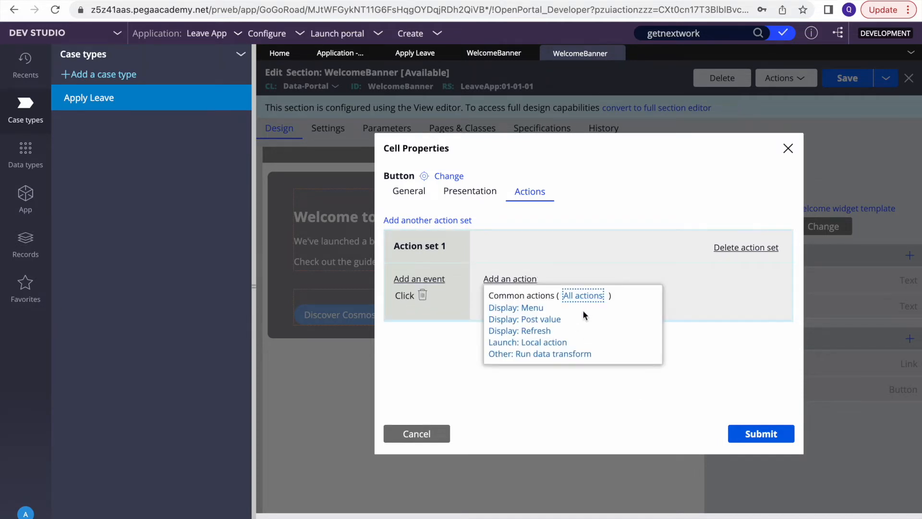
pyautogui.click(582, 296)
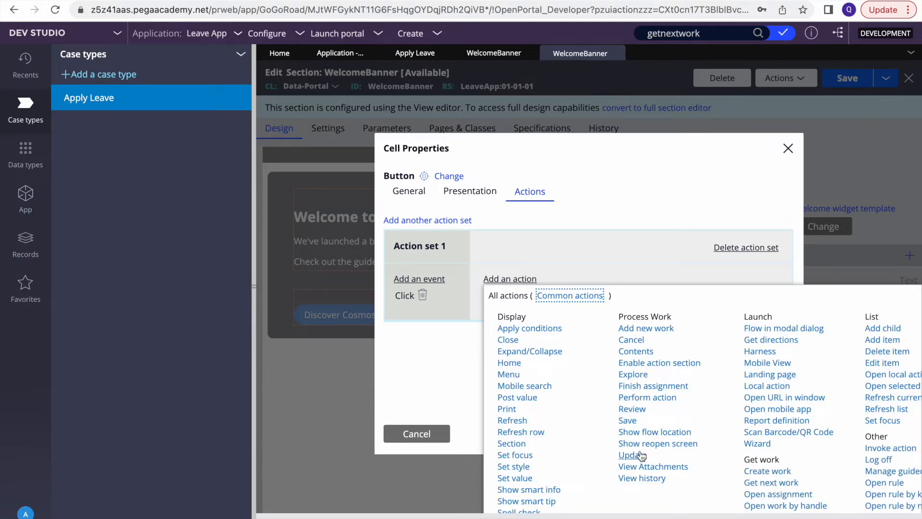
pyautogui.click(767, 483)
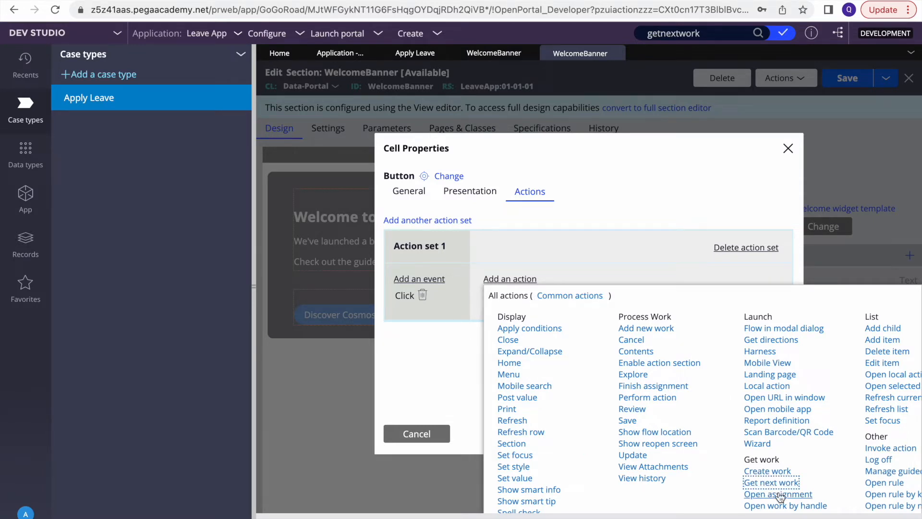
pyautogui.click(767, 486)
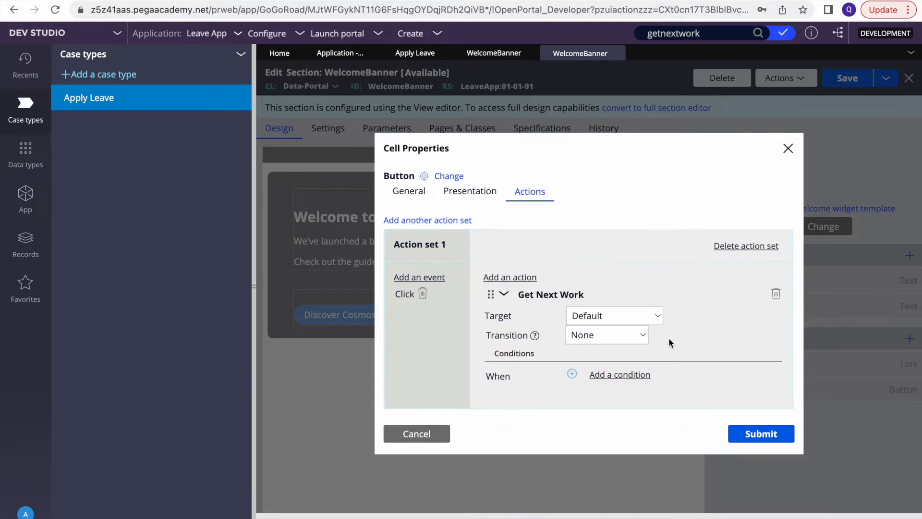
pyautogui.click(505, 296)
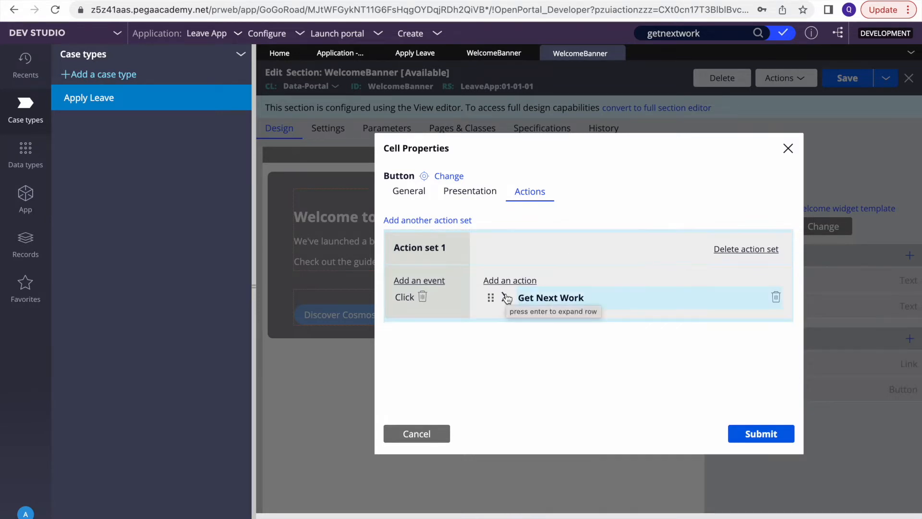
pyautogui.click(742, 438)
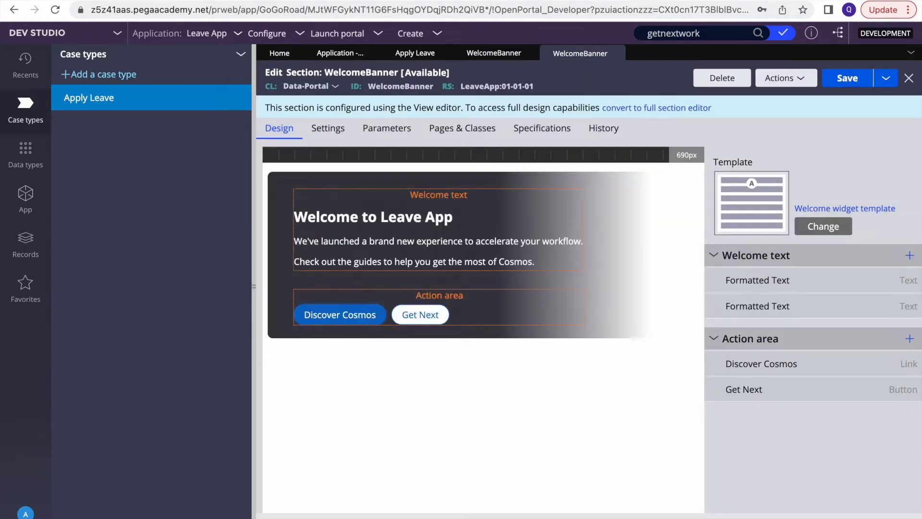
# Save the WelcomeBanner section and review the Get Next Work diagram on Pega Academy
pyautogui.click(833, 78)
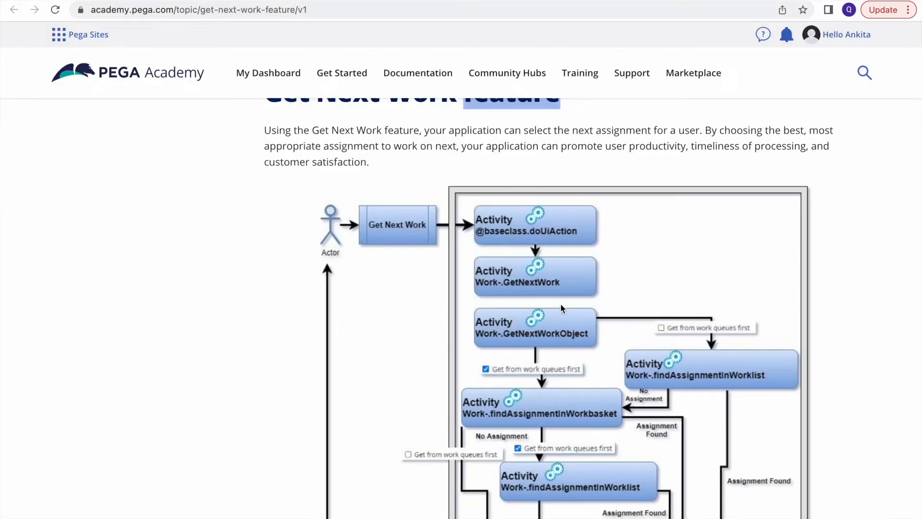
pyautogui.scroll(-1, 566, 278)
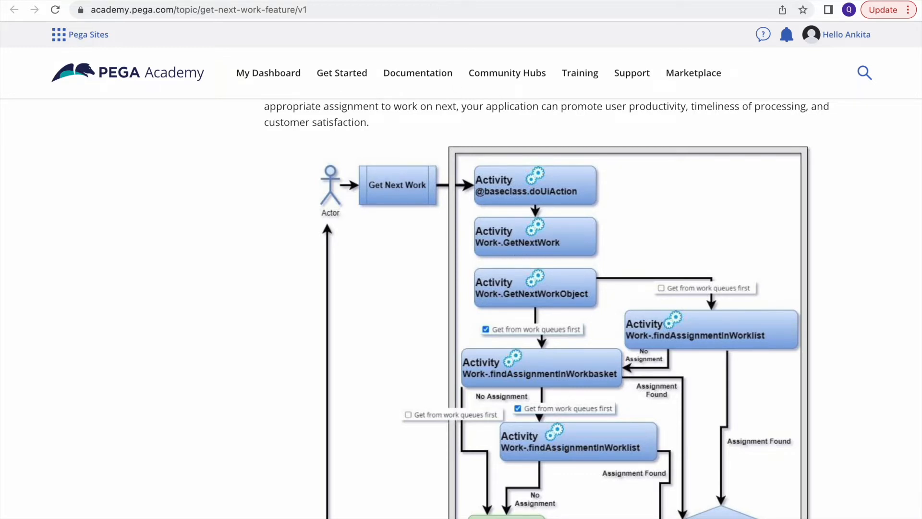
pyautogui.click(438, 1)
# Save the section, refresh the Leave App portal, and open the next leave assignment via Get Next
pyautogui.click(845, 79)
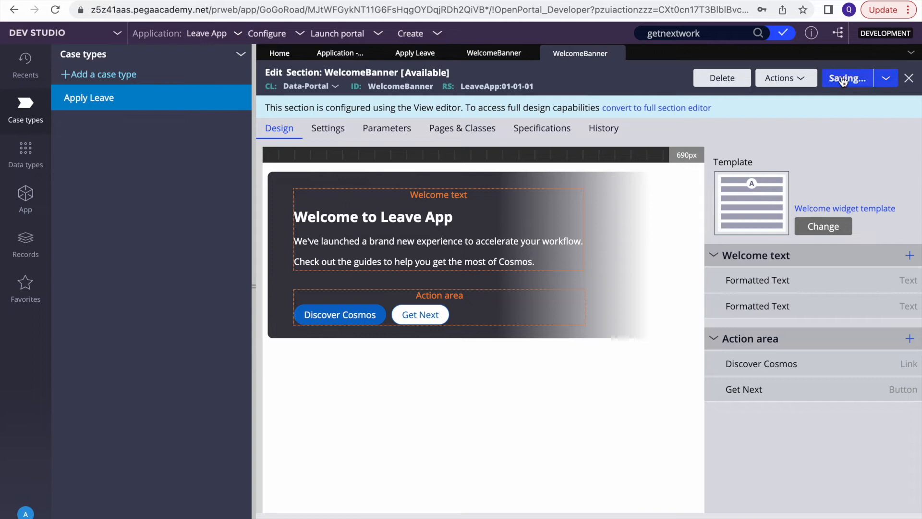
pyautogui.click(411, 0)
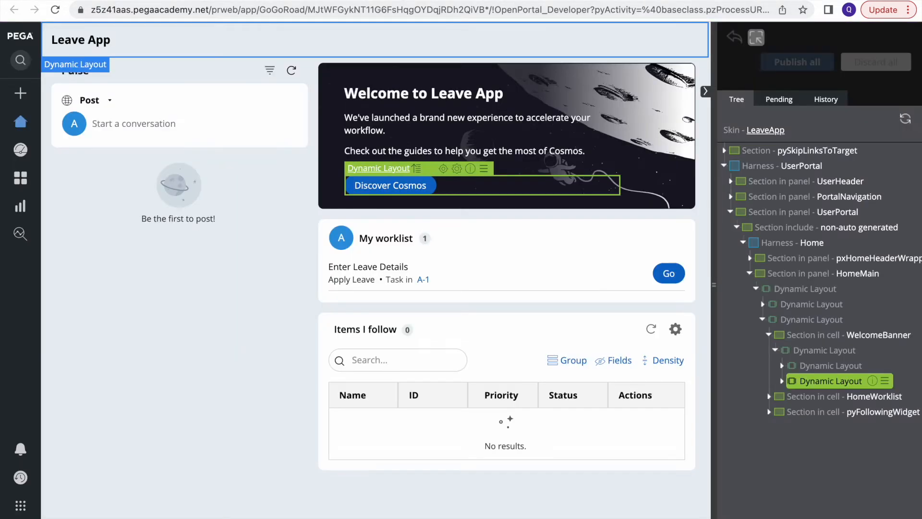
pyautogui.click(56, 15)
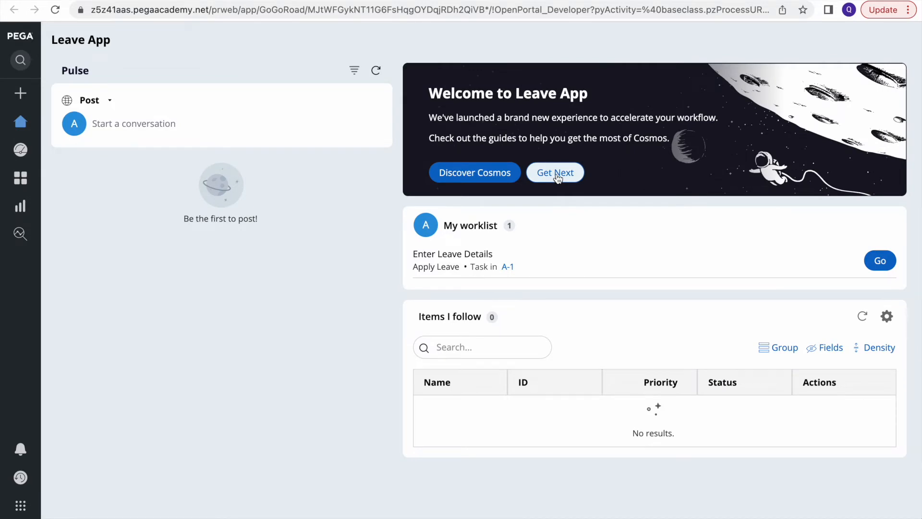
pyautogui.click(880, 260)
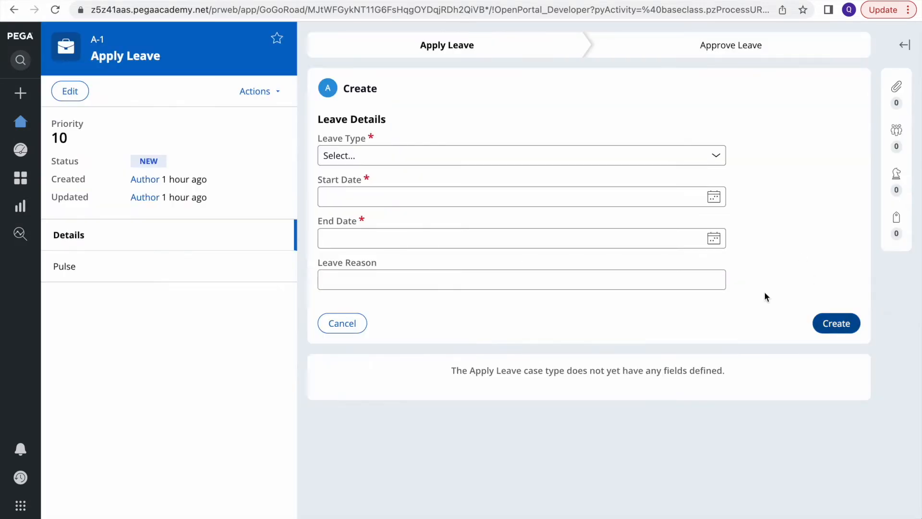
# Submit a Personal leave request from 6/21/2022 to 6/21/2022
pyautogui.click(714, 197)
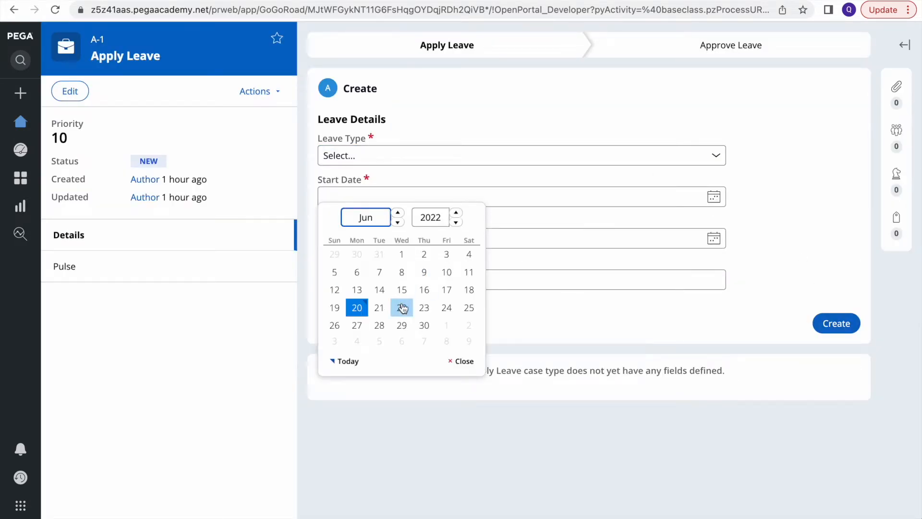
pyautogui.click(378, 308)
pyautogui.click(713, 239)
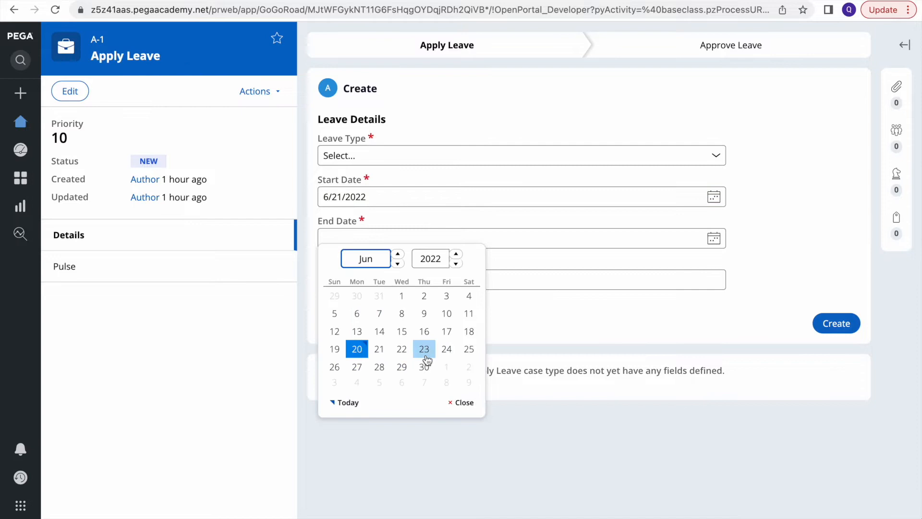
pyautogui.click(379, 349)
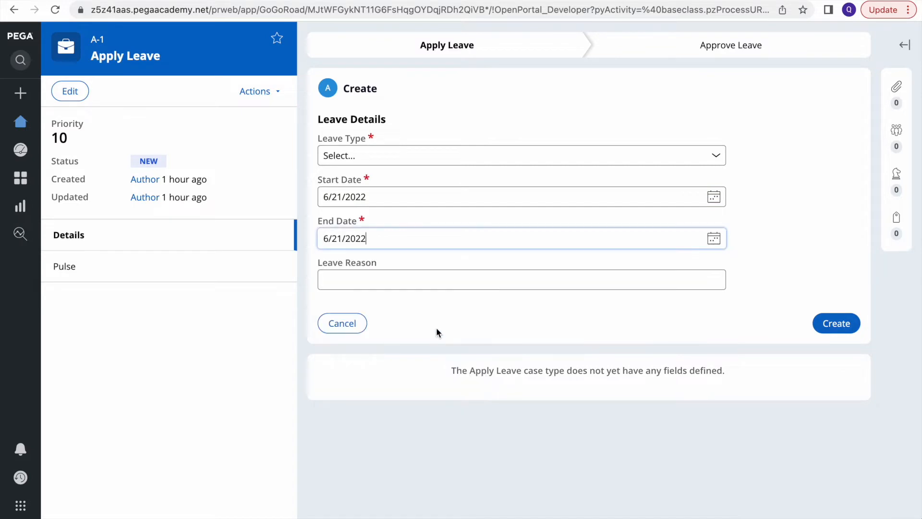
pyautogui.click(853, 337)
pyautogui.click(577, 90)
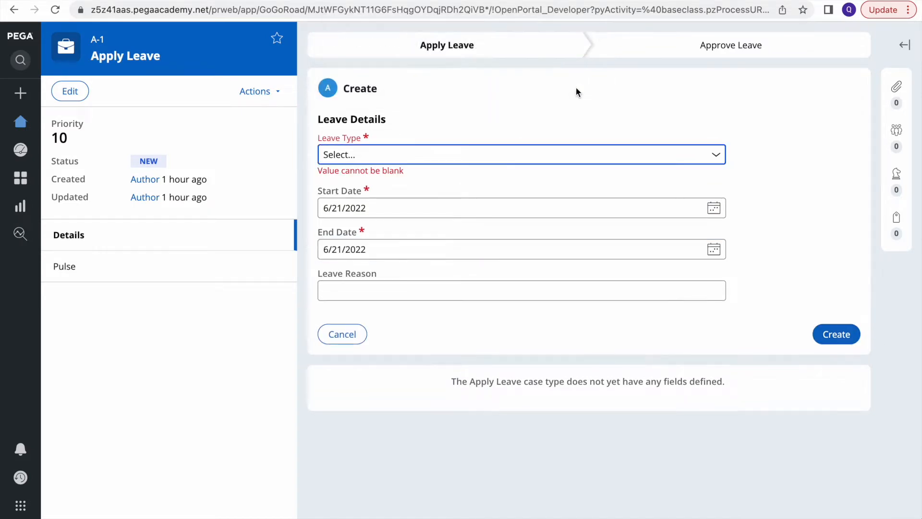
pyautogui.click(519, 158)
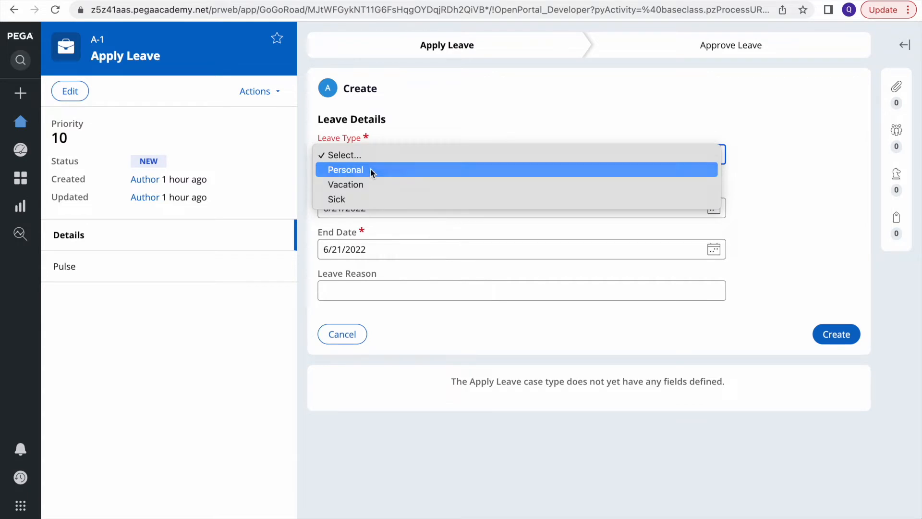
pyautogui.click(370, 171)
pyautogui.click(835, 323)
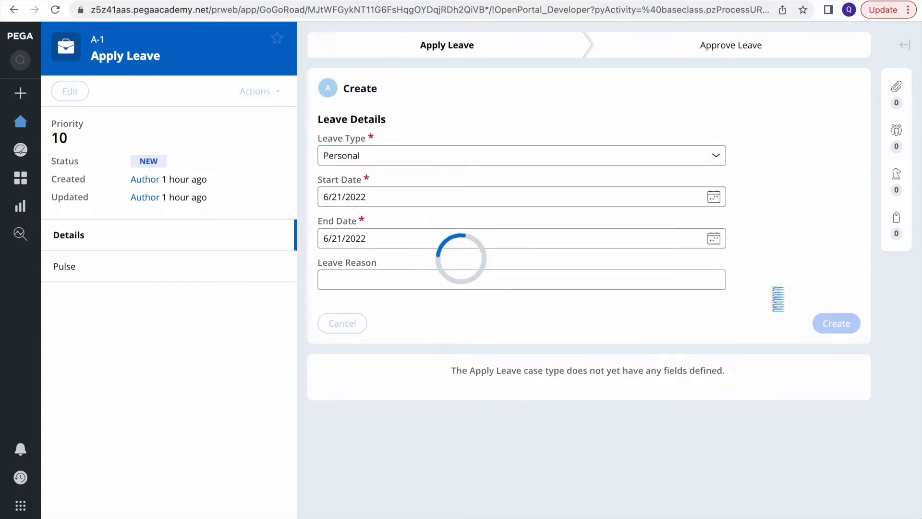
# Approve the leave in the Get Approval assignment and return to the portal home
pyautogui.click(837, 159)
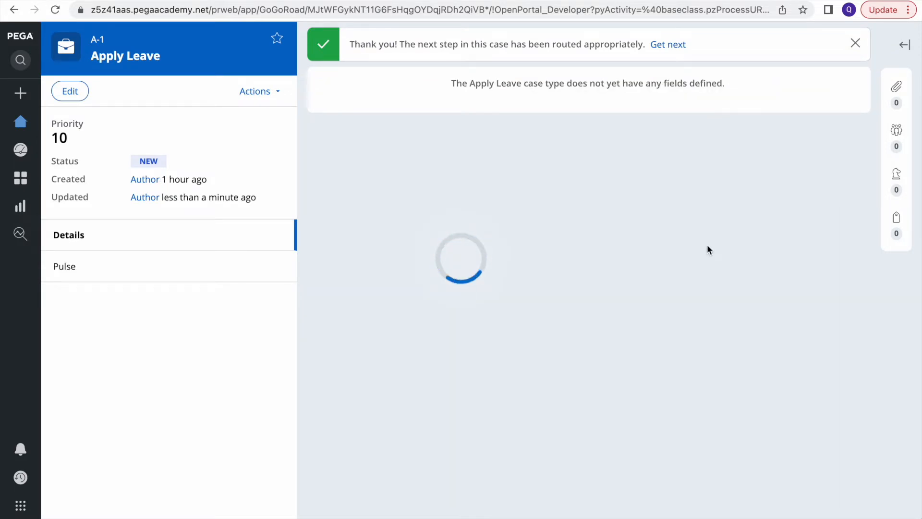
pyautogui.click(825, 204)
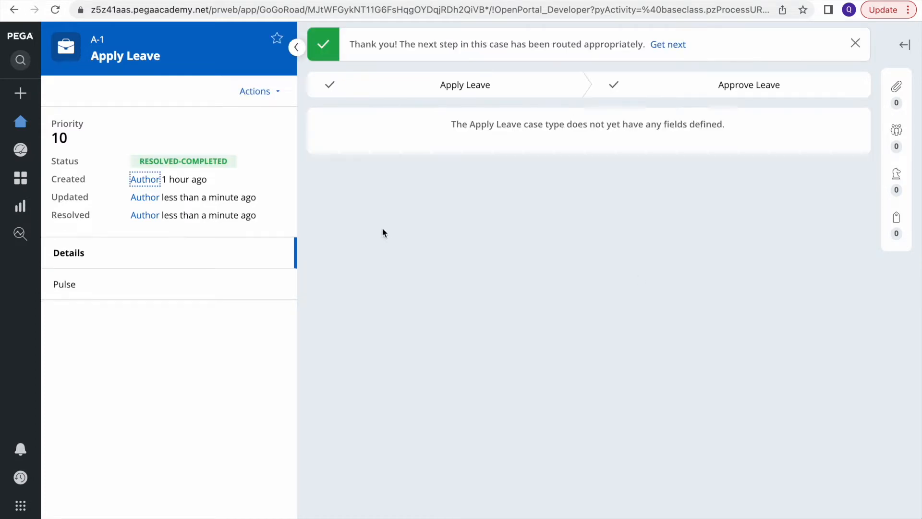
pyautogui.click(20, 123)
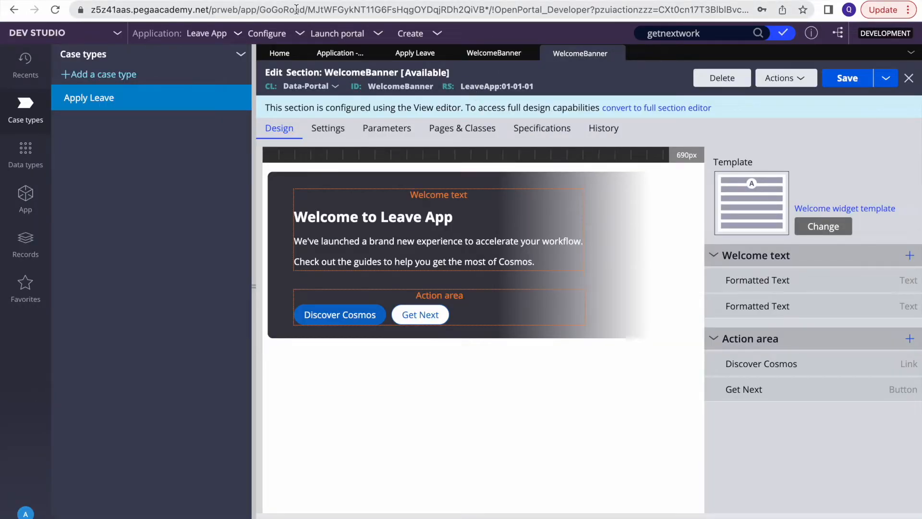
# Open the copied portal URL in a new Incognito window and sign in as the manager operator
pyautogui.moveTo(257, 10); pyautogui.dragTo(19, 4)
pyautogui.press('super+c')
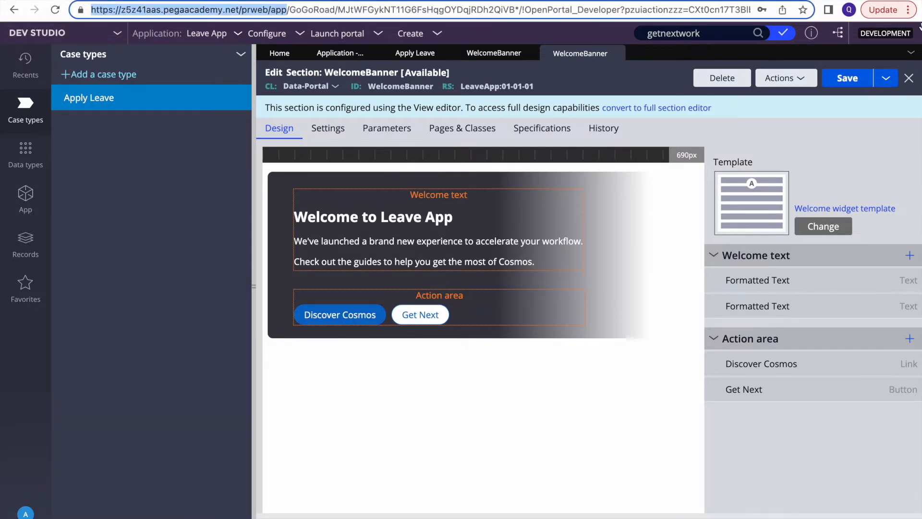
pyautogui.click(908, 10)
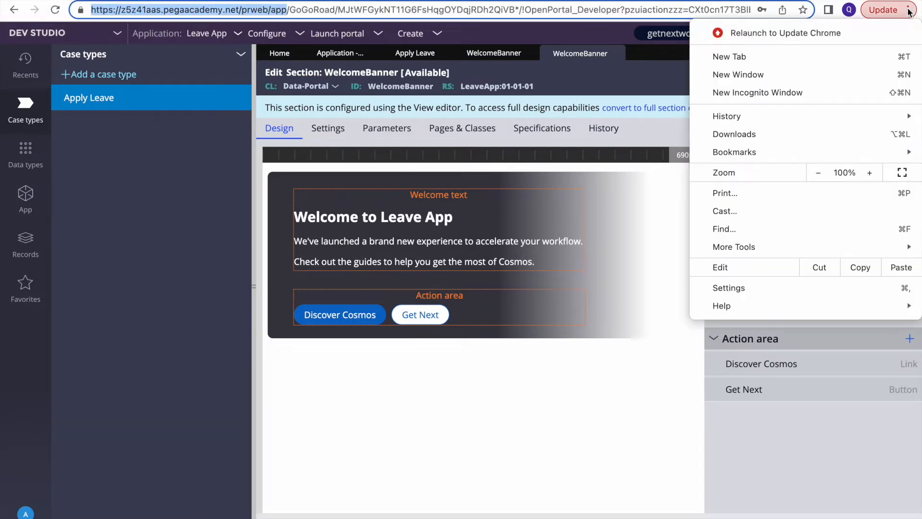
pyautogui.click(766, 92)
pyautogui.press('super+v')
pyautogui.press('Return')
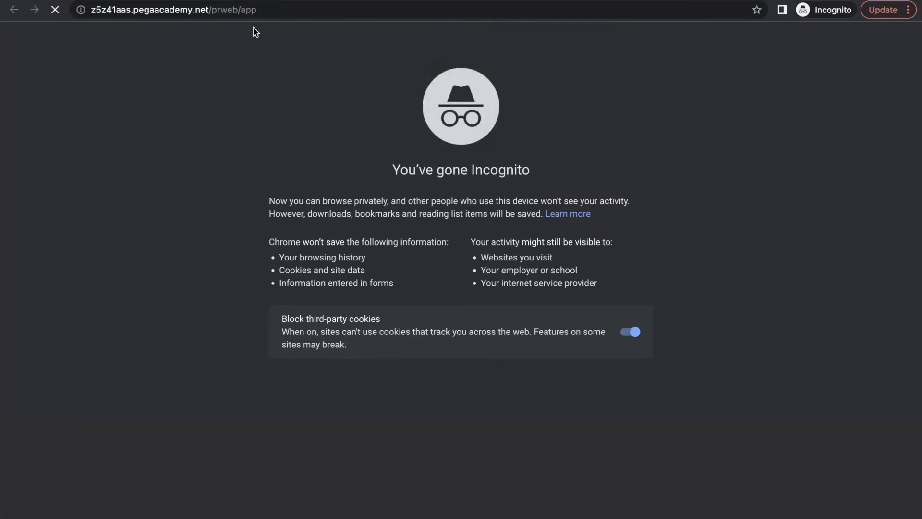
pyautogui.write('managrules')
pyautogui.press('Return')
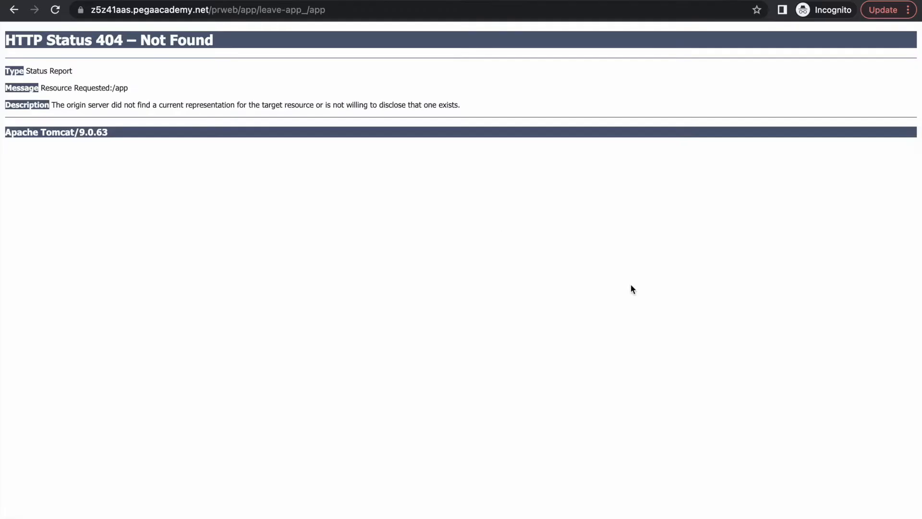
pyautogui.click(349, 14)
# Trim the trailing /app from the address to load the manager's Leave App portal
pyautogui.click(349, 14)
pyautogui.press('BackSpace')
pyautogui.press('BackSpace')
pyautogui.press('BackSpace')
pyautogui.press('BackSpace')
pyautogui.press('BackSpace')
pyautogui.press('BackSpace')
pyautogui.press('BackSpace')
pyautogui.press('BackSpace')
pyautogui.press('BackSpace')
pyautogui.press('BackSpace')
pyautogui.press('BackSpace')
pyautogui.press('BackSpace')
pyautogui.press('BackSpace')
pyautogui.press('BackSpace')
pyautogui.press('BackSpace')
pyautogui.press('BackSpace')
pyautogui.press('BackSpace')
pyautogui.press('BackSpace')
pyautogui.press('BackSpace')
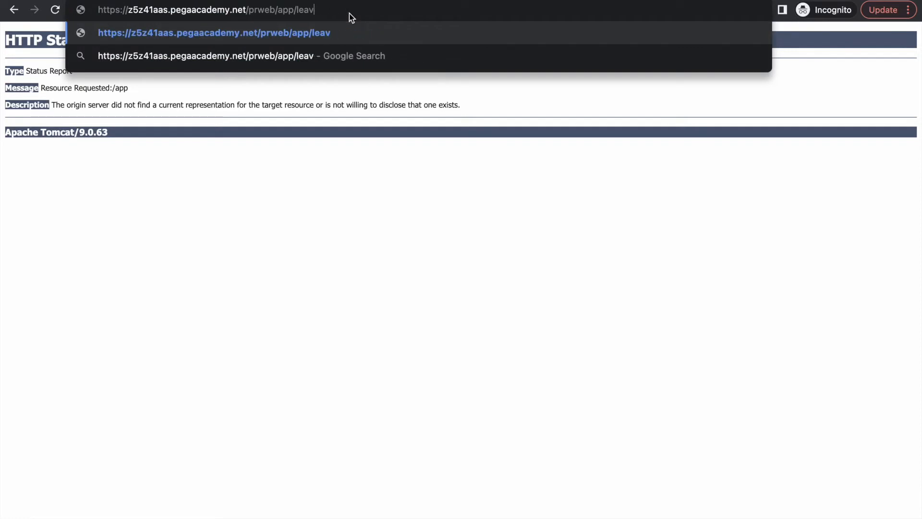
pyautogui.press('Return')
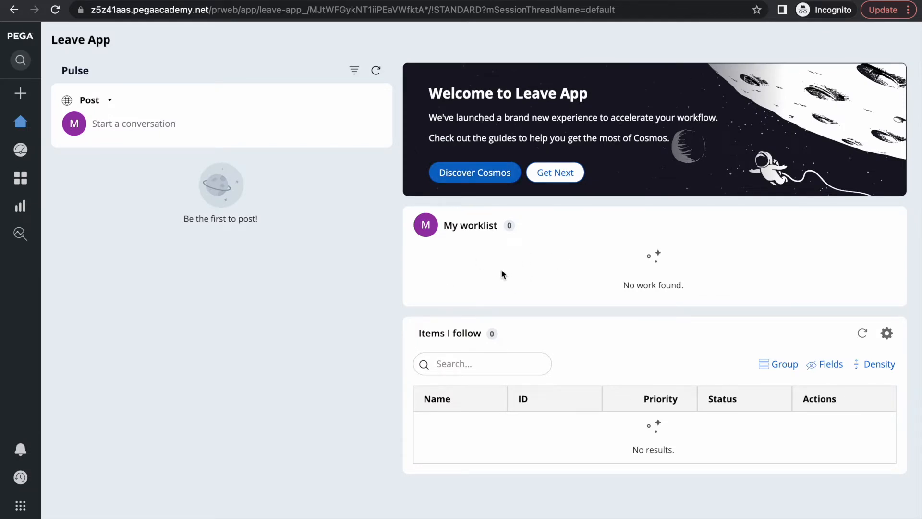
# Run Get Next, confirm no assignments are available, and dismiss the message
pyautogui.click(557, 178)
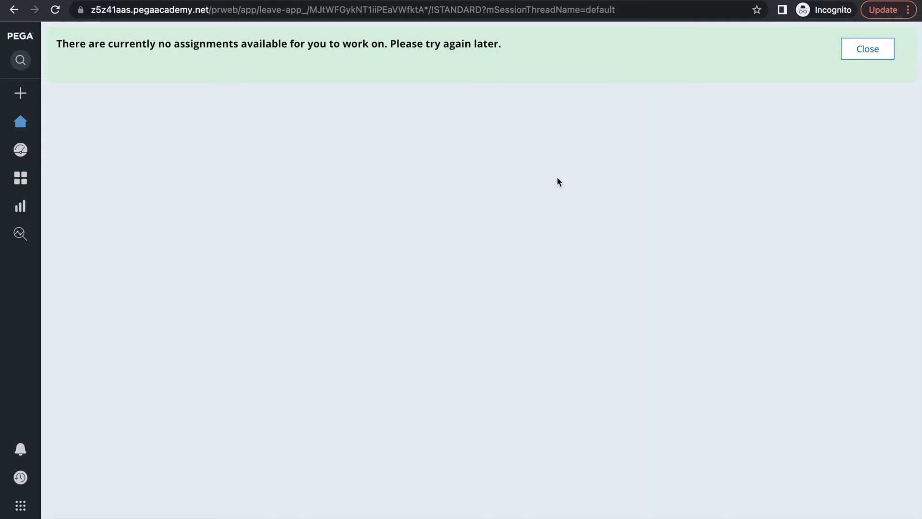
pyautogui.tripleClick(265, 46)
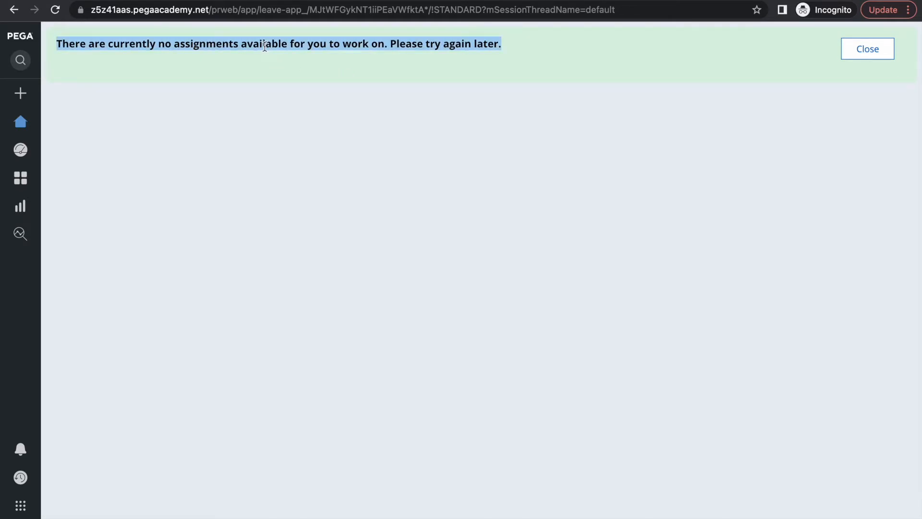
pyautogui.click(871, 59)
# In the developer's window, create a Personal Apply Leave case from 6/20/2022 to 6/21/2022
pyautogui.press('F4')
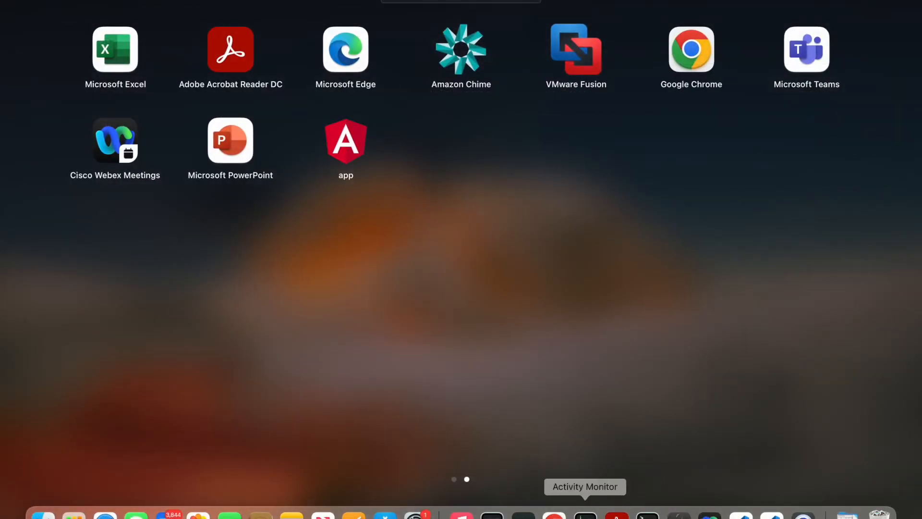
pyautogui.click(554, 514)
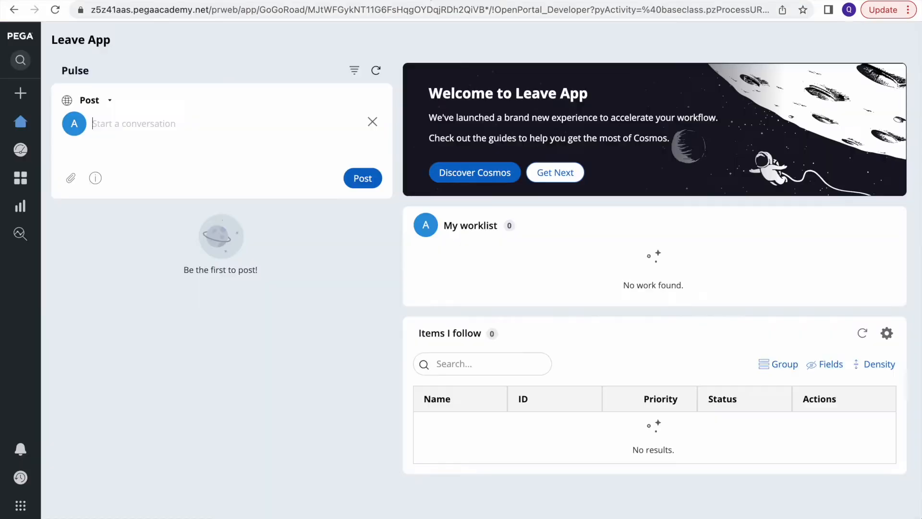
pyautogui.click(21, 92)
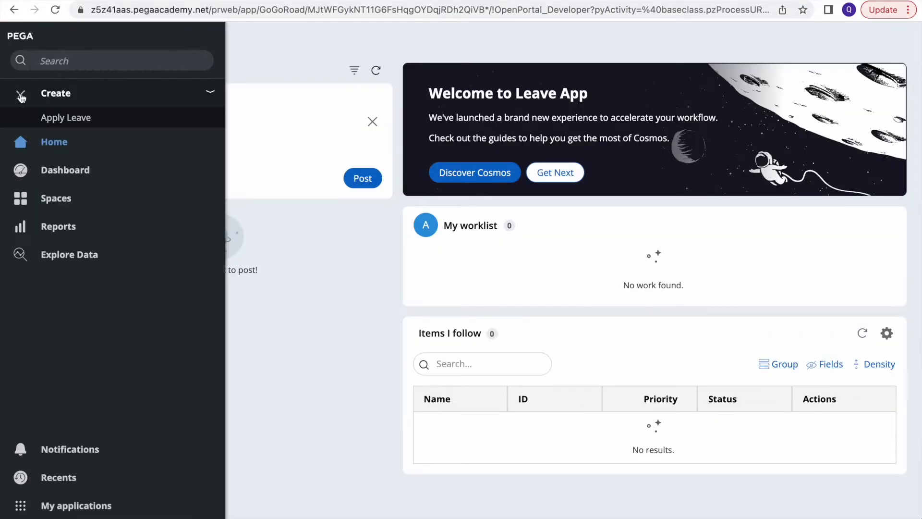
pyautogui.click(66, 118)
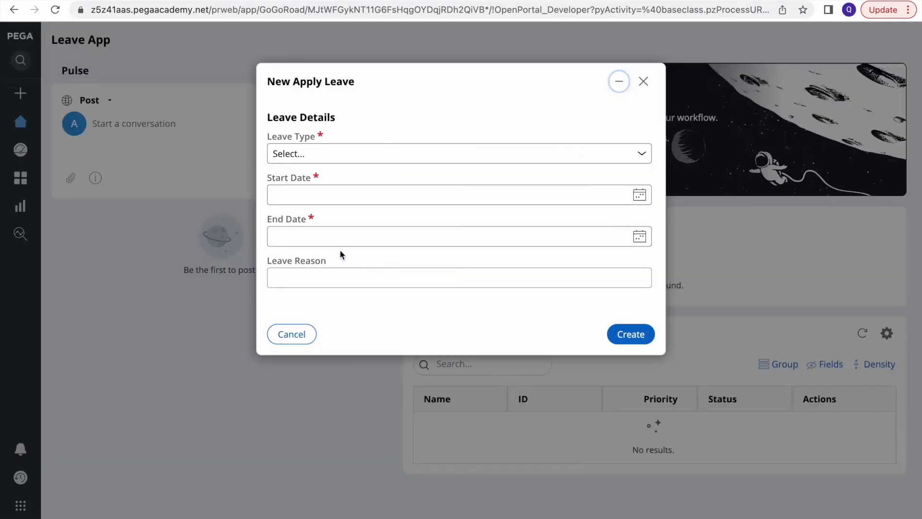
pyautogui.click(444, 154)
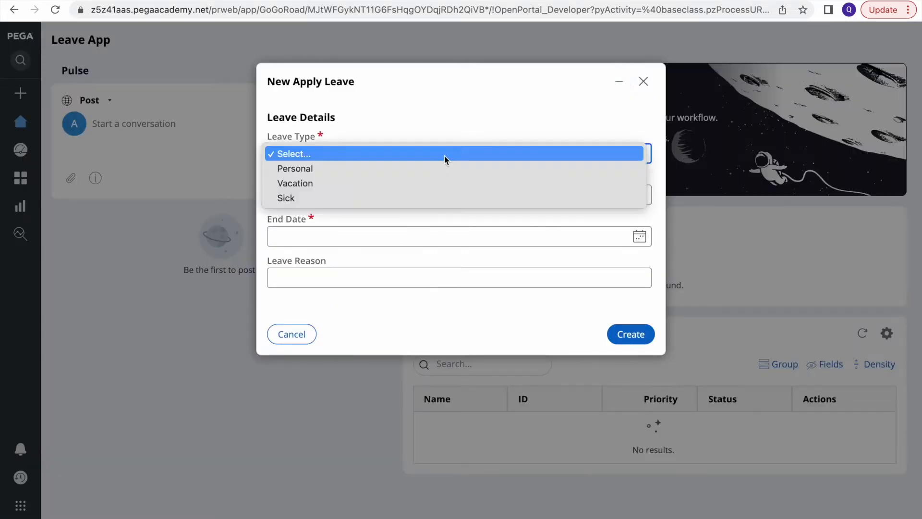
pyautogui.click(326, 168)
pyautogui.click(639, 195)
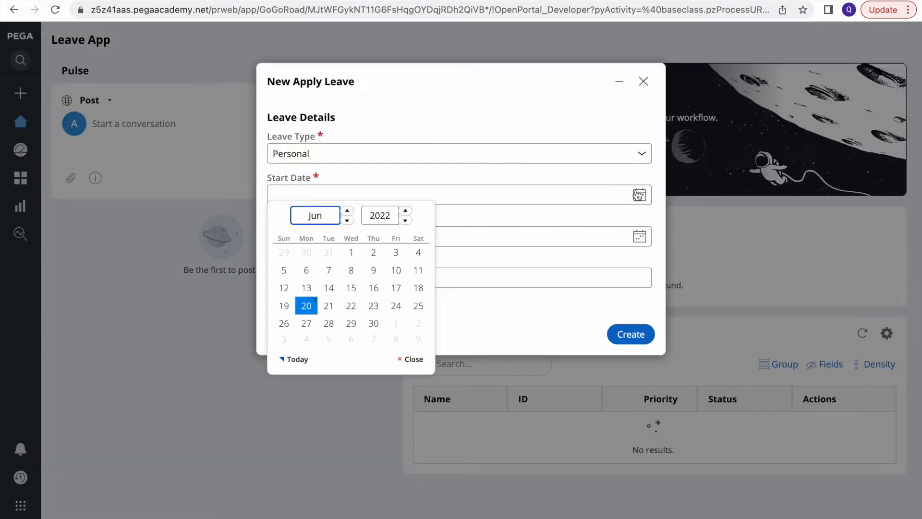
pyautogui.click(307, 305)
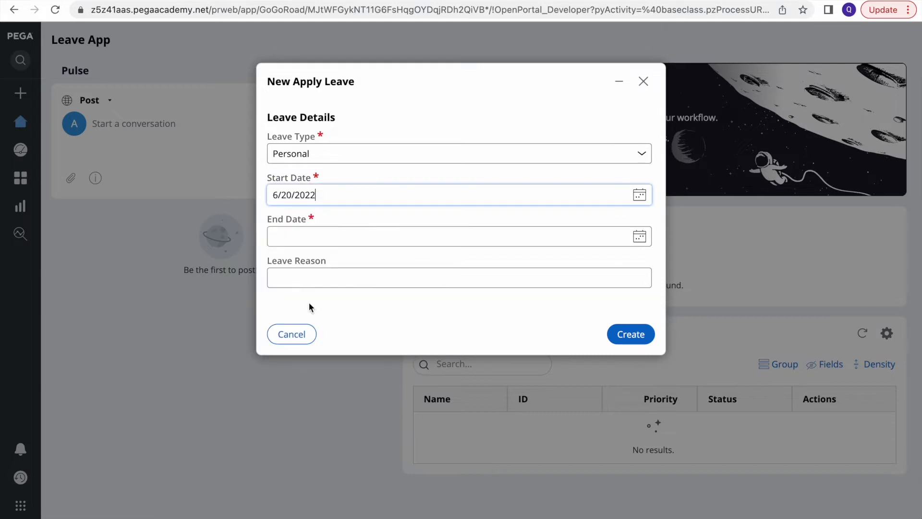
pyautogui.click(639, 237)
pyautogui.click(330, 347)
pyautogui.click(631, 334)
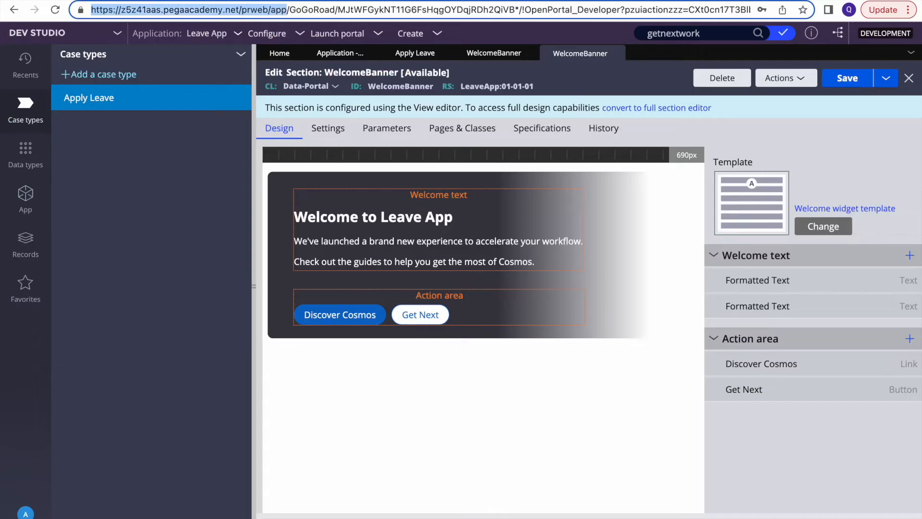
# List the Assign-Worklist class instances via App Explorer, then return to the manager's Incognito window
pyautogui.click(26, 196)
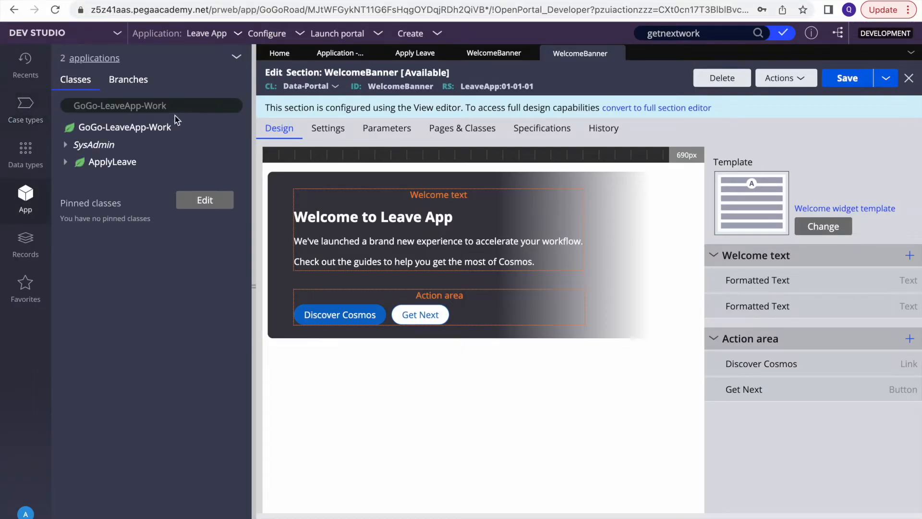
pyautogui.click(143, 103)
pyautogui.write('assi')
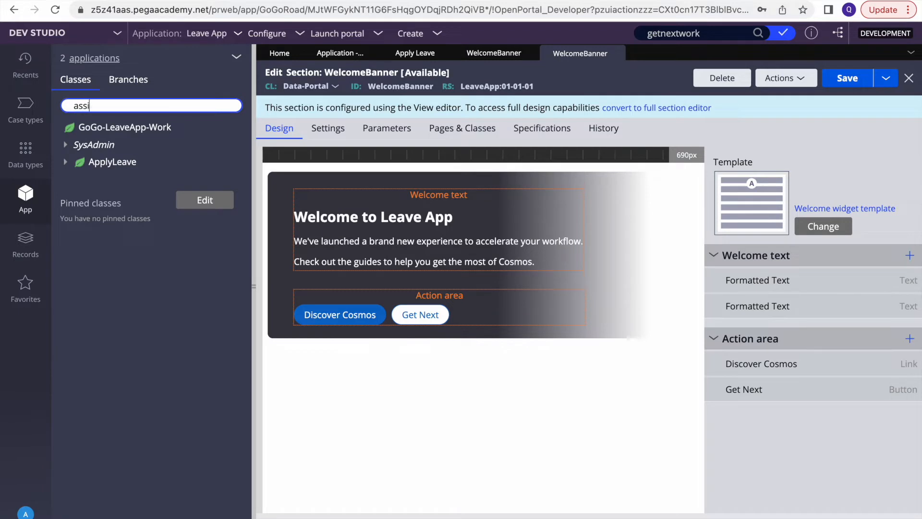
pyautogui.write('gn-work')
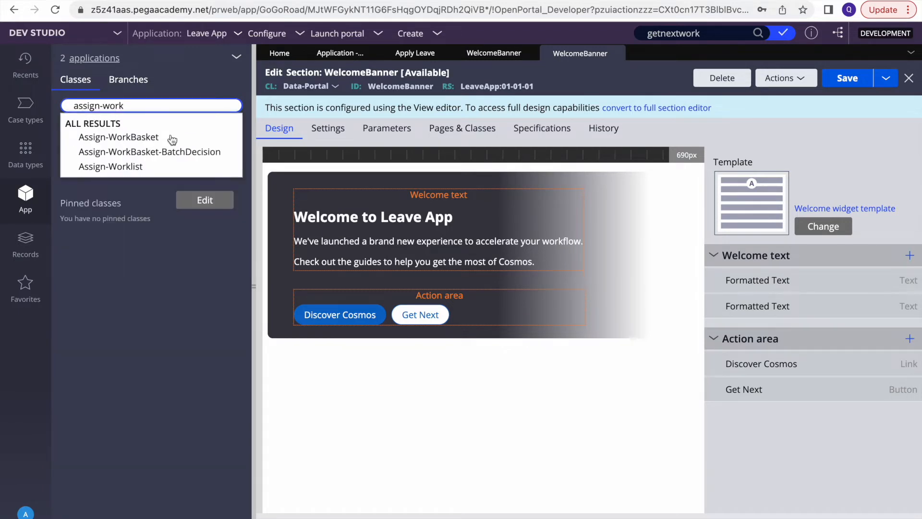
pyautogui.click(127, 168)
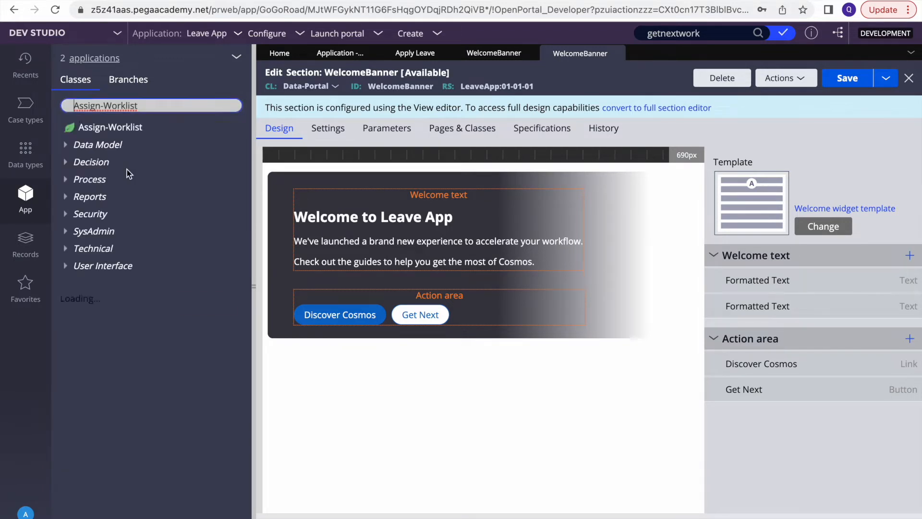
pyautogui.click(125, 136)
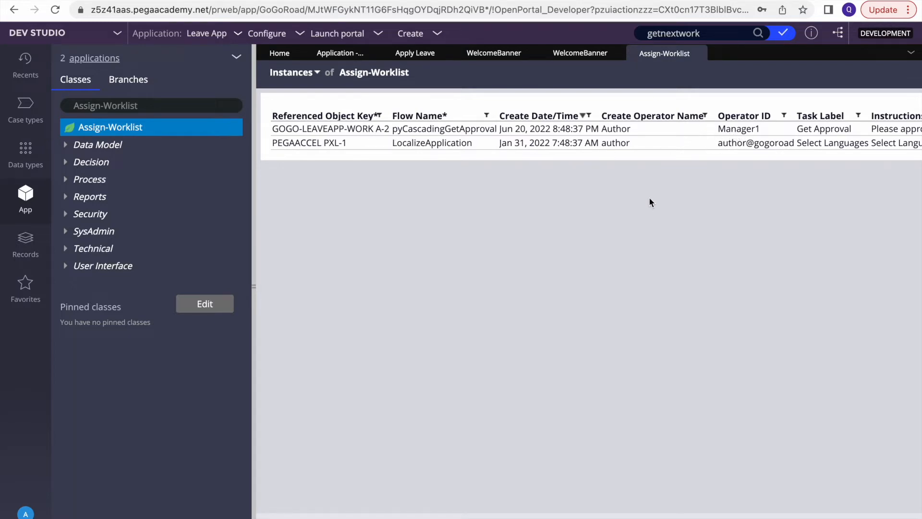
pyautogui.press('F4')
pyautogui.click(554, 515)
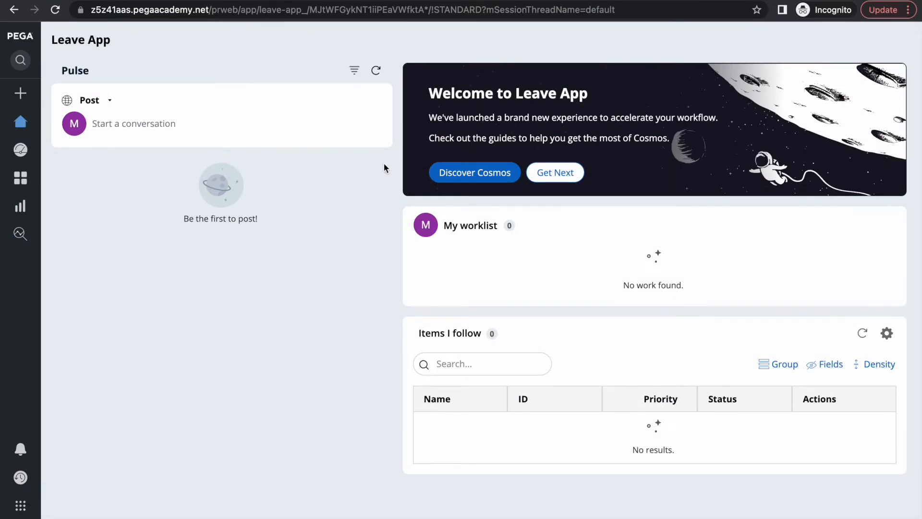
# Reload the manager's Leave App home, then bring up the Apply Leave A-2 case page
pyautogui.click(56, 11)
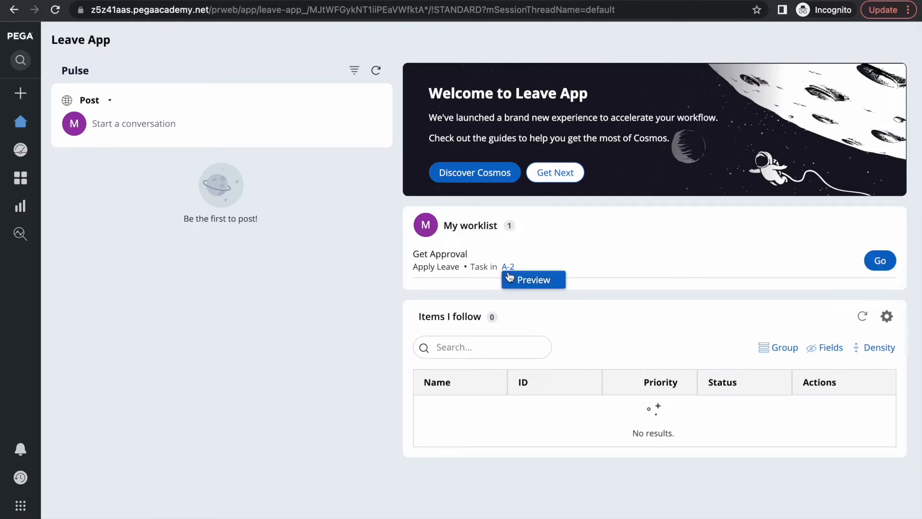
pyautogui.press('F4')
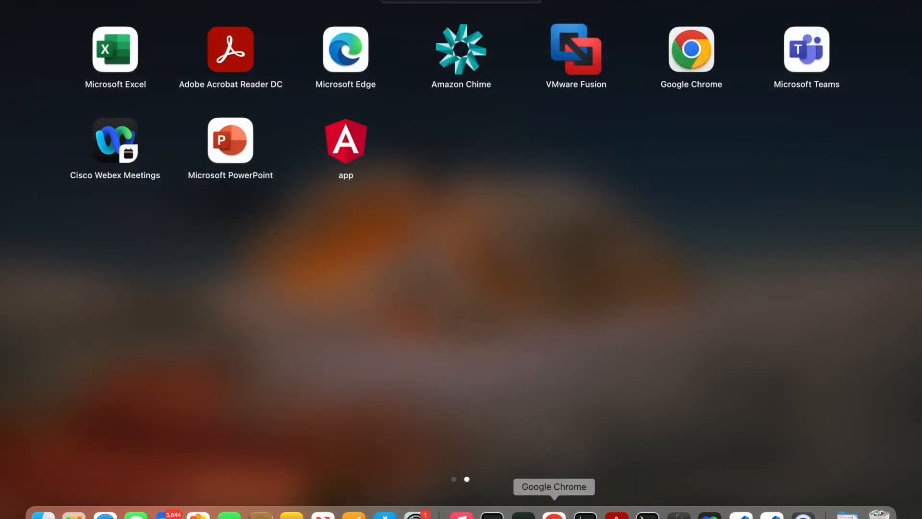
pyautogui.click(554, 515)
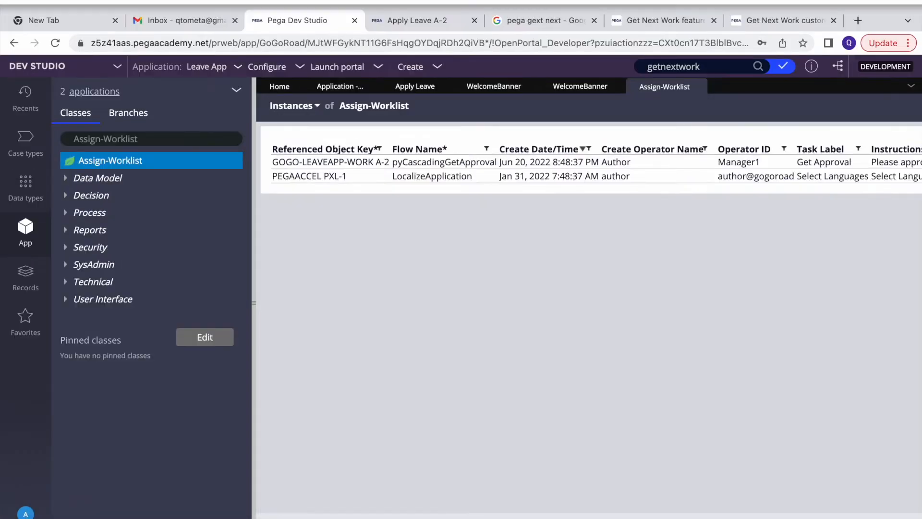
pyautogui.click(407, 29)
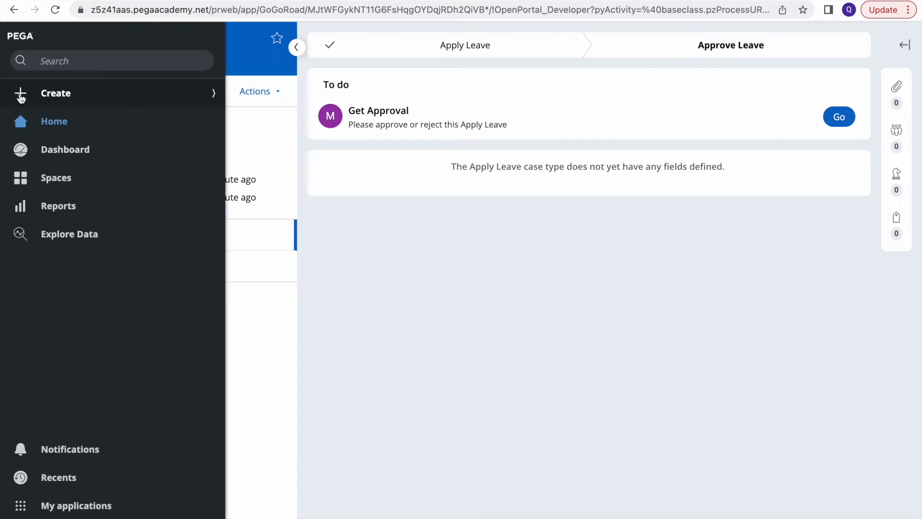
# Create a Sick Apply Leave case from 6/21/2022 to 6/23/2022, then return to the manager's window
pyautogui.click(19, 93)
pyautogui.click(56, 120)
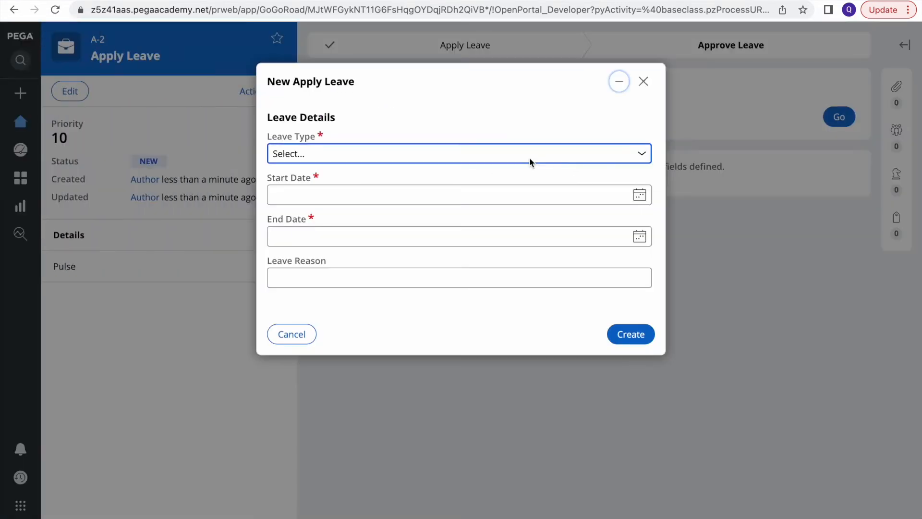
pyautogui.click(529, 157)
pyautogui.click(304, 198)
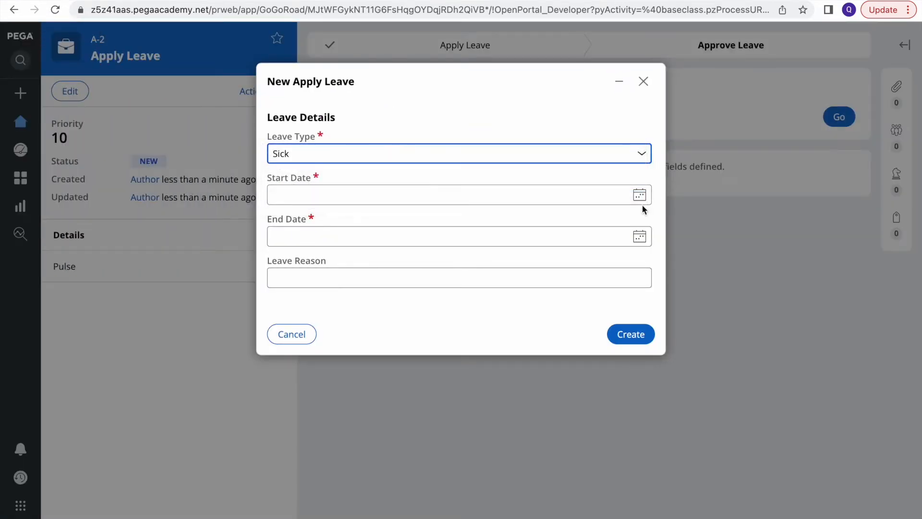
pyautogui.click(639, 194)
pyautogui.click(330, 306)
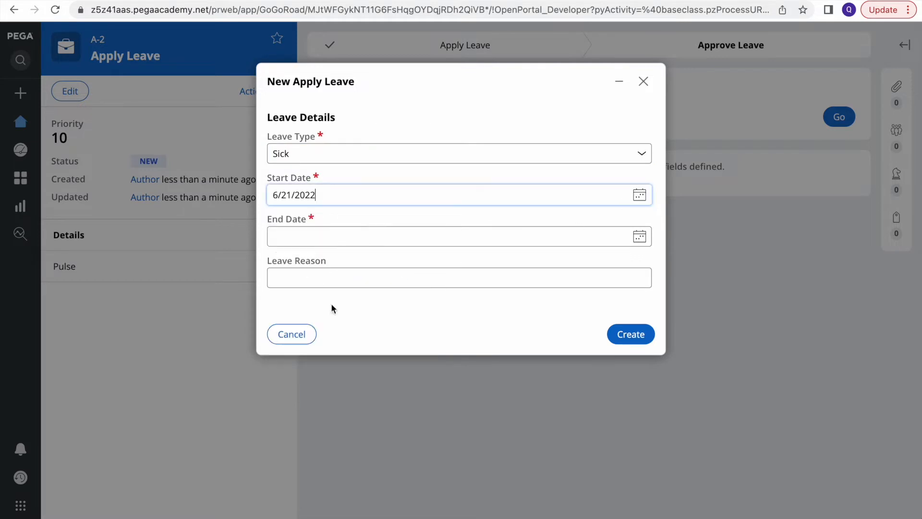
pyautogui.click(639, 236)
pyautogui.click(375, 346)
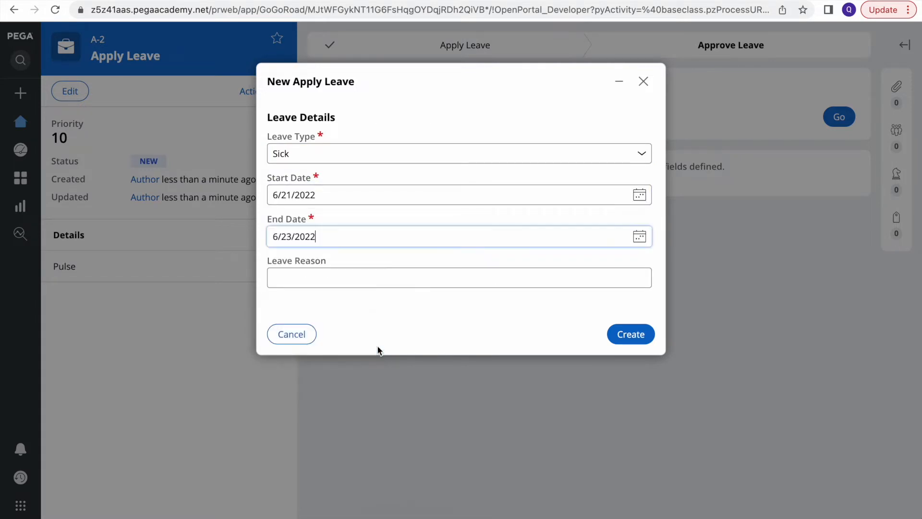
pyautogui.click(632, 336)
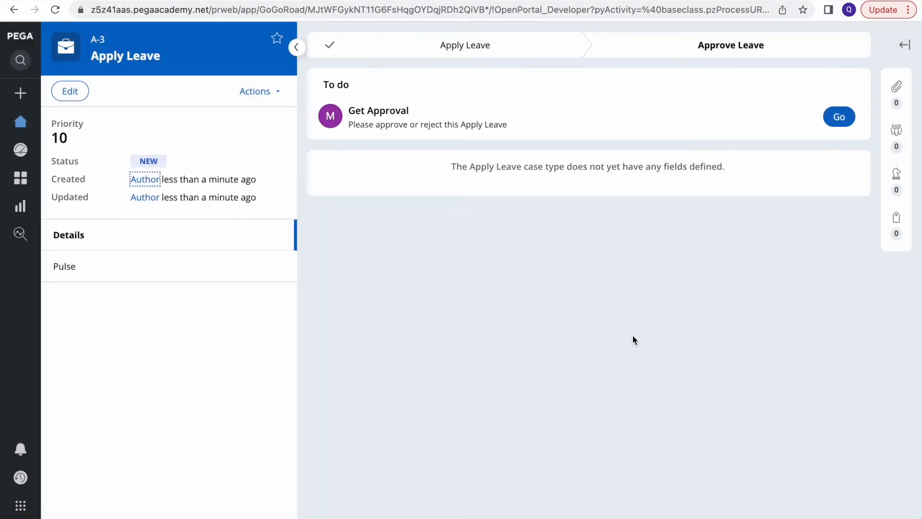
pyautogui.press('F4')
pyautogui.click(554, 516)
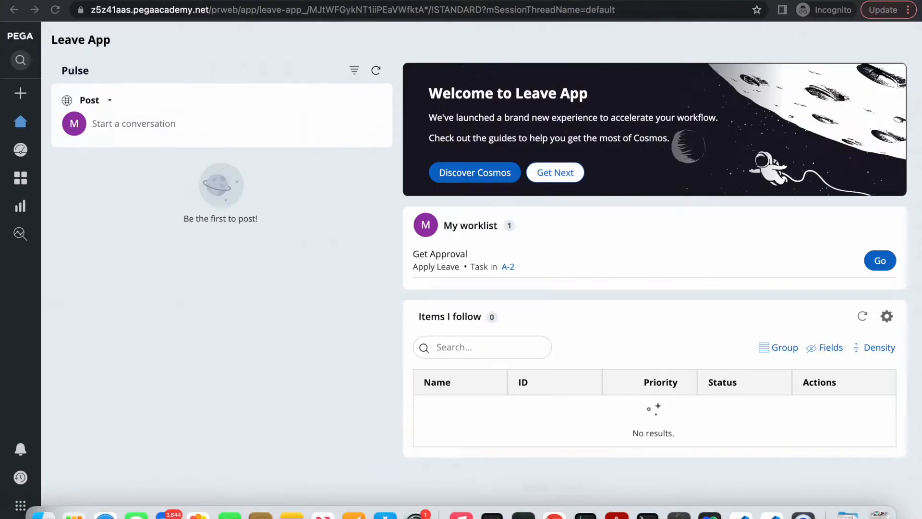
# Reload the manager's home and use Get Next to open case A-2's approval form
pyautogui.click(54, 15)
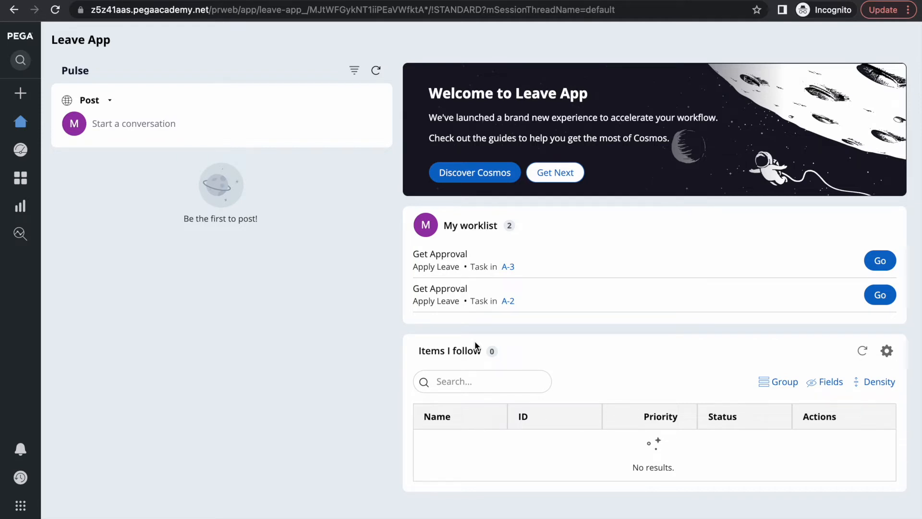
pyautogui.click(563, 177)
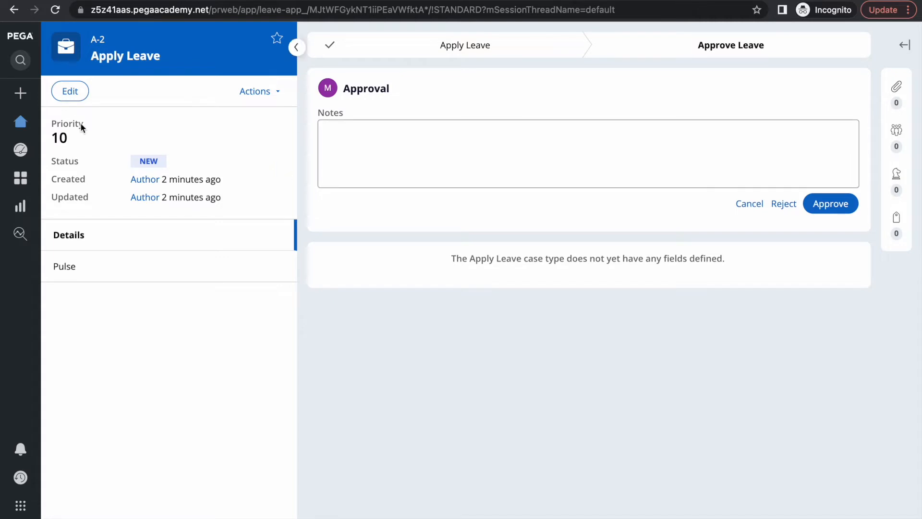
# Approve the A-2 leave request and return to the Leave App home
pyautogui.doubleClick(60, 138)
pyautogui.click(418, 308)
pyautogui.click(831, 206)
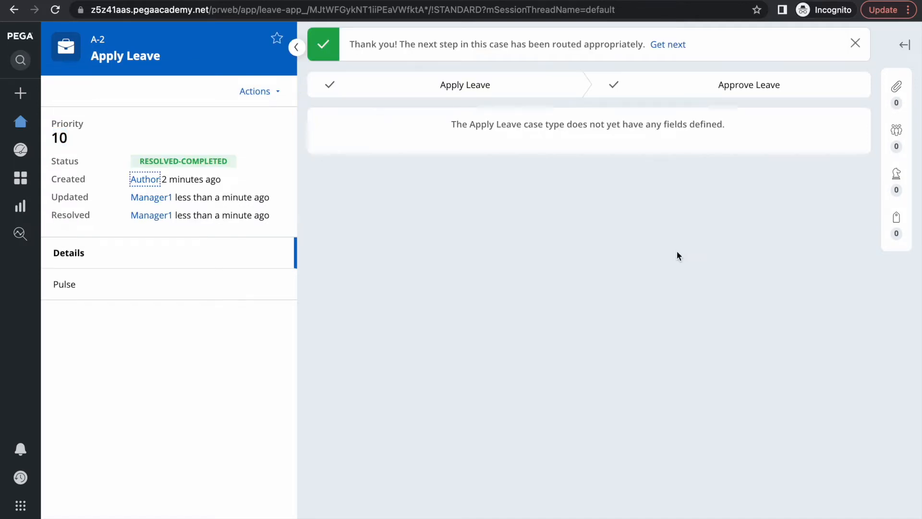
pyautogui.click(20, 123)
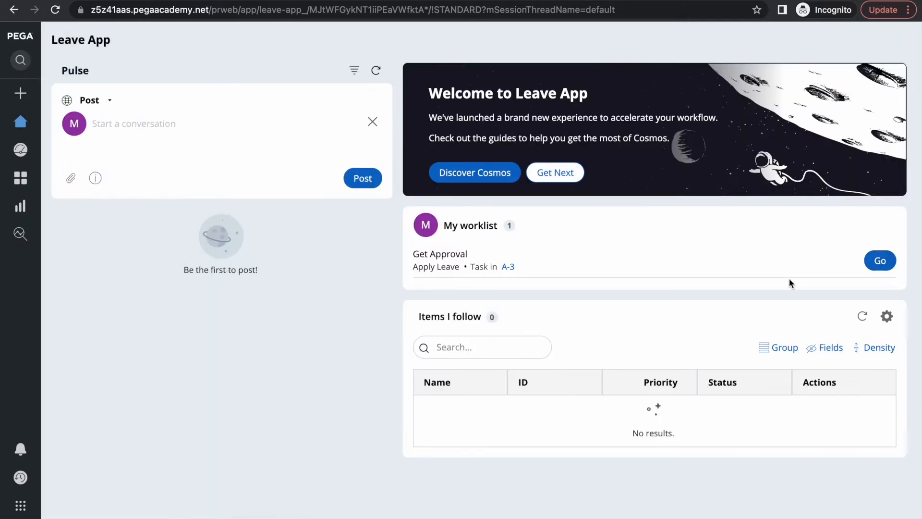
# Fetch the next assignment with Get Next, approve A-3, and return home
pyautogui.click(557, 174)
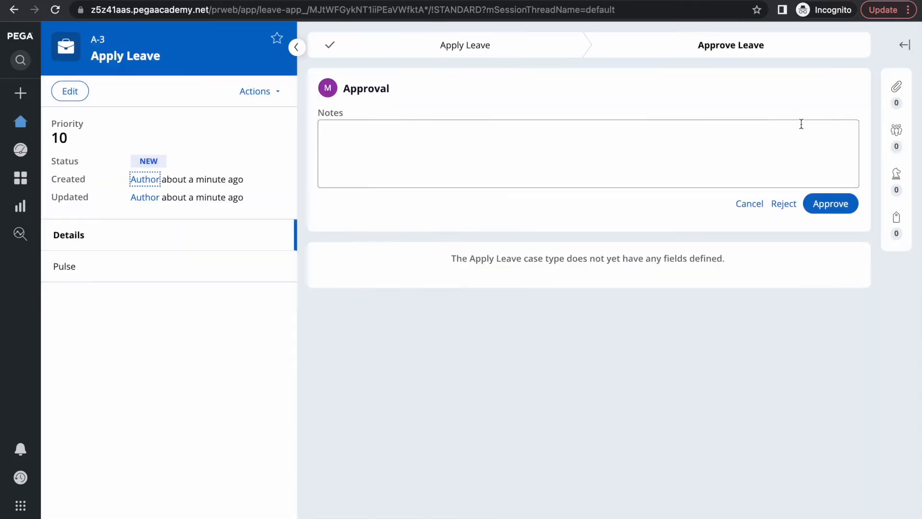
pyautogui.click(841, 208)
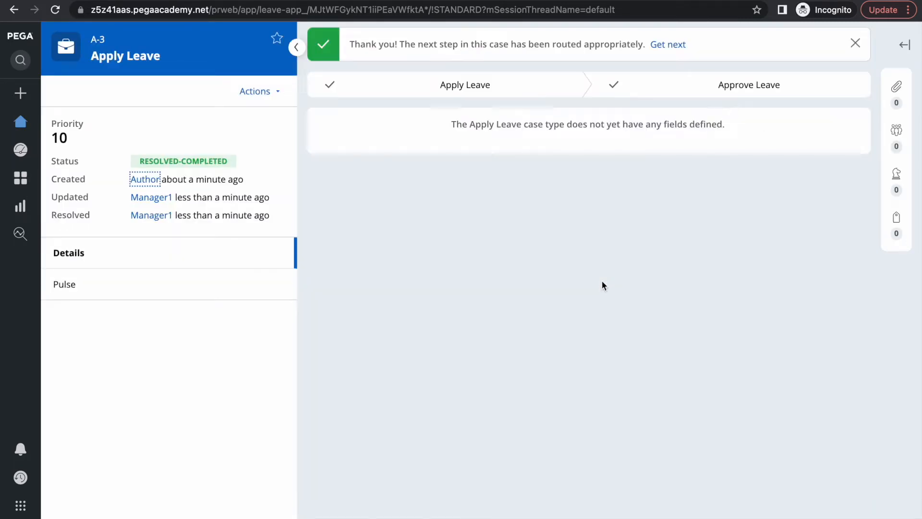
pyautogui.click(20, 121)
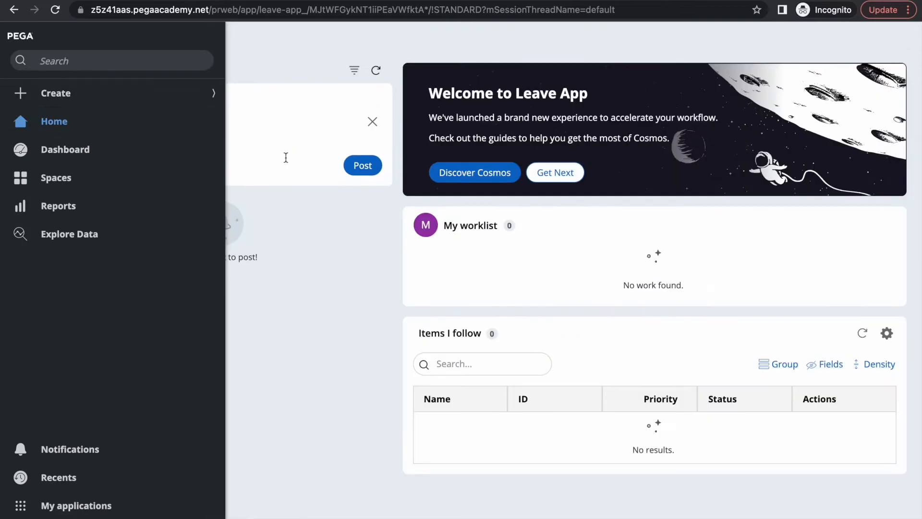
# Confirm Get Next finds no more assignments, then return to the developer's A-3 case page
pyautogui.click(557, 172)
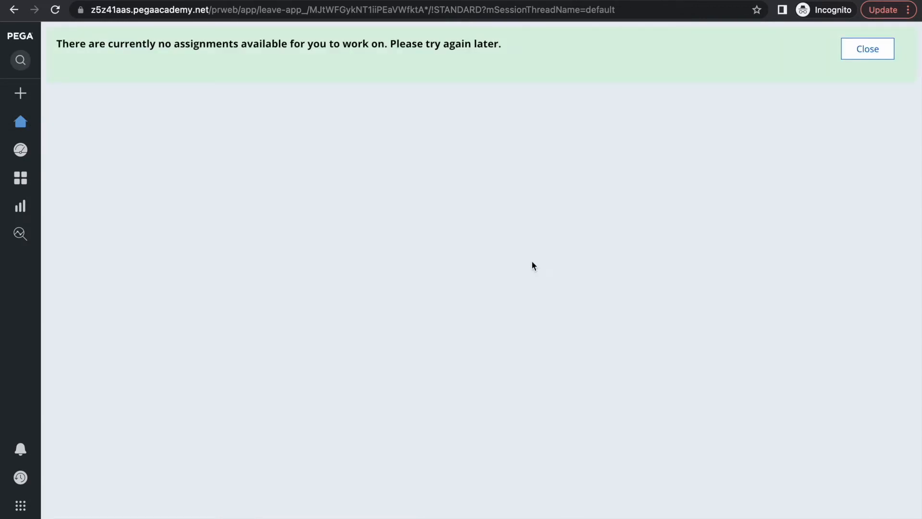
pyautogui.click(871, 51)
pyautogui.press('F4')
pyautogui.click(552, 510)
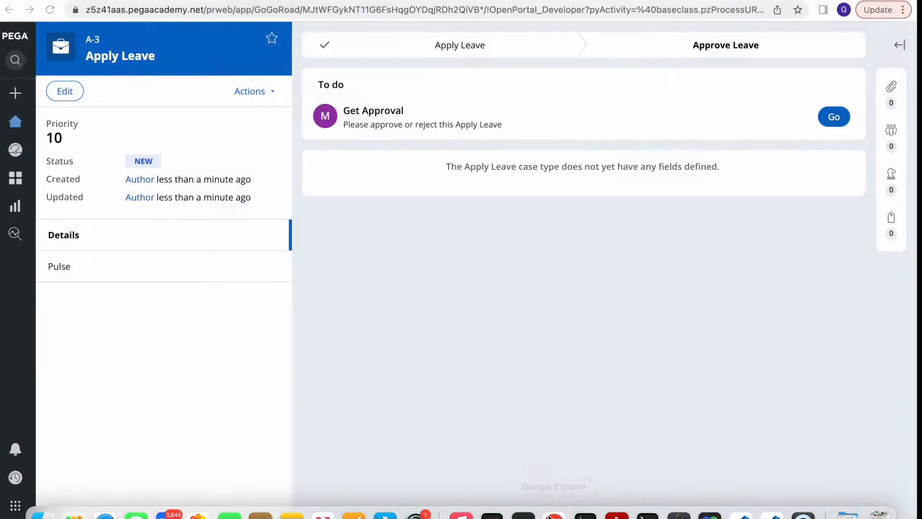
# Review the Get Next Work diagram in Pega Academy, then return to the Assign-Worklist list
pyautogui.click(653, 17)
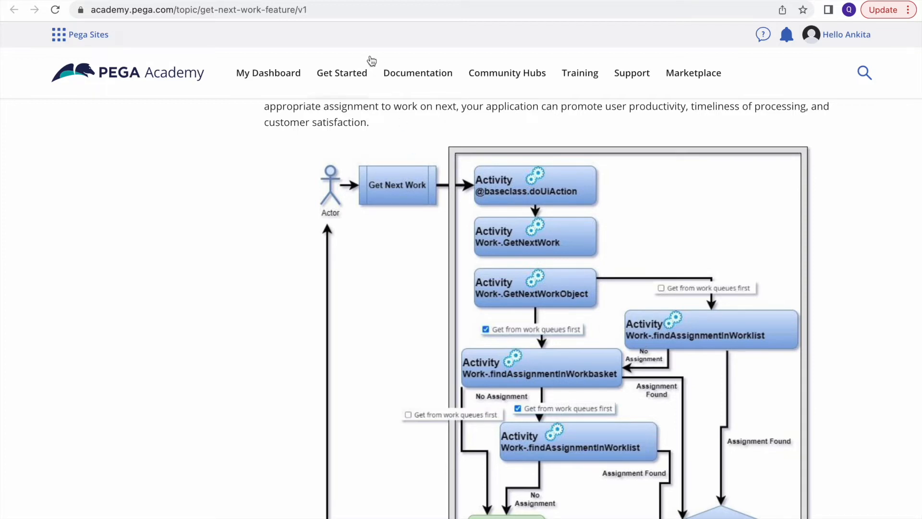
pyautogui.click(302, 0)
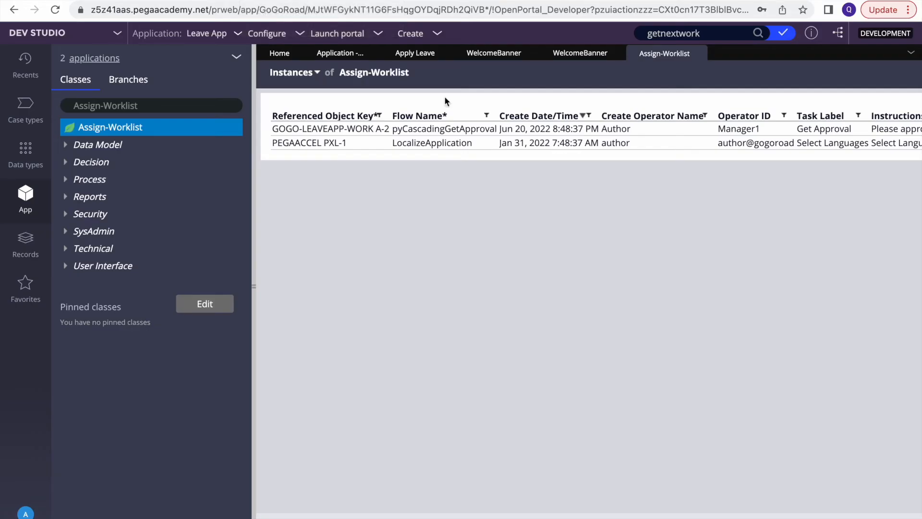
# Open the Approve Leave process rule from the Apply Leave case type's life cycle
pyautogui.click(413, 54)
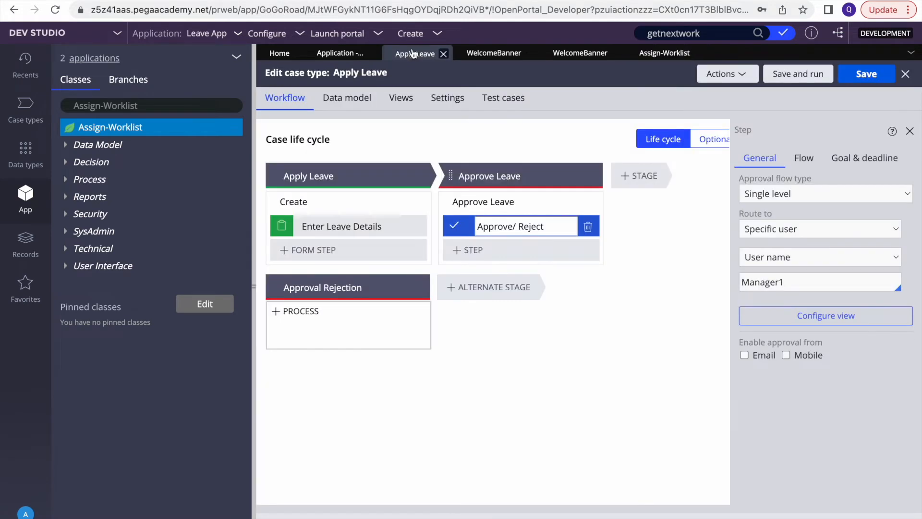
pyautogui.click(504, 204)
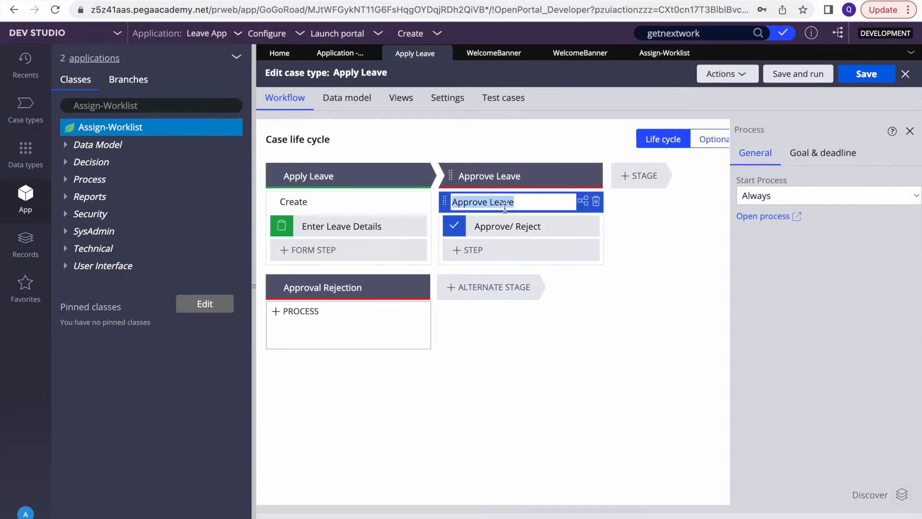
pyautogui.click(768, 216)
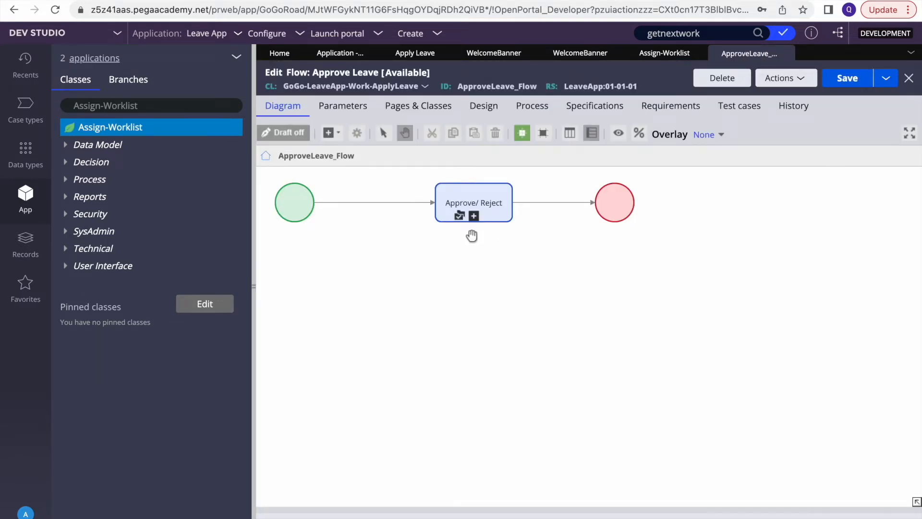
# Open the Approve/Reject step and switch its routing to Work queue, leaving the flow type unchanged
pyautogui.doubleClick(464, 206)
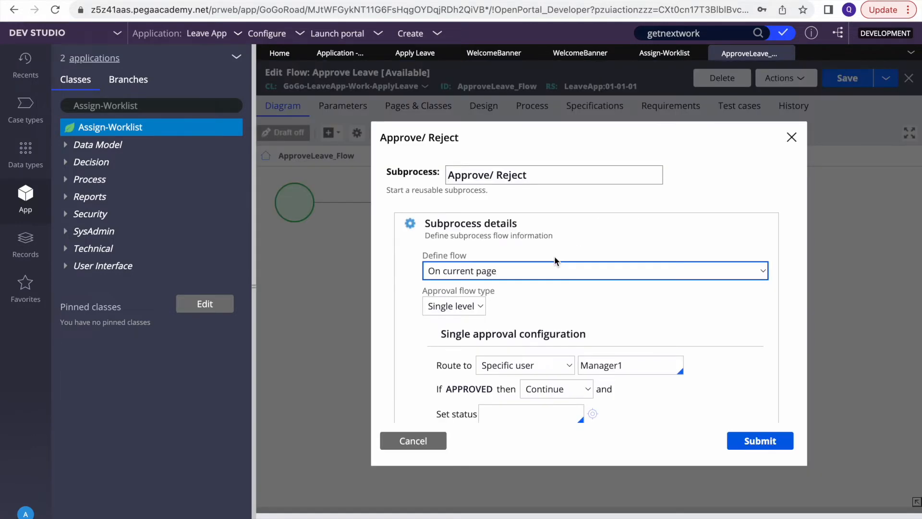
pyautogui.scroll(-2, 554, 259)
pyautogui.click(454, 223)
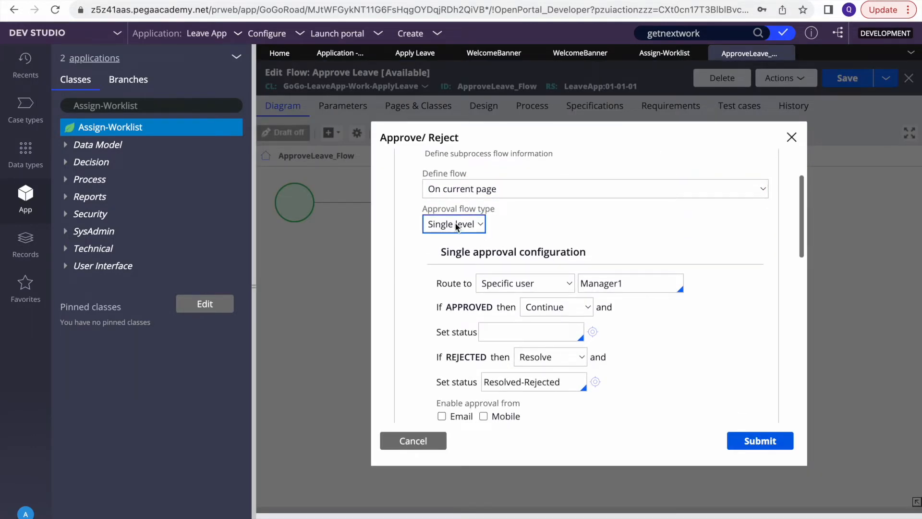
pyautogui.click(595, 237)
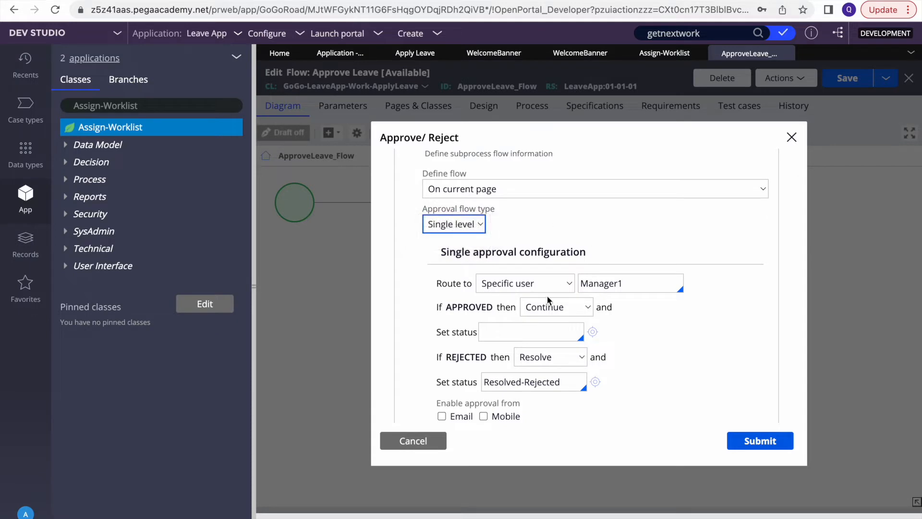
pyautogui.click(525, 286)
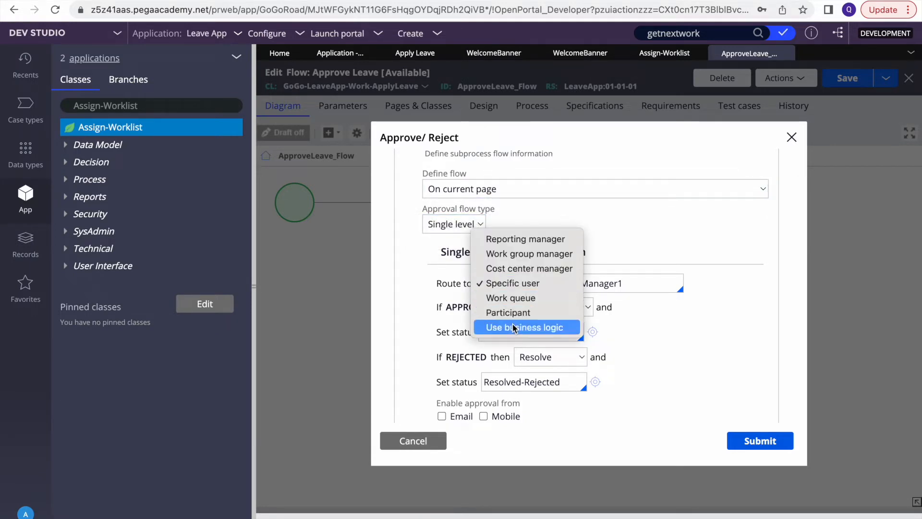
pyautogui.click(523, 298)
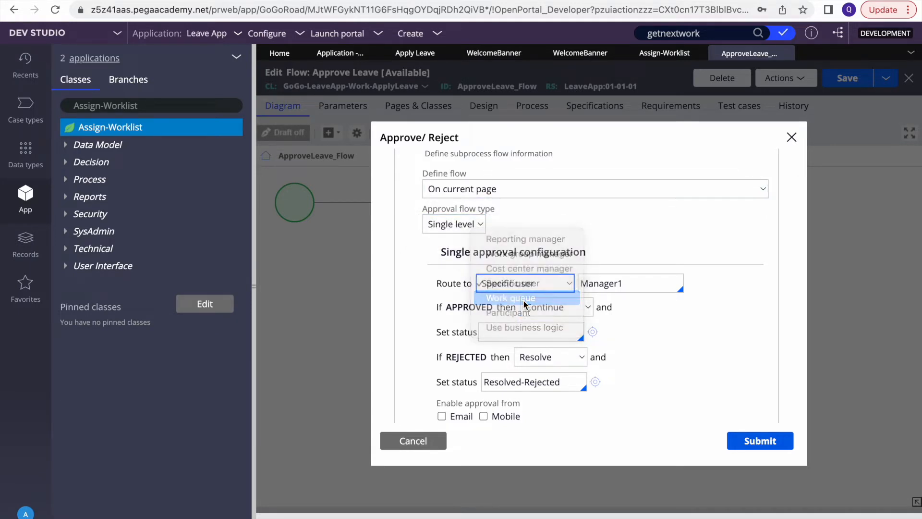
# Enter ApprovalWB as the work queue name and bring up the Records explorer
pyautogui.click(614, 283)
pyautogui.write('ApprovalWB')
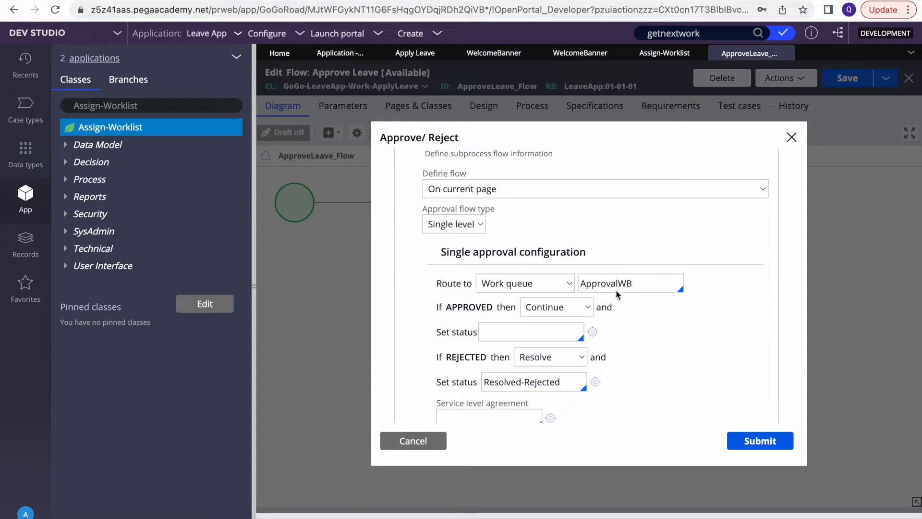
pyautogui.doubleClick(600, 284)
pyautogui.press('super+c')
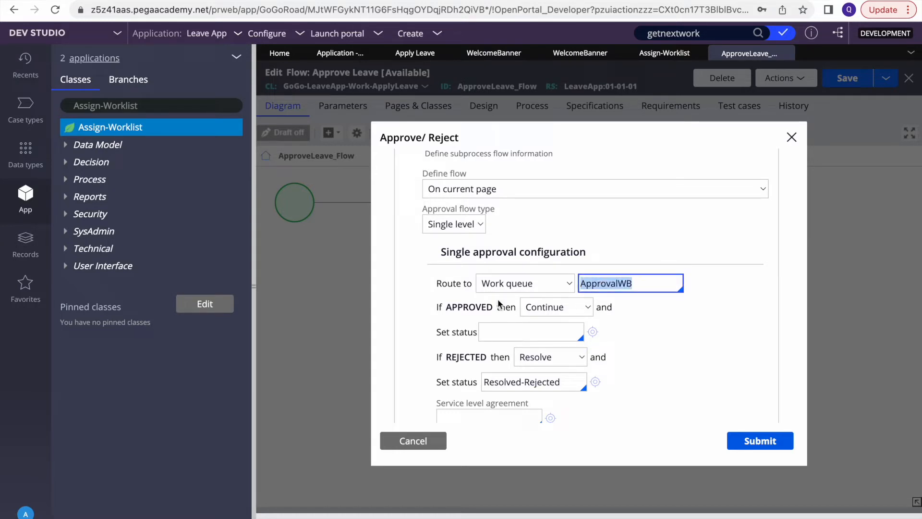
pyautogui.click(26, 247)
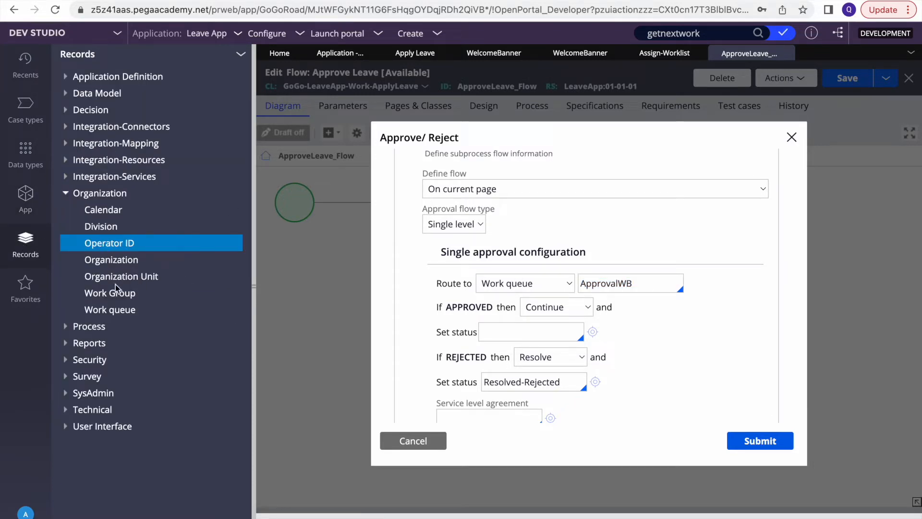
# Create a new work queue record with ID and description ApprovalWB
pyautogui.rightClick(107, 313)
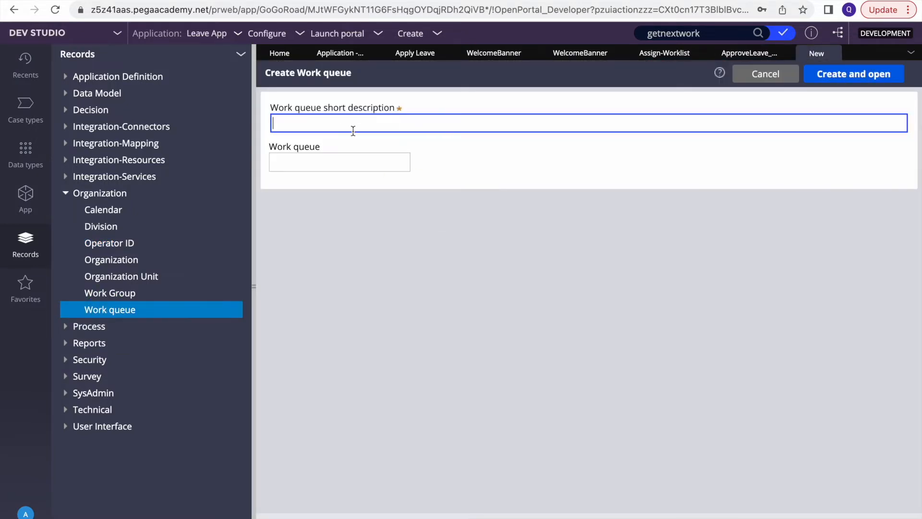
pyautogui.press('super+v')
pyautogui.click(356, 158)
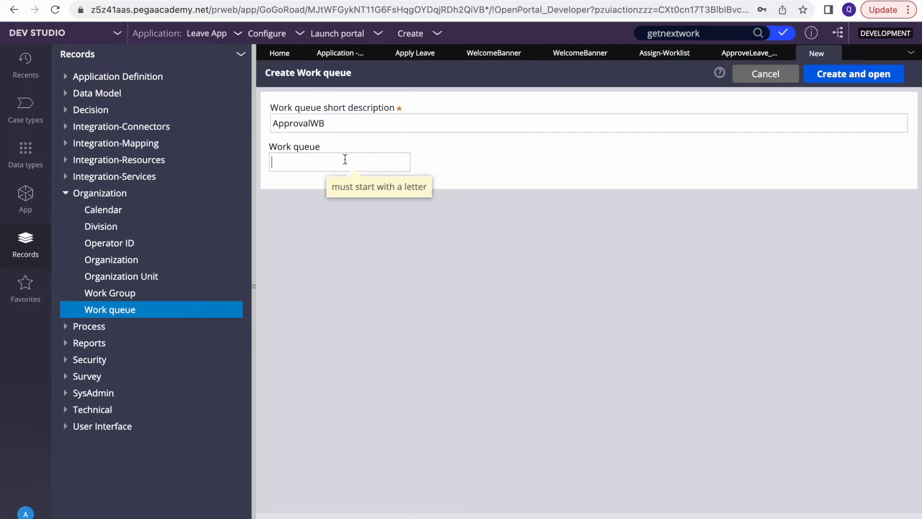
pyautogui.press('super+v')
pyautogui.click(835, 69)
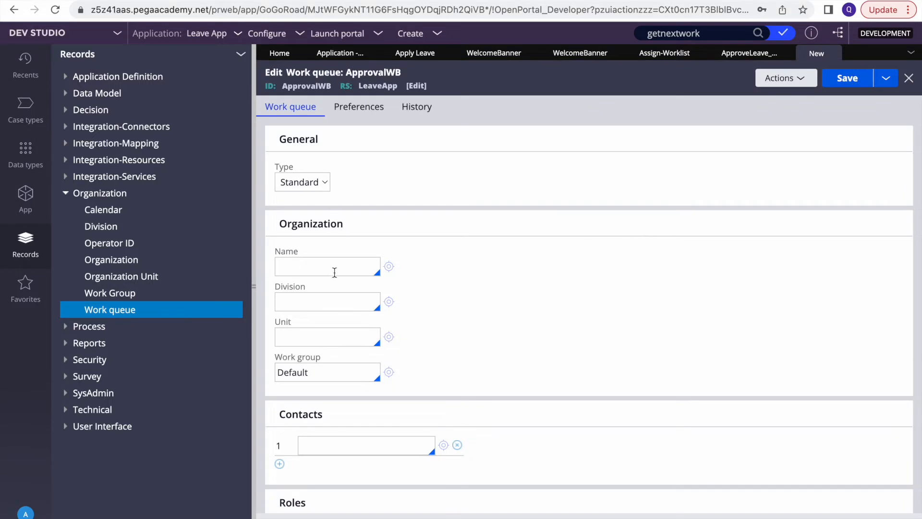
# Assign the work queue to organization GoGo, division Services, unit Auto, and save it
pyautogui.click(326, 267)
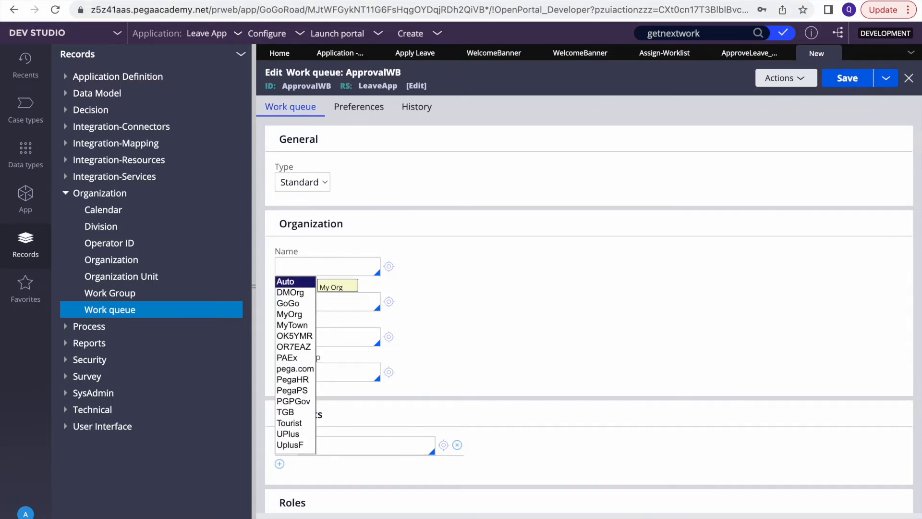
pyautogui.press('Down')
pyautogui.press('Down')
pyautogui.press('Return')
pyautogui.press('Down')
pyautogui.press('Return')
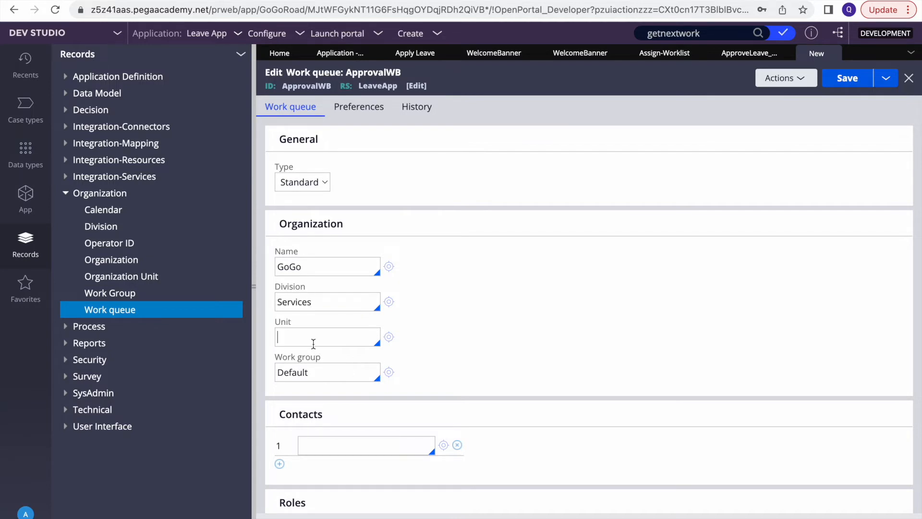
pyautogui.press('Down')
pyautogui.click(291, 352)
pyautogui.click(844, 80)
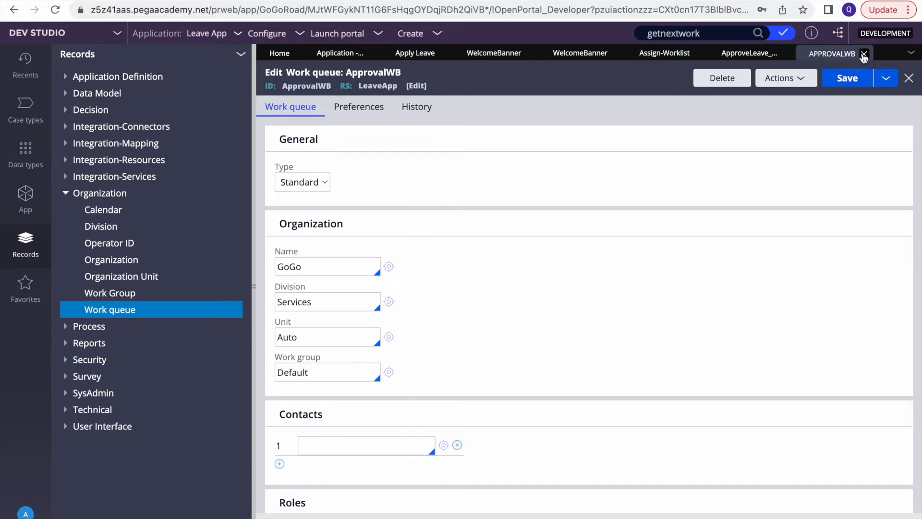
# Close the ApprovalWB record and start re-entering the approval step's work queue as APP
pyautogui.click(864, 54)
pyautogui.click(646, 283)
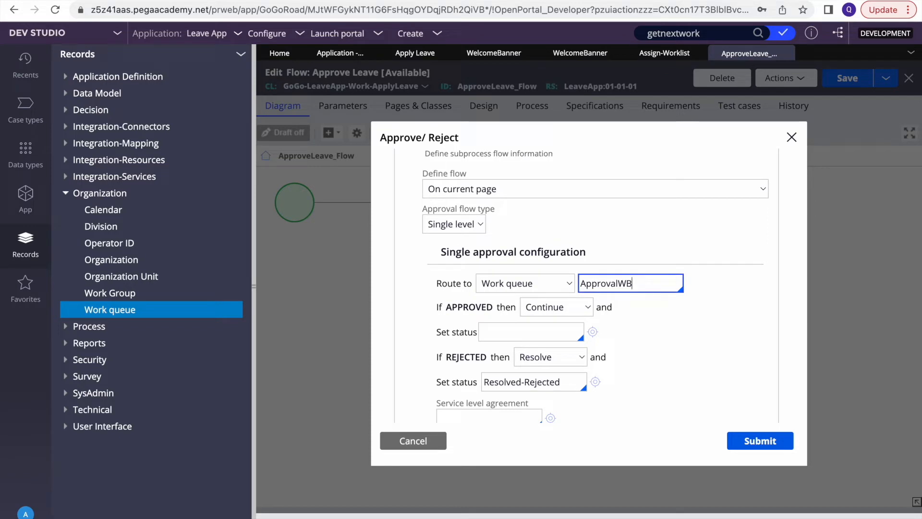
pyautogui.doubleClick(644, 288)
pyautogui.press('BackSpace')
pyautogui.write('APP')
pyautogui.press('Down')
pyautogui.press('Down')
pyautogui.press('Down')
pyautogui.press('Down')
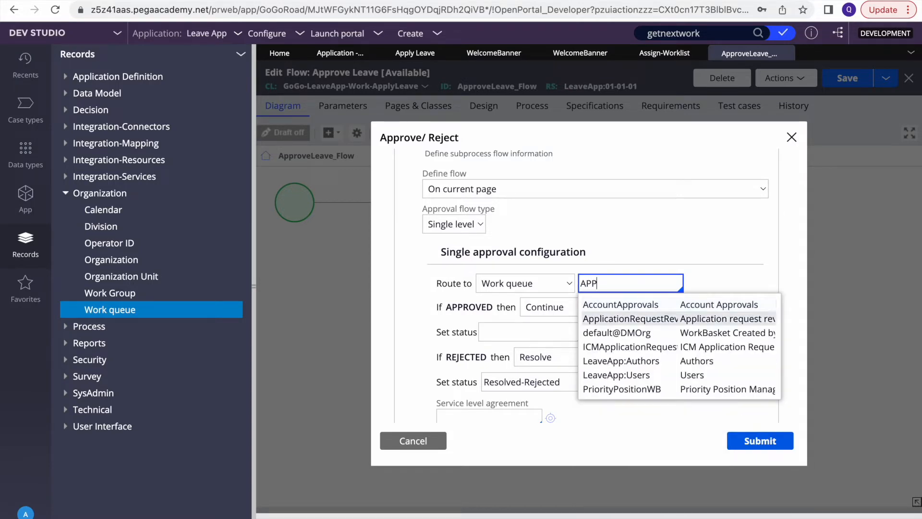
pyautogui.press('Down')
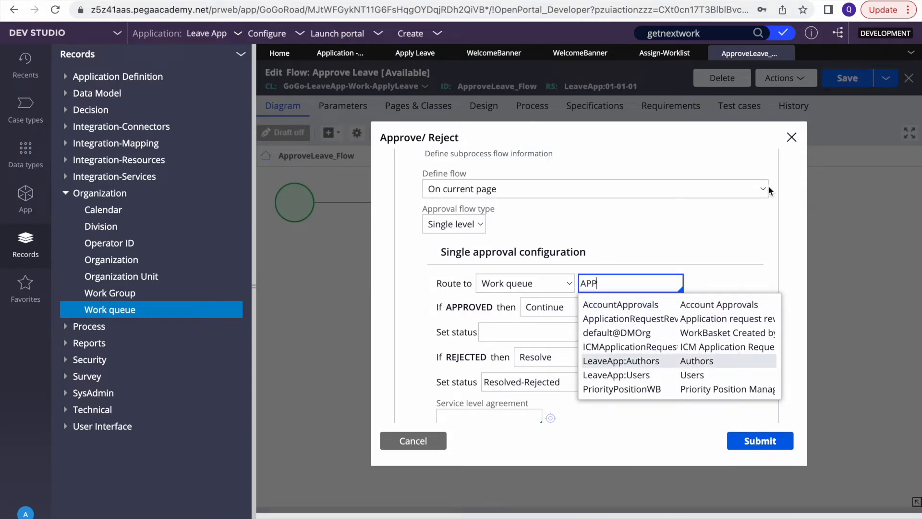
# Refresh the Approve Leave flow, reopen Approve/Reject, and set its routing to Work queue
pyautogui.click(792, 137)
pyautogui.click(787, 78)
pyautogui.click(723, 115)
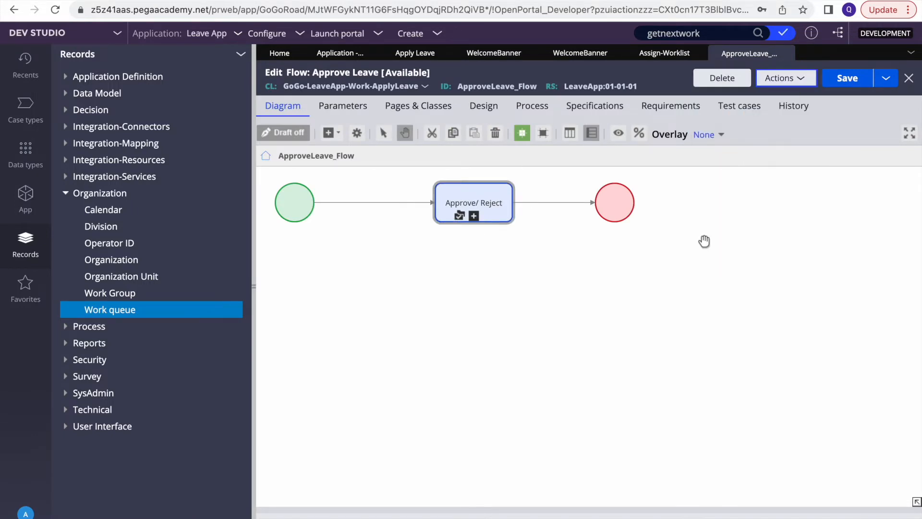
pyautogui.click(472, 206)
pyautogui.doubleClick(470, 201)
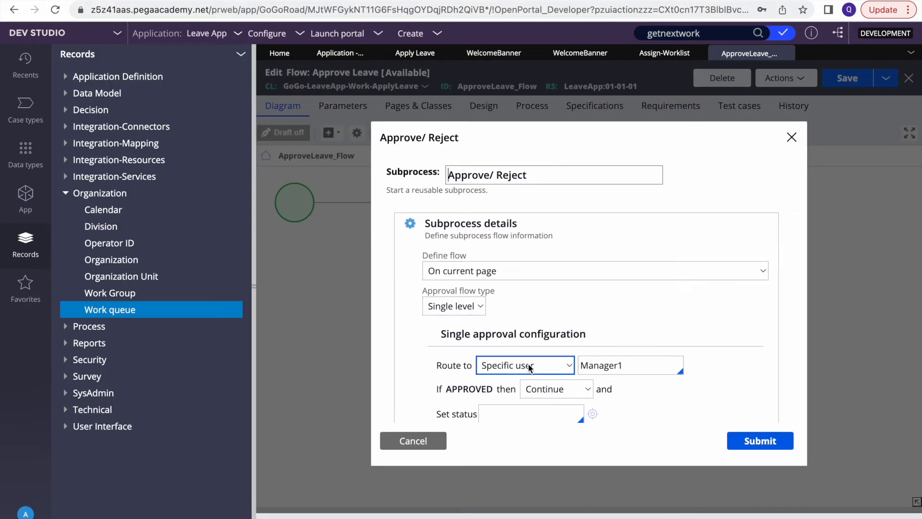
pyautogui.click(529, 369)
pyautogui.click(510, 379)
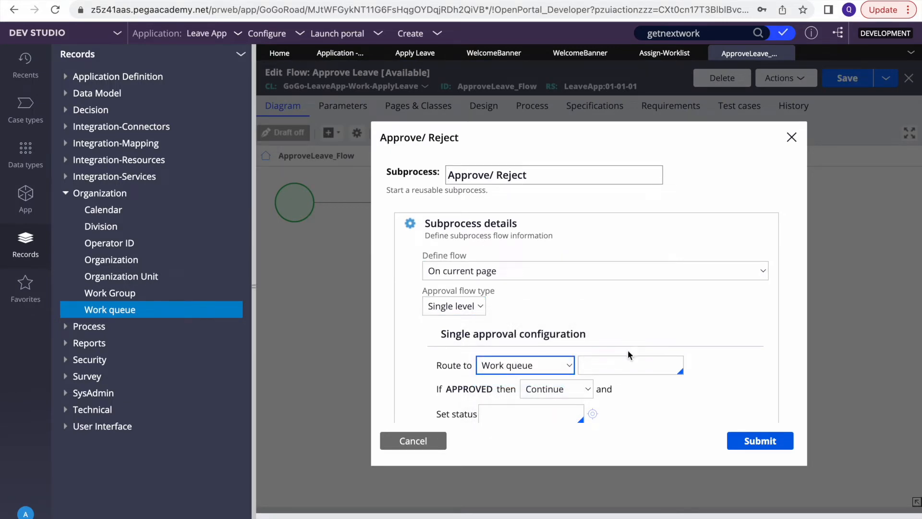
# Type AP as the queue name, then copy the ApprovalWB ID from the recent work queue record
pyautogui.scroll(-1, 627, 349)
pyautogui.click(599, 322)
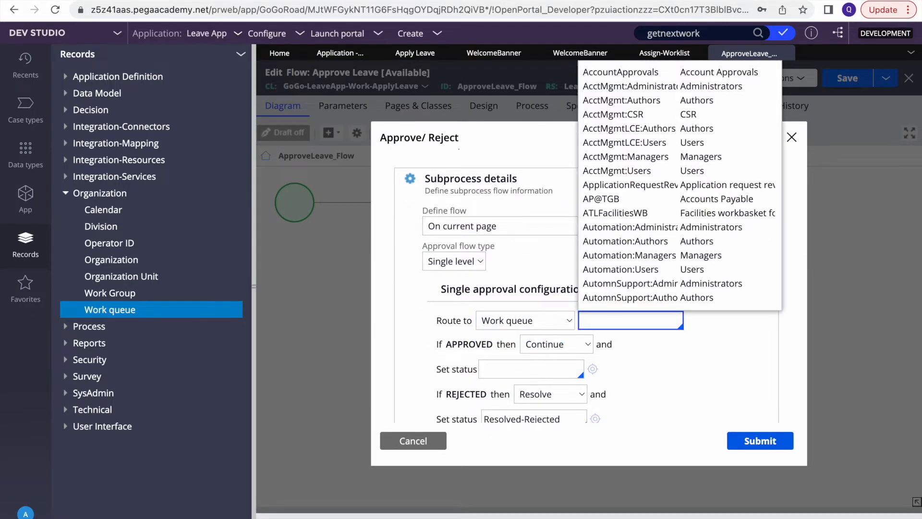
pyautogui.write('AP')
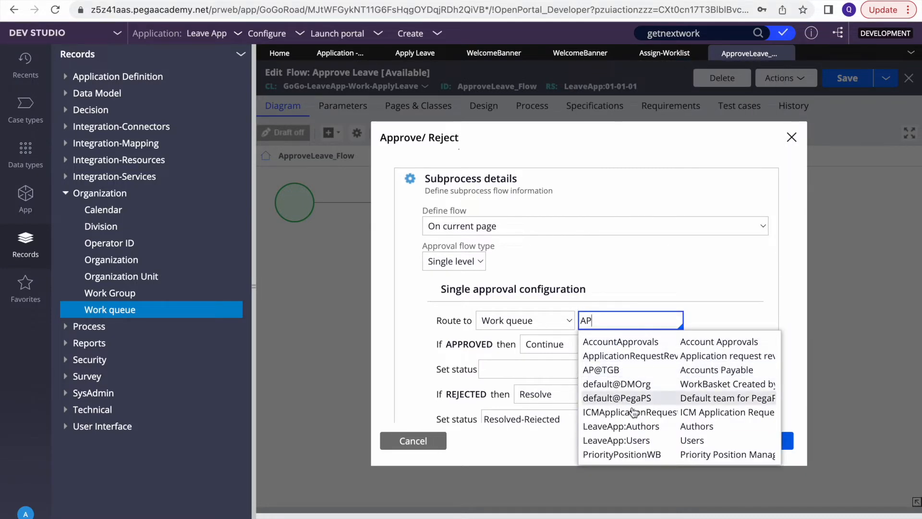
pyautogui.scroll(-1, 636, 440)
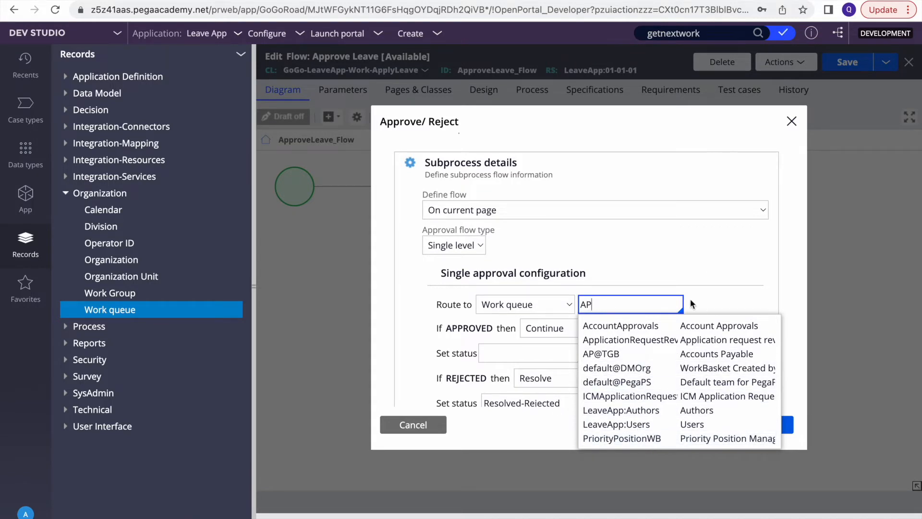
pyautogui.scroll(3, 450, 188)
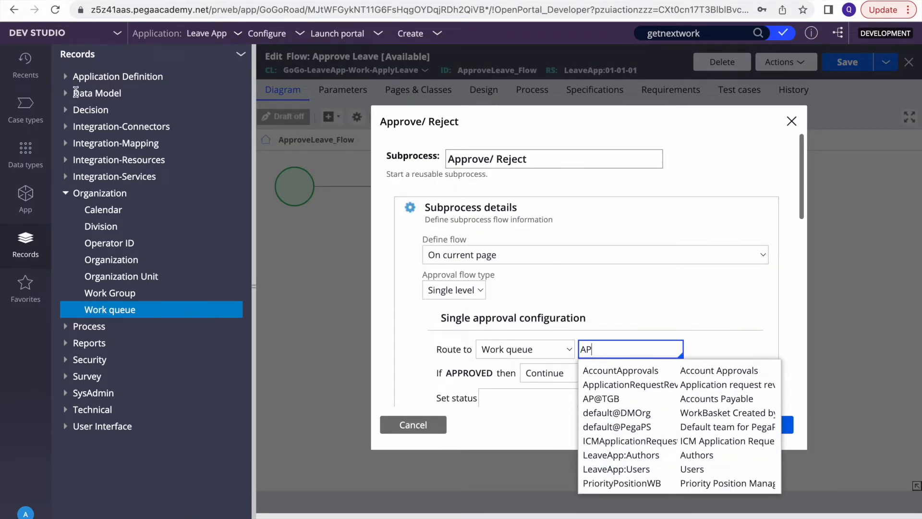
pyautogui.click(26, 60)
pyautogui.click(119, 154)
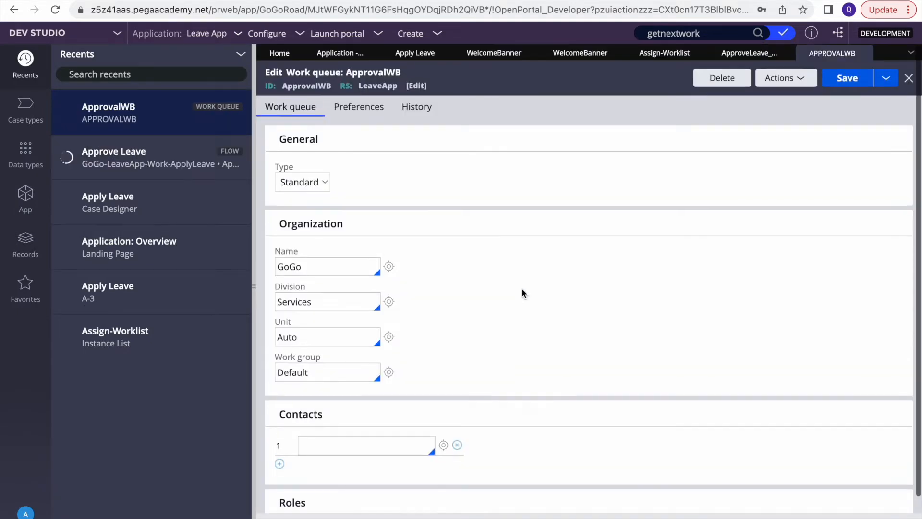
pyautogui.doubleClick(297, 87)
pyautogui.press('super+c')
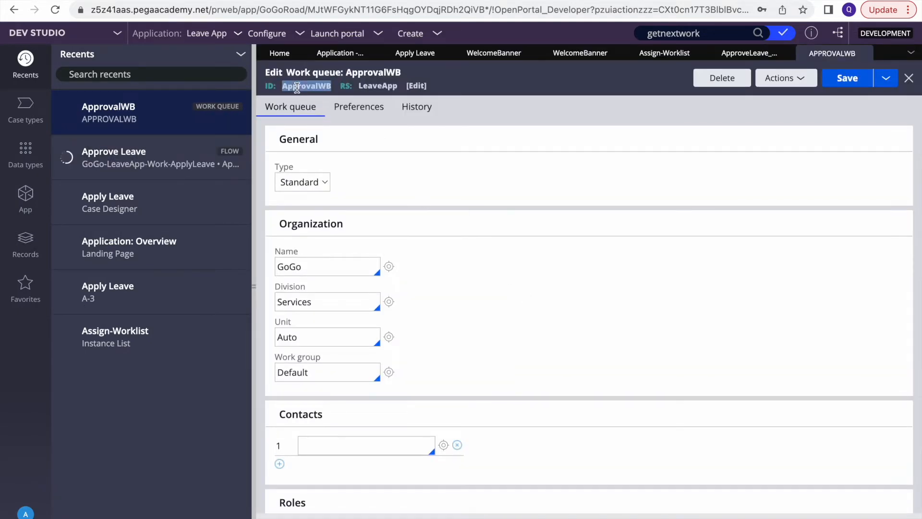
# Paste ApprovalWB into the step's work queue field and submit the Approve/Reject settings
pyautogui.click(664, 53)
pyautogui.click(749, 54)
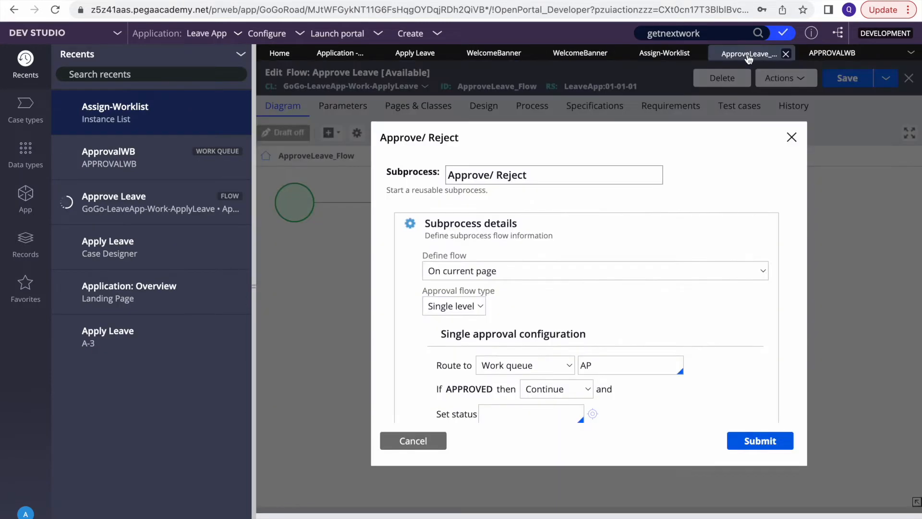
pyautogui.doubleClick(617, 365)
pyautogui.press('super+v')
pyautogui.click(747, 442)
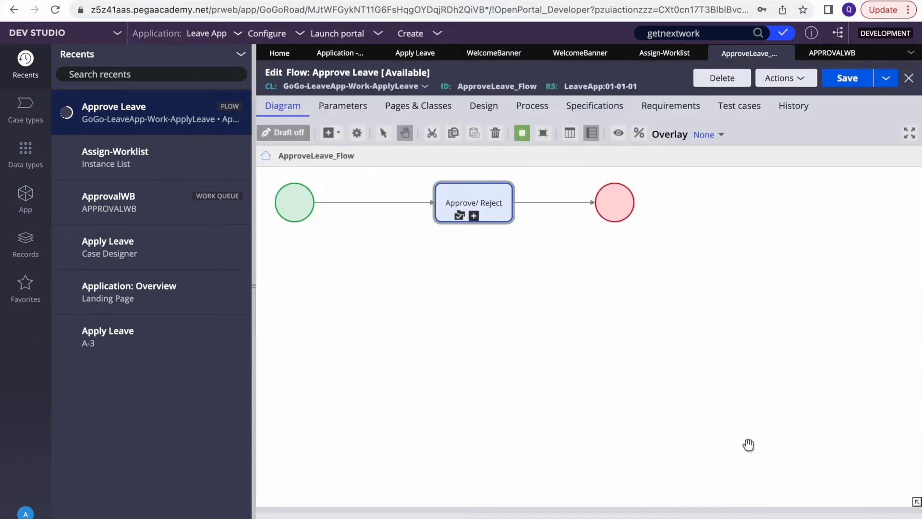
# Save the Approve Leave flow, switching between Chrome windows along the way
pyautogui.click(848, 79)
pyautogui.press('F4')
pyautogui.click(547, 513)
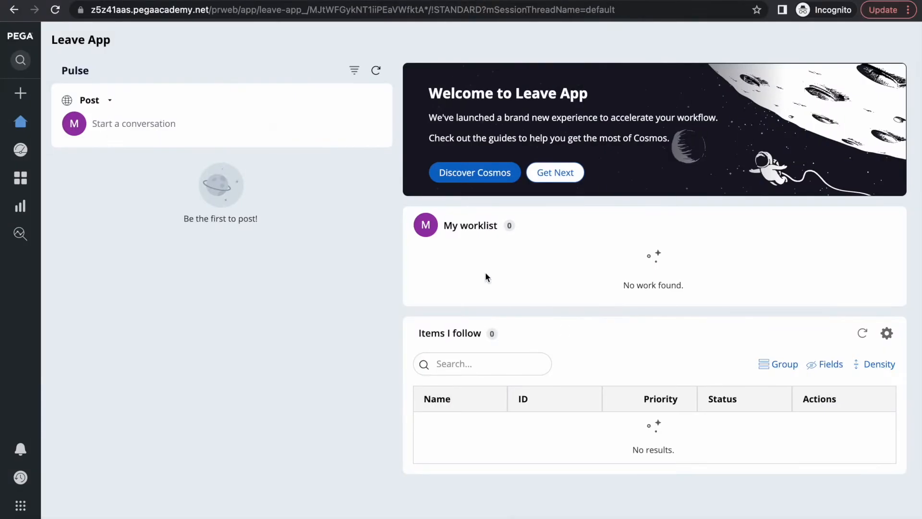
pyautogui.press('F4')
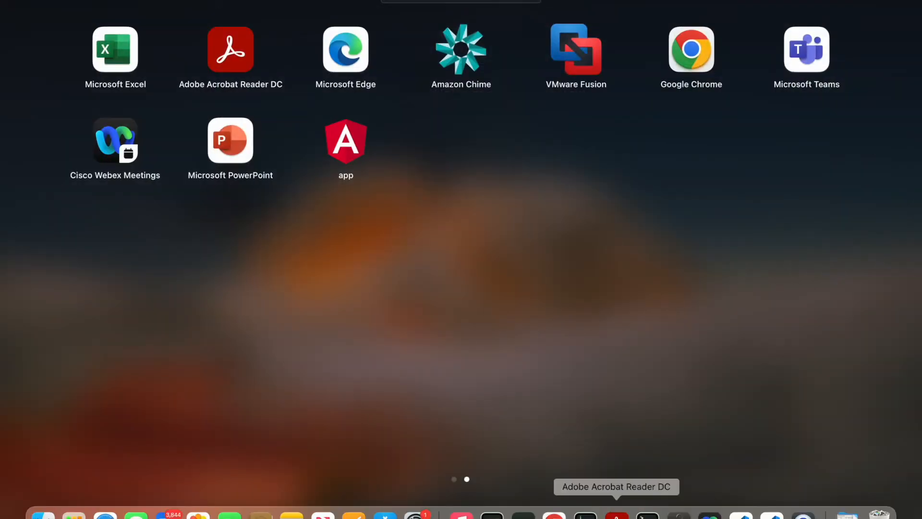
pyautogui.click(554, 514)
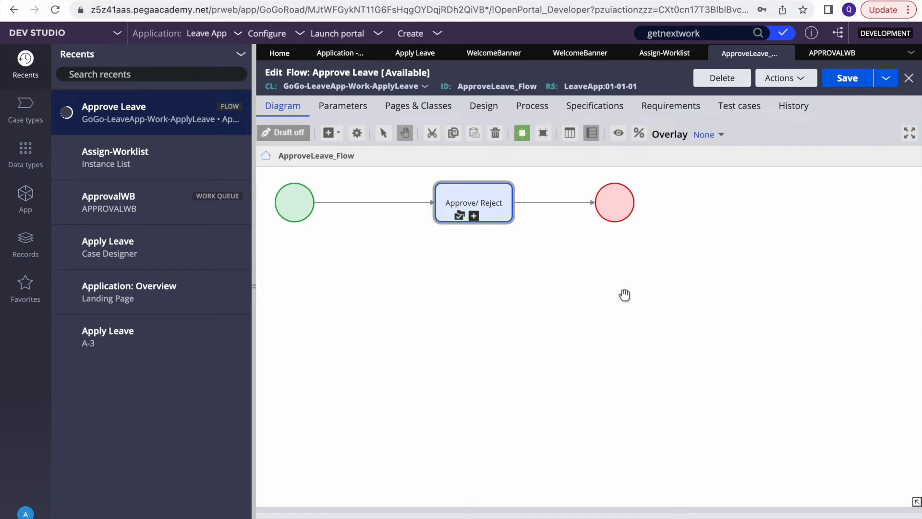
pyautogui.click(823, 85)
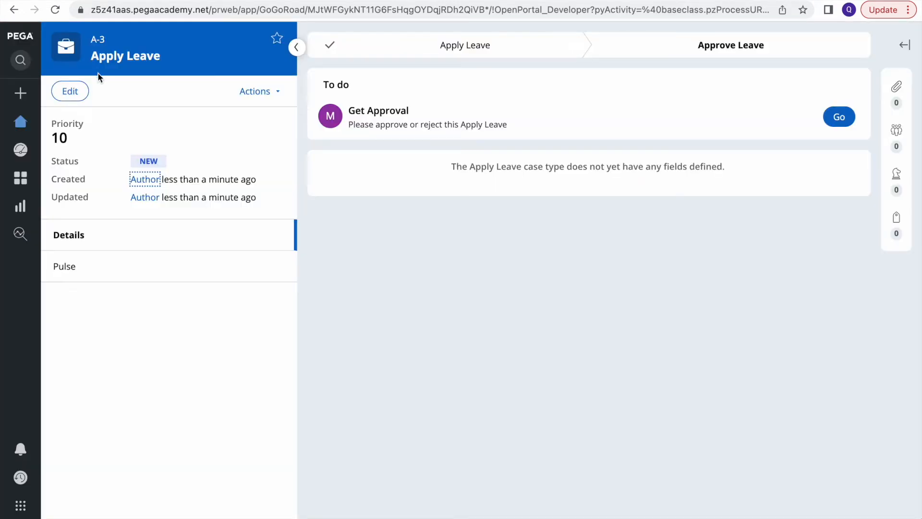
# Create a Personal Apply Leave case from June 21 to June 29
pyautogui.click(19, 93)
pyautogui.click(58, 119)
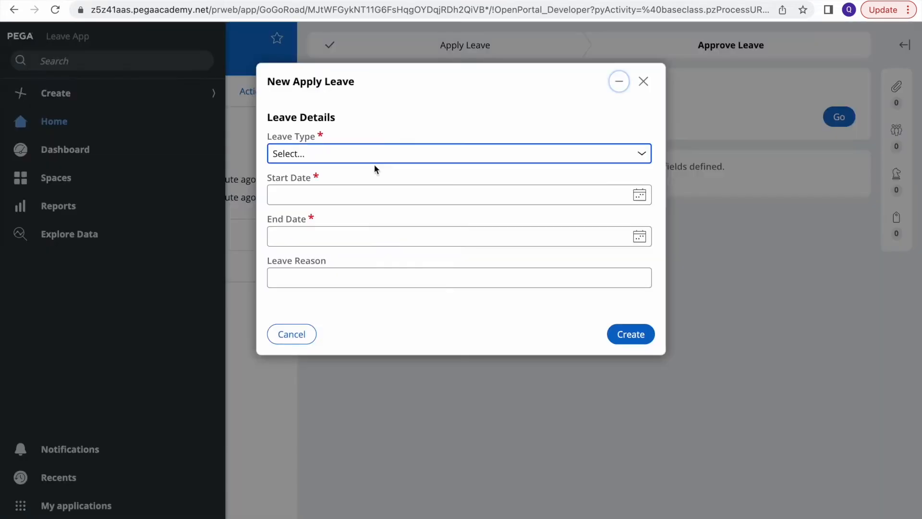
pyautogui.click(376, 154)
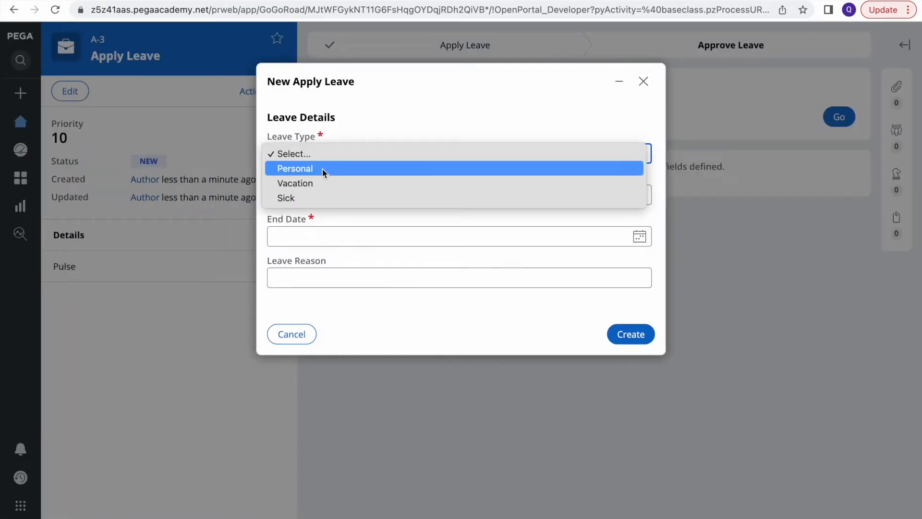
pyautogui.click(322, 168)
pyautogui.click(639, 200)
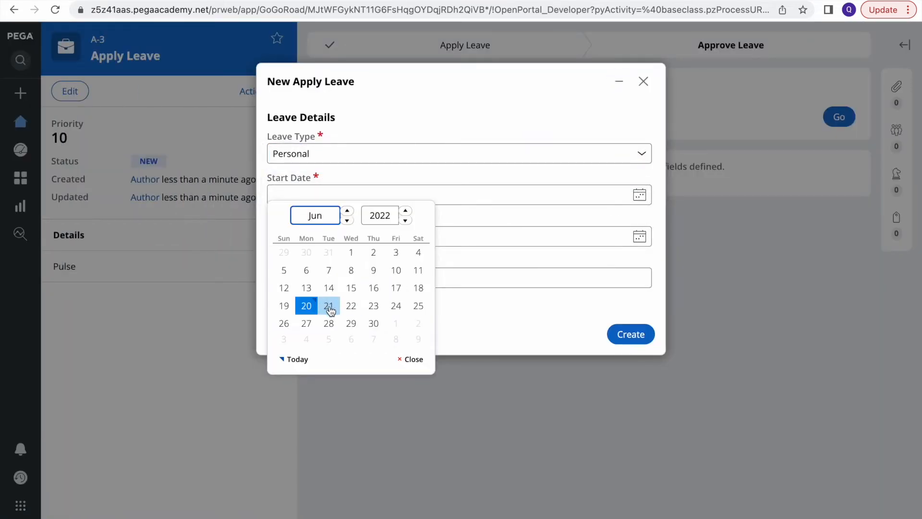
pyautogui.click(328, 306)
pyautogui.click(640, 238)
pyautogui.click(355, 370)
pyautogui.click(625, 337)
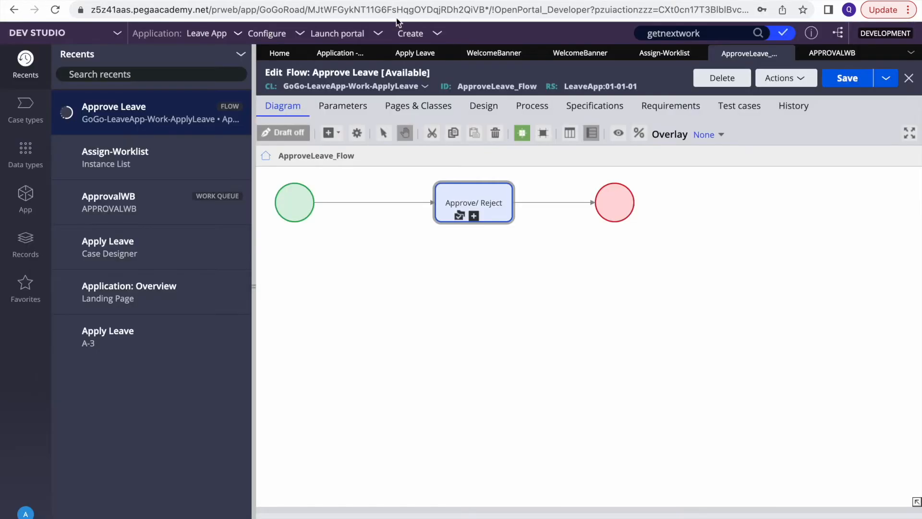
# Refresh the Assign-Worklist instance list
pyautogui.click(663, 54)
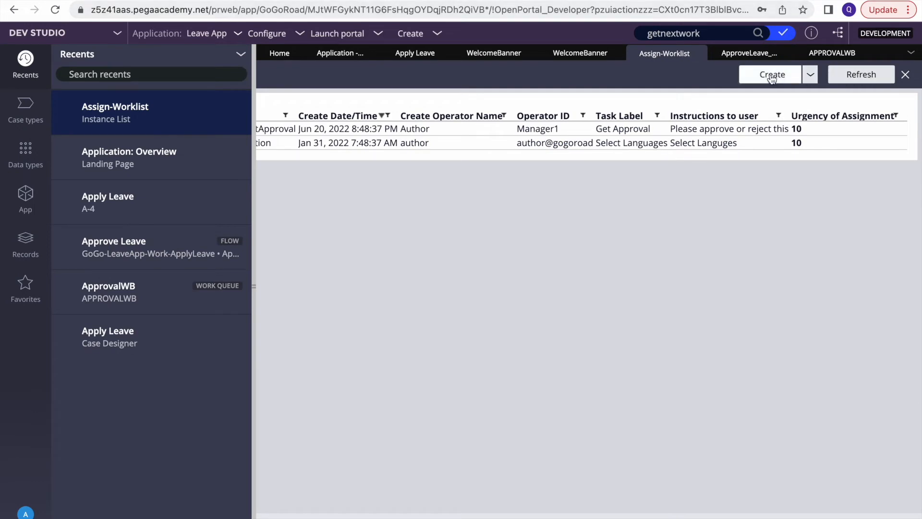
pyautogui.click(861, 79)
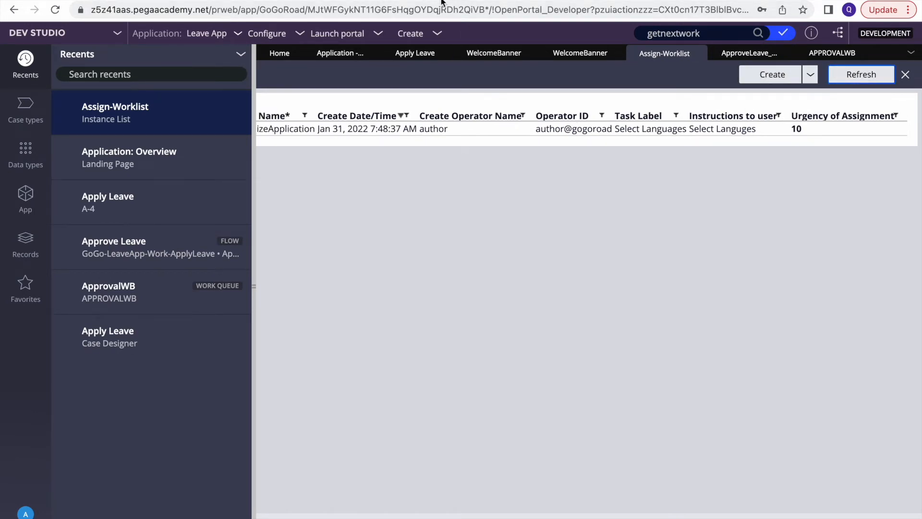
pyautogui.hscroll(-3, 427, 163)
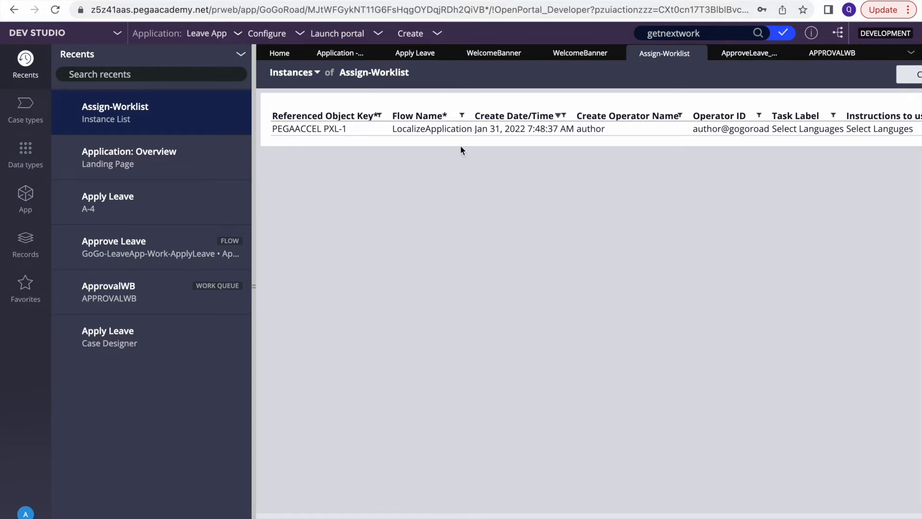
# Find the Assign-WorkBasket class in App explorer and list its instances
pyautogui.click(25, 197)
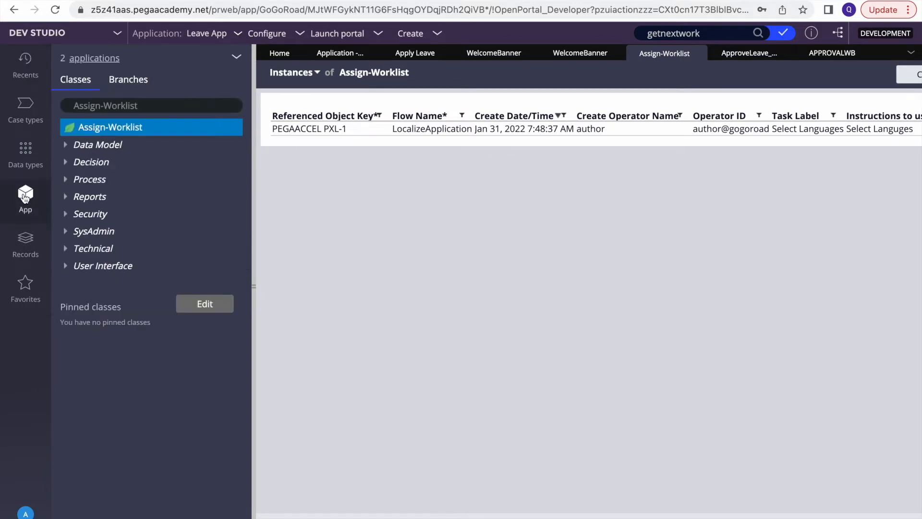
pyautogui.click(161, 100)
pyautogui.press('BackSpace')
pyautogui.press('BackSpace')
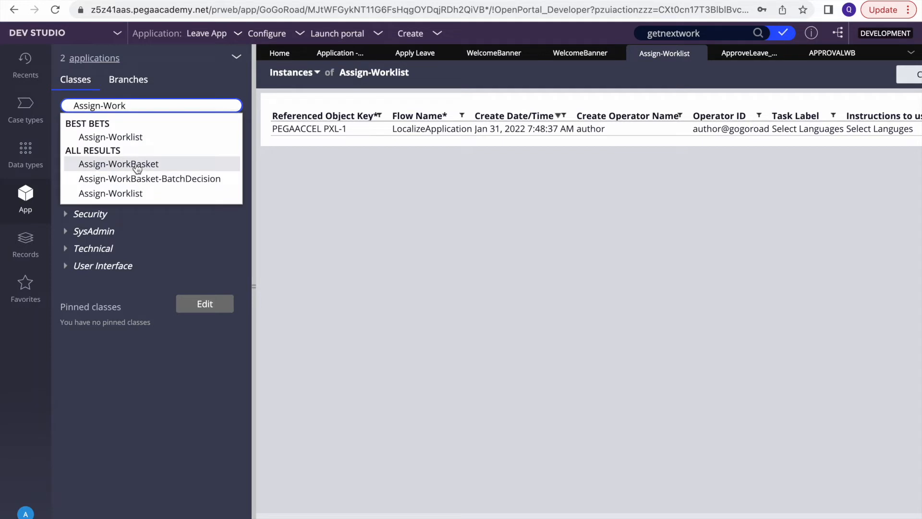
pyautogui.click(130, 163)
pyautogui.click(142, 131)
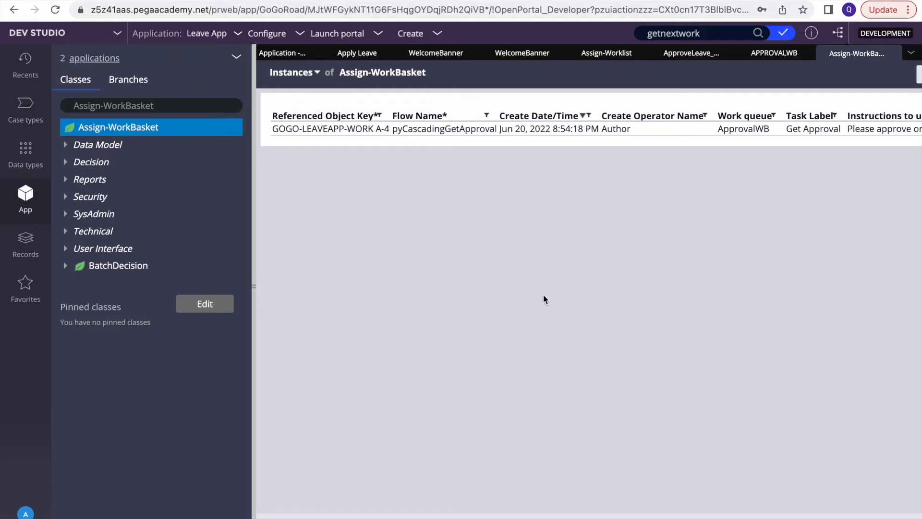
pyautogui.press('F4')
pyautogui.click(553, 511)
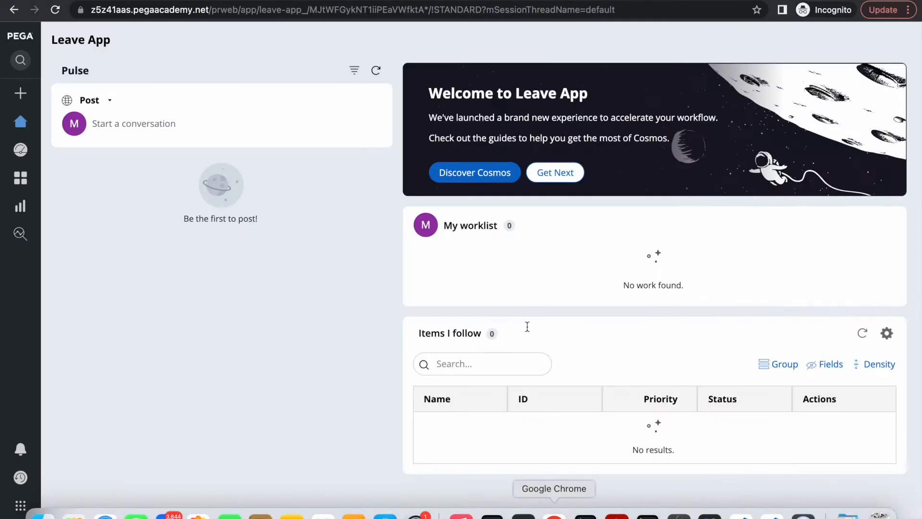
pyautogui.click(563, 178)
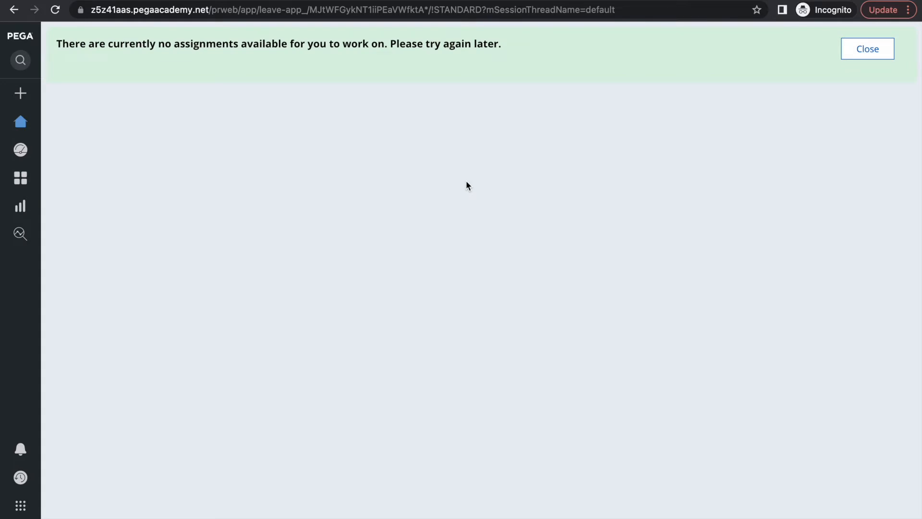
pyautogui.press('F4')
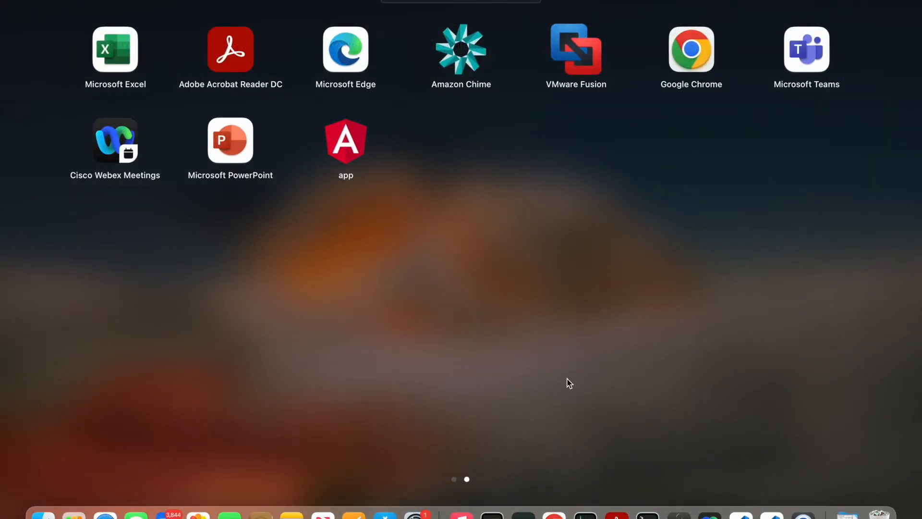
pyautogui.click(554, 513)
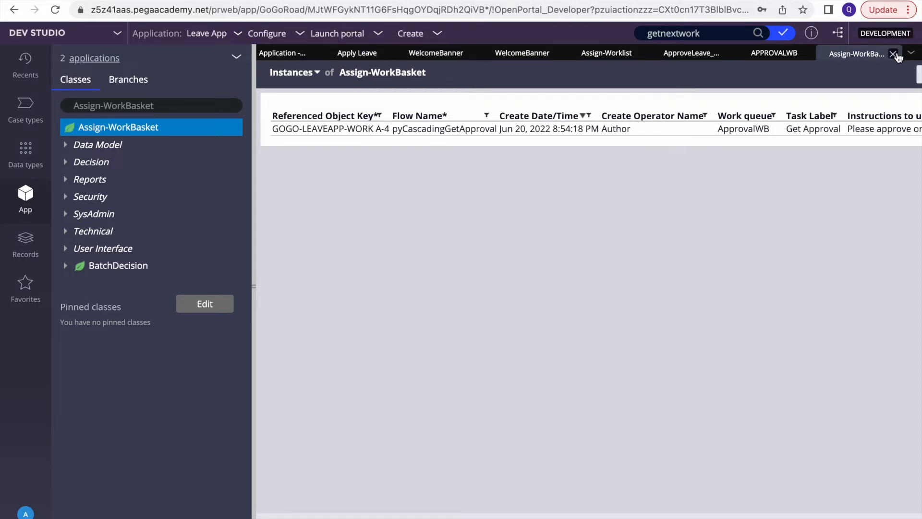
# Close the Assign-WorkBasket, APPROVALWB, Approve Leave and Assign-Worklist tabs
pyautogui.click(894, 54)
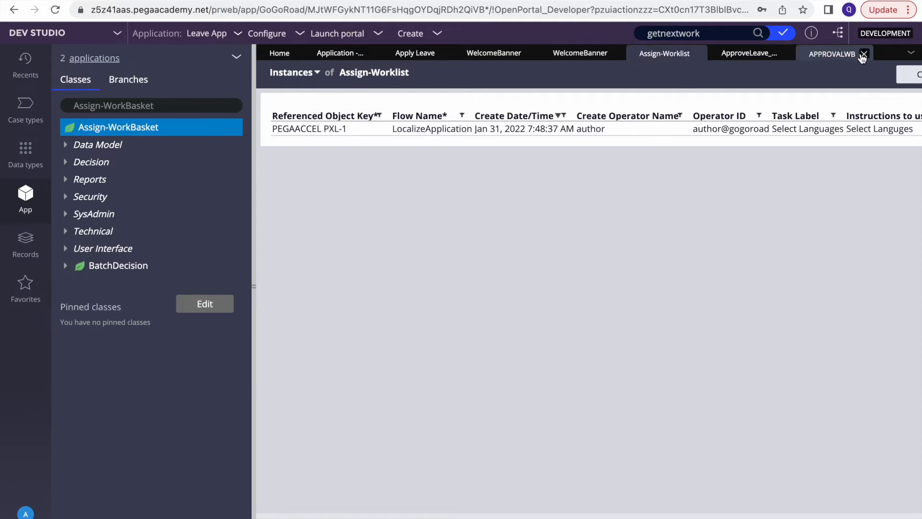
pyautogui.click(862, 54)
pyautogui.click(786, 53)
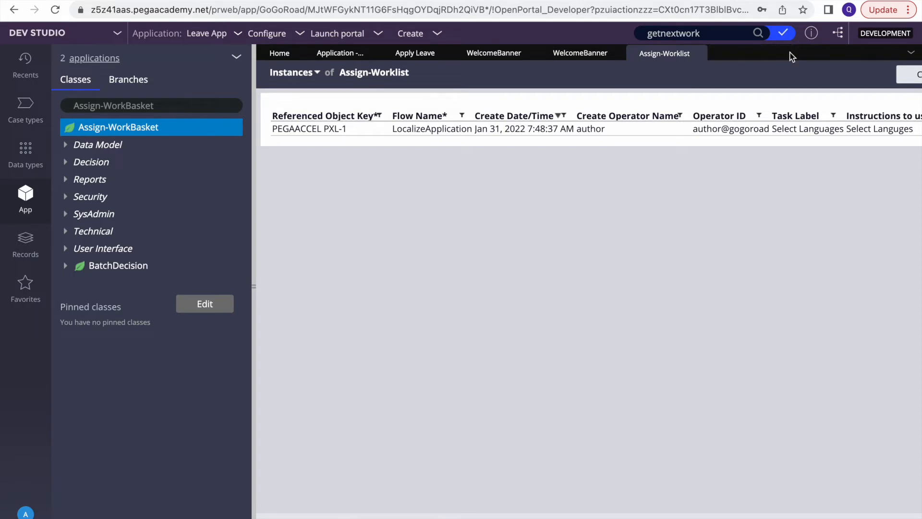
pyautogui.click(700, 53)
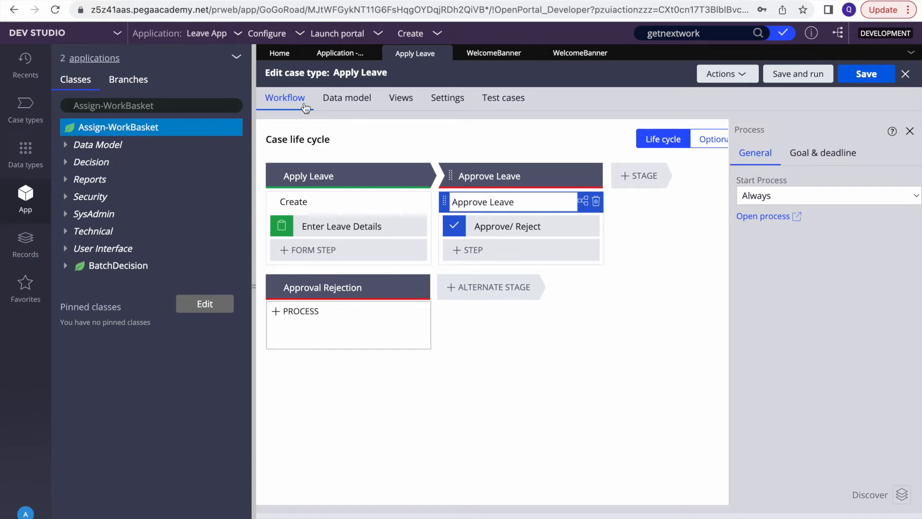
# Open the Manager1 record from Records > Organization > Operator ID
pyautogui.click(25, 62)
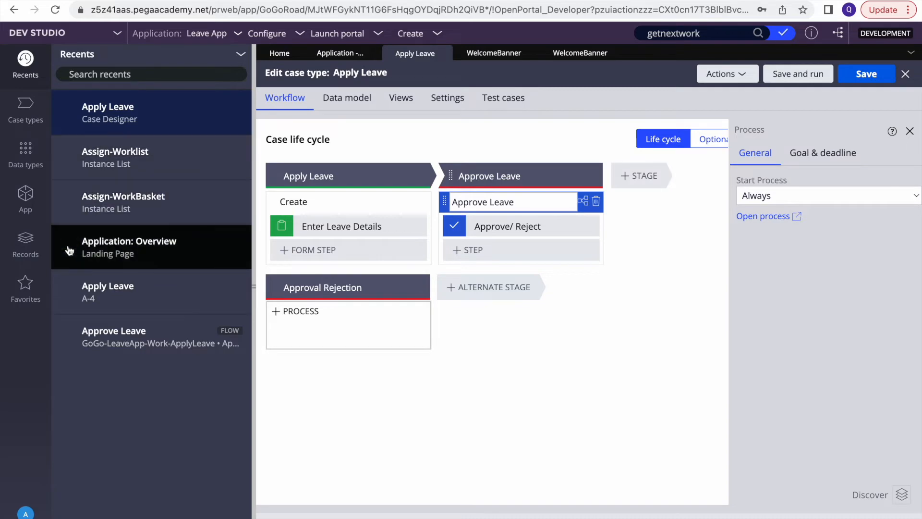
pyautogui.click(25, 240)
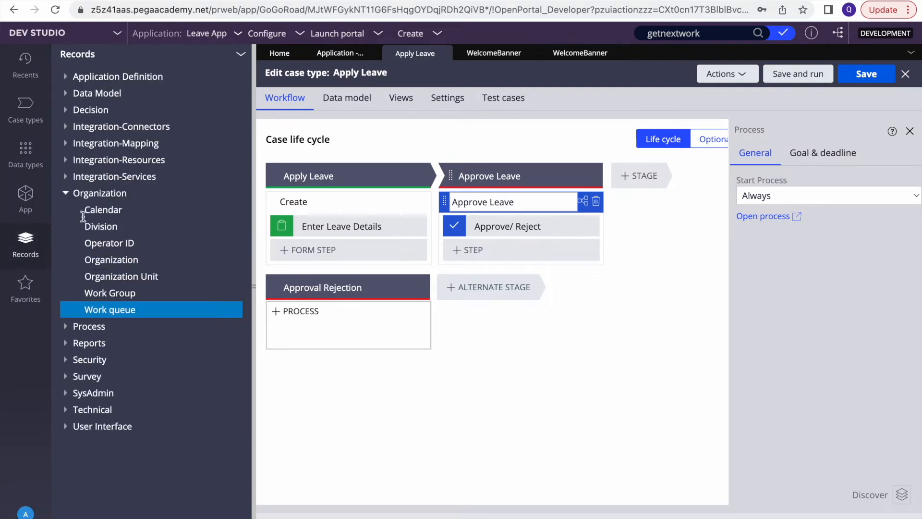
pyautogui.click(102, 244)
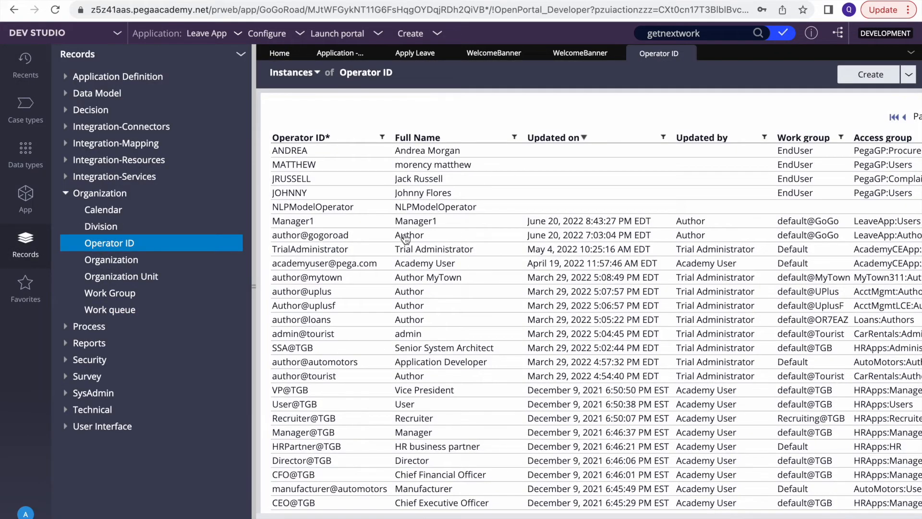
pyautogui.click(424, 221)
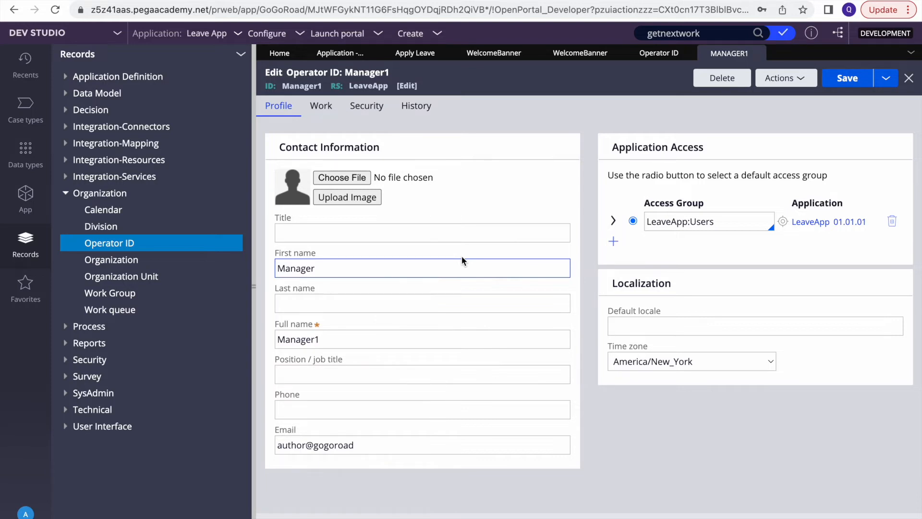
# Add work queue ApprovalWB with urgency threshold 49 on the operator's Work tab
pyautogui.click(321, 106)
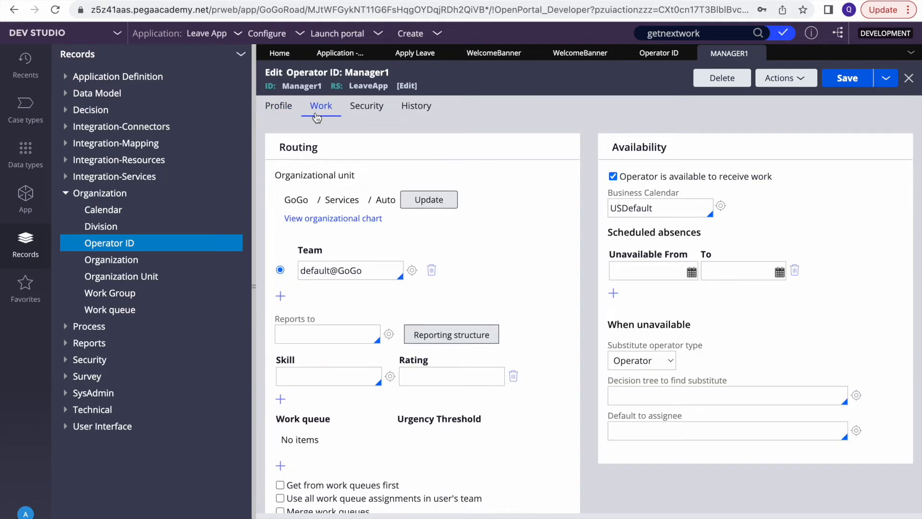
pyautogui.click(281, 465)
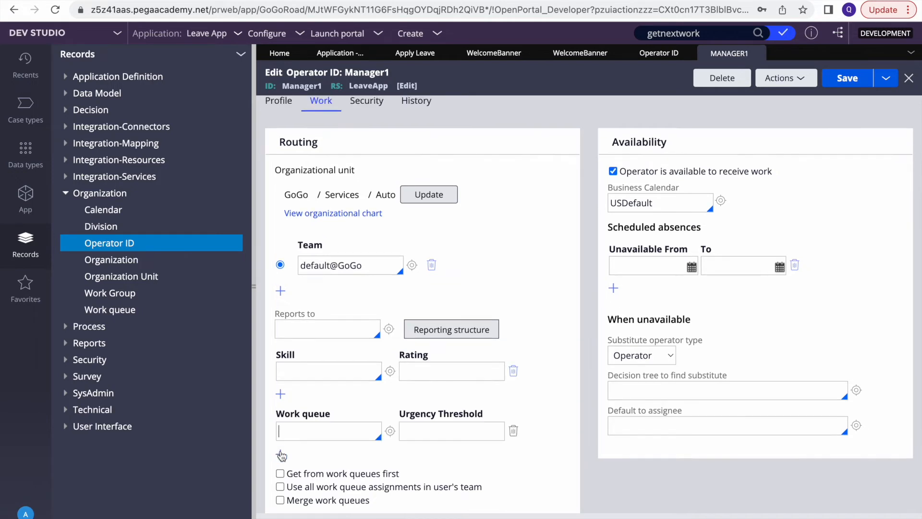
pyautogui.write('AP')
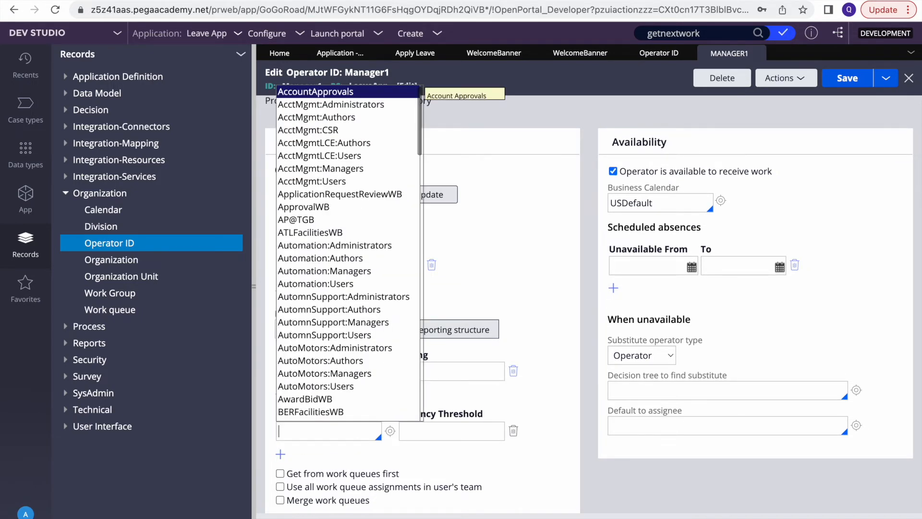
pyautogui.press('Down')
pyautogui.write('p')
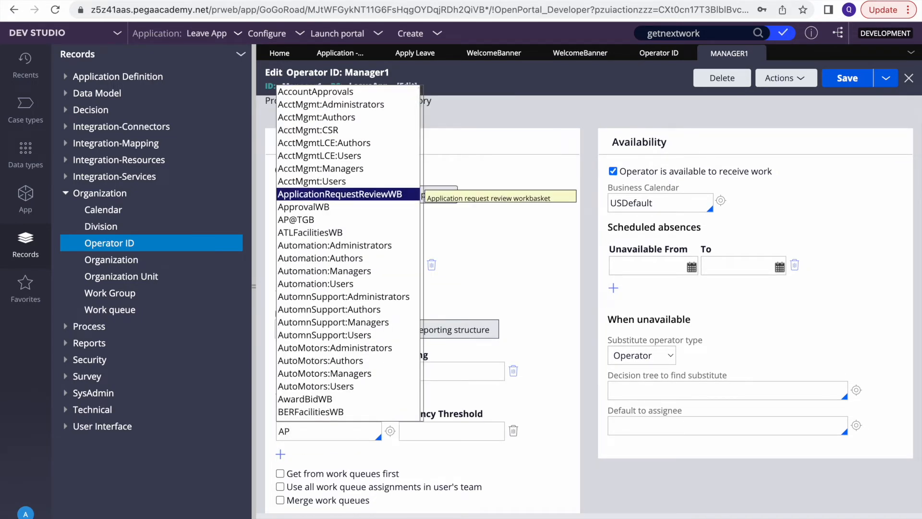
pyautogui.press('BackSpace')
pyautogui.press('BackSpace')
pyautogui.press('Down')
pyautogui.press('Down')
pyautogui.press('Down')
pyautogui.press('Down')
pyautogui.press('Down')
pyautogui.press('Down')
pyautogui.press('Down')
pyautogui.press('Down')
pyautogui.press('Down')
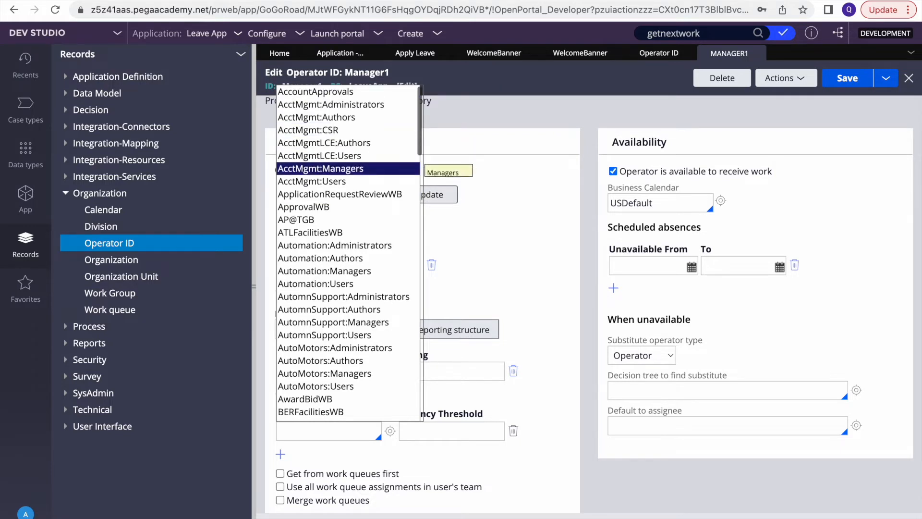
pyautogui.press('Return')
pyautogui.click(434, 431)
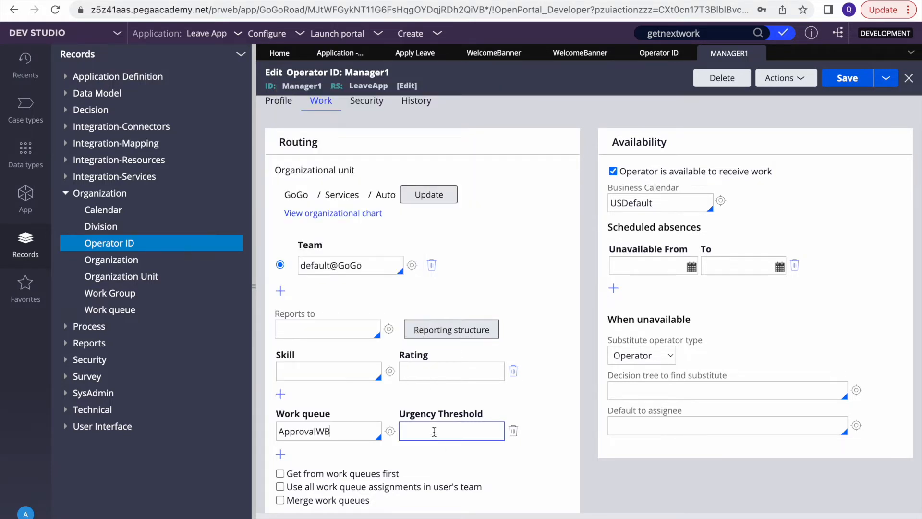
pyautogui.write('49')
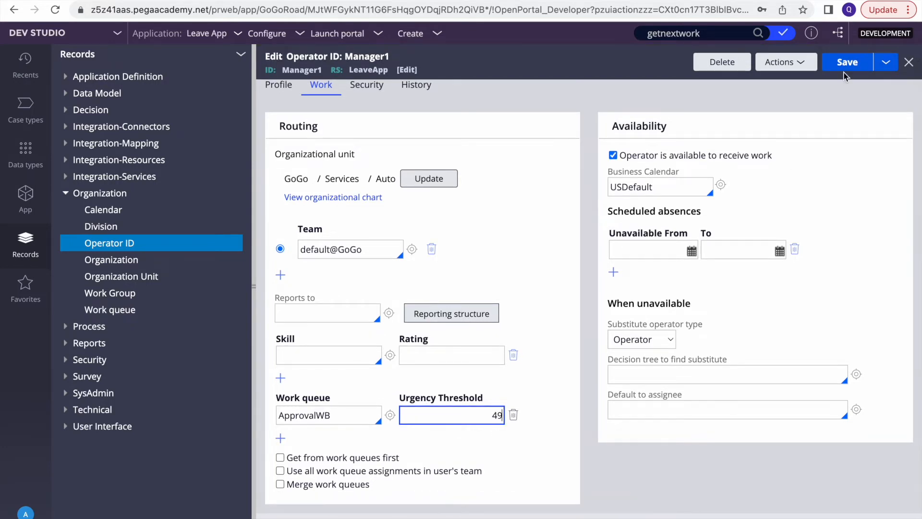
# Save the operator record and bring the incognito Leave App window forward
pyautogui.click(853, 64)
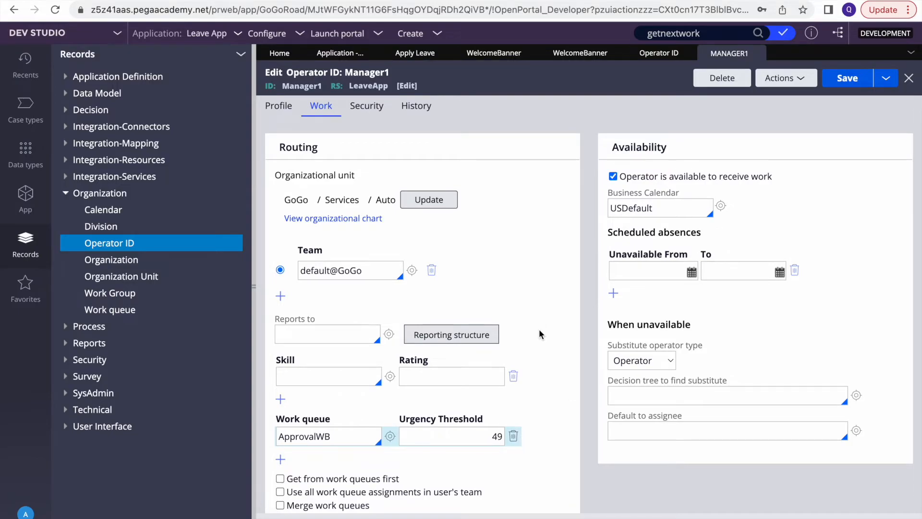
pyautogui.press('F4')
pyautogui.click(554, 513)
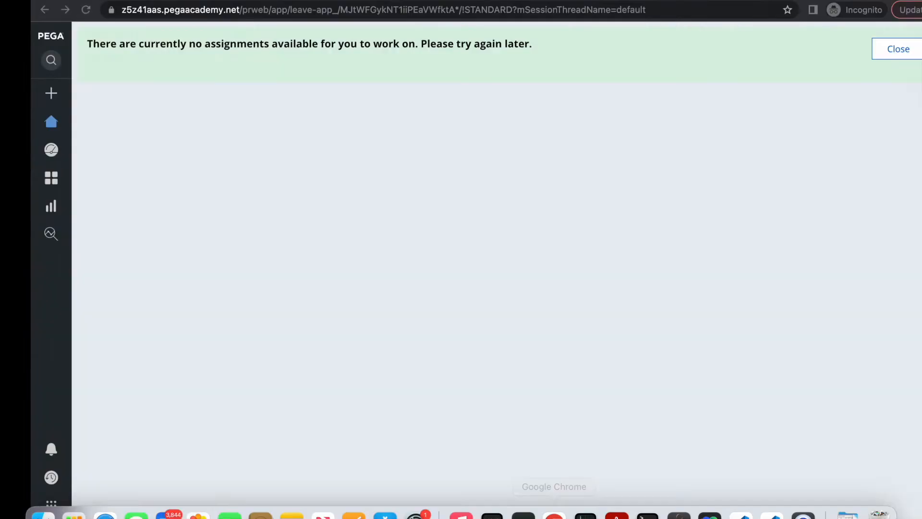
# Log off the portal and attempt a manager sign-in with the uppercase ID, dismissing the error
pyautogui.click(57, 516)
pyautogui.click(59, 513)
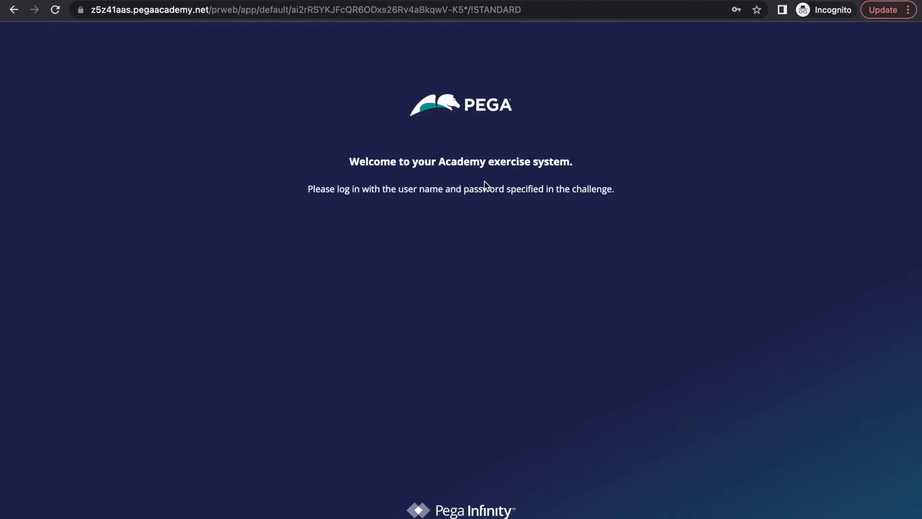
pyautogui.click(413, 227)
pyautogui.write('MANAGER1')
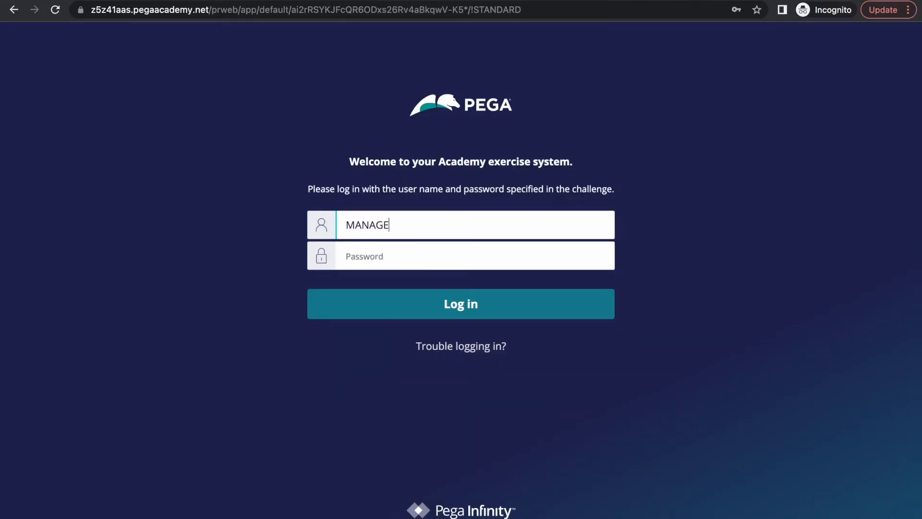
pyautogui.press('Tab')
pyautogui.write('rules')
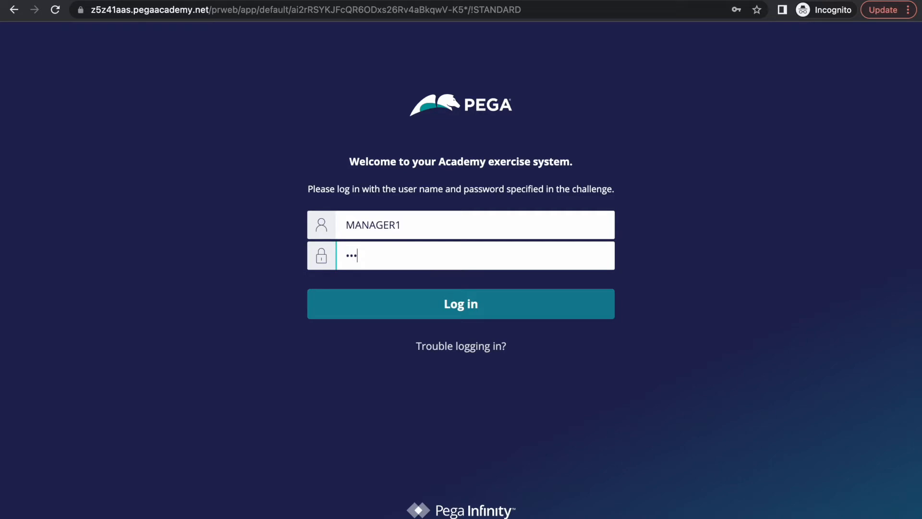
pyautogui.click(449, 305)
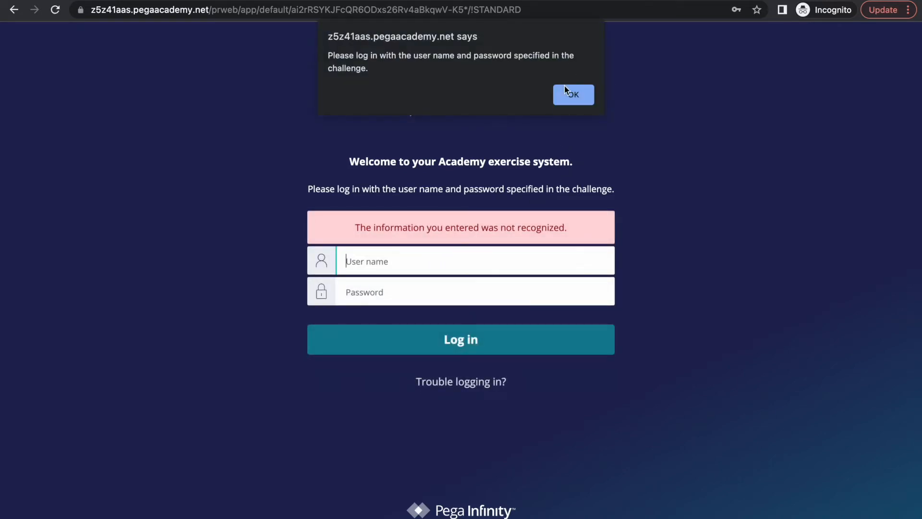
pyautogui.click(566, 96)
# Sign in with the lowercase manager ID and password, then return to Dev Studio
pyautogui.click(391, 262)
pyautogui.write('manager1')
pyautogui.press('Tab')
pyautogui.write('rules')
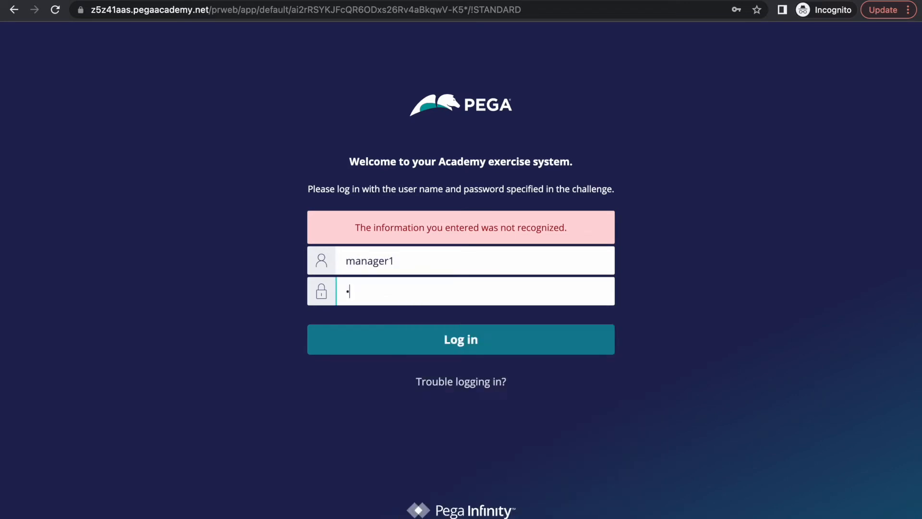
pyautogui.press('Return')
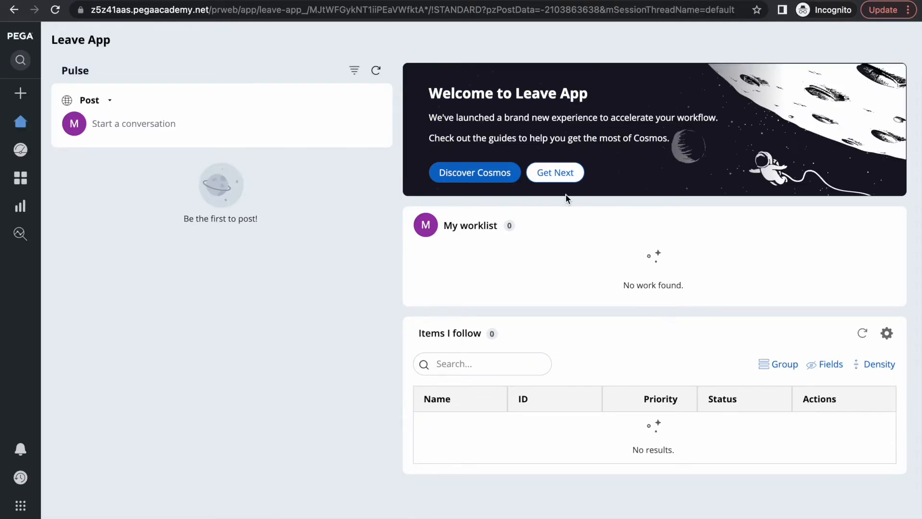
pyautogui.press('F4')
pyautogui.click(553, 514)
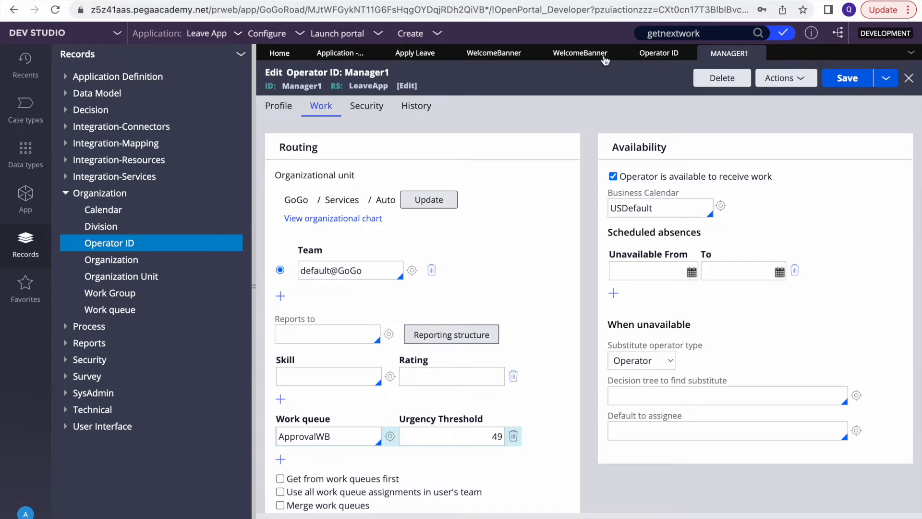
# Close both WelcomeBanner tabs
pyautogui.doubleClick(320, 436)
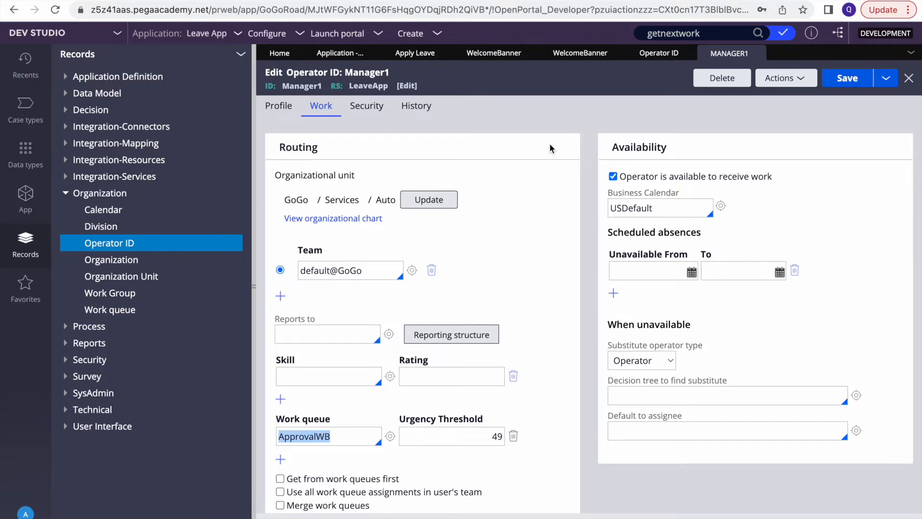
pyautogui.click(576, 54)
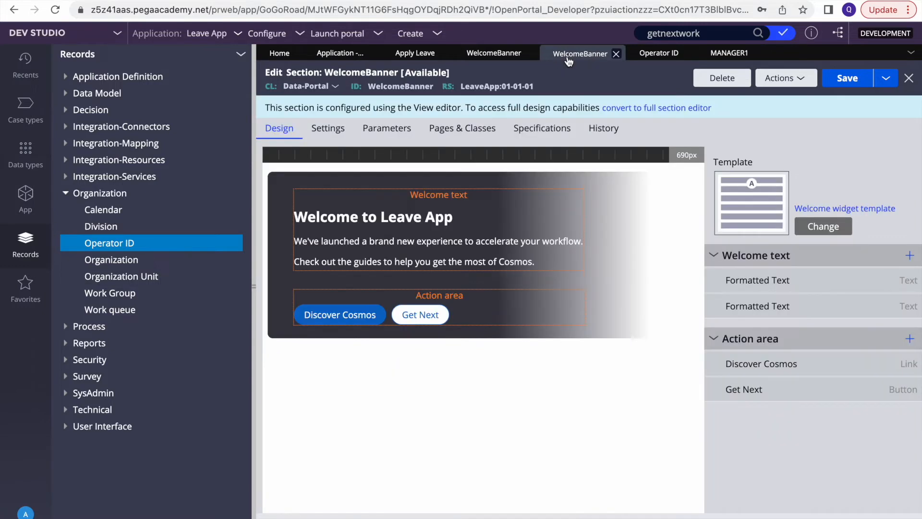
pyautogui.click(617, 54)
pyautogui.click(527, 55)
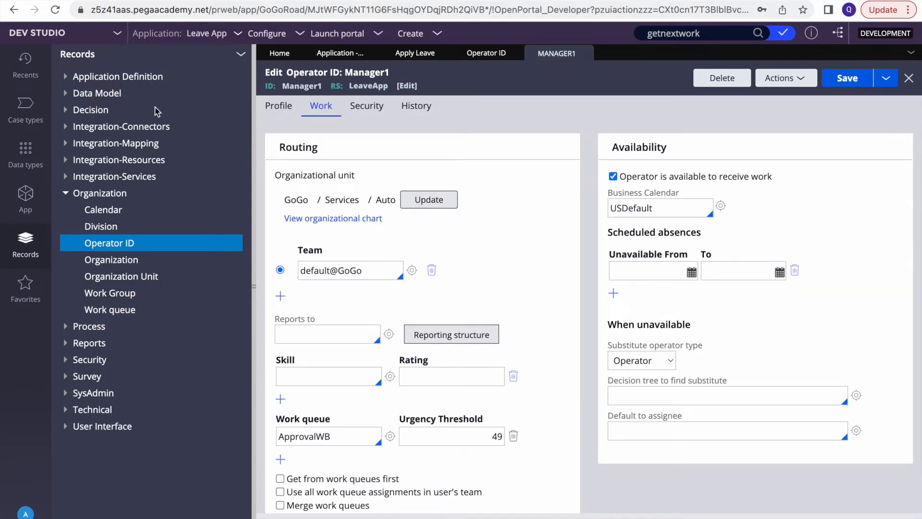
# List the Assign-WorkBasket instances from the application's class explorer
pyautogui.click(34, 208)
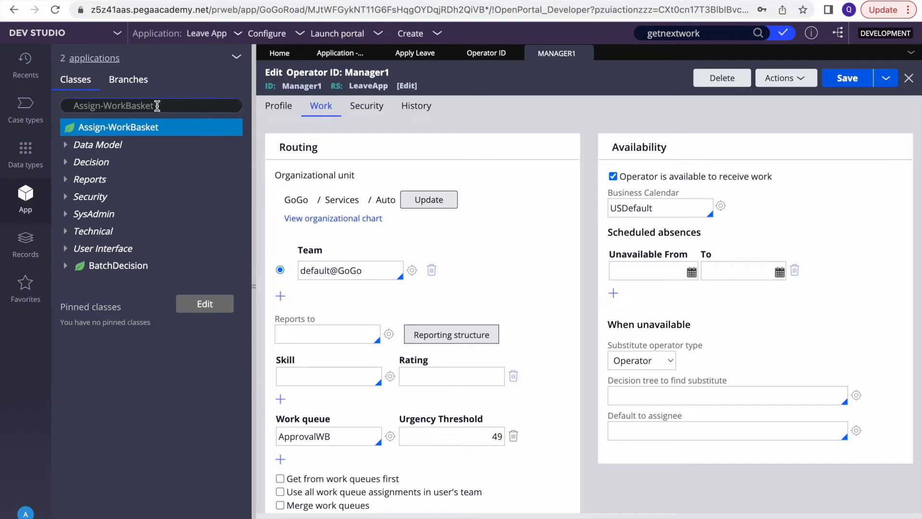
pyautogui.click(118, 129)
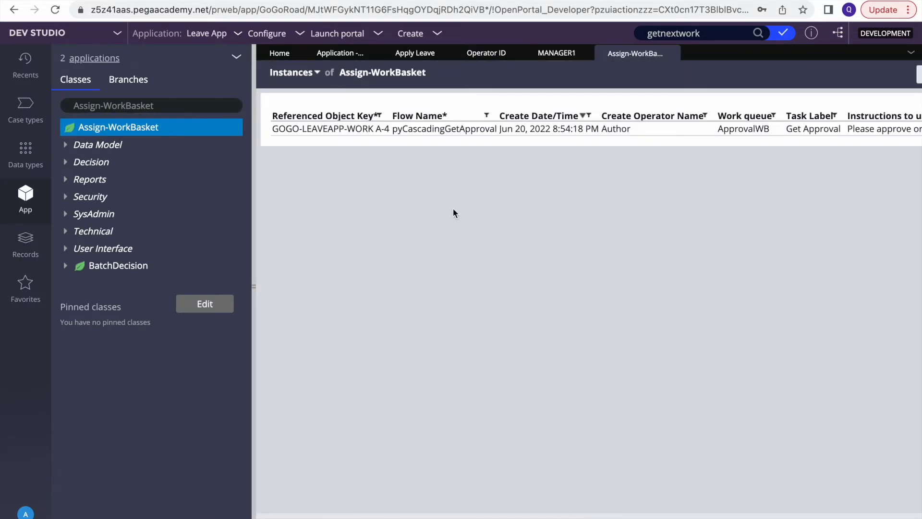
pyautogui.hscroll(3, 751, 136)
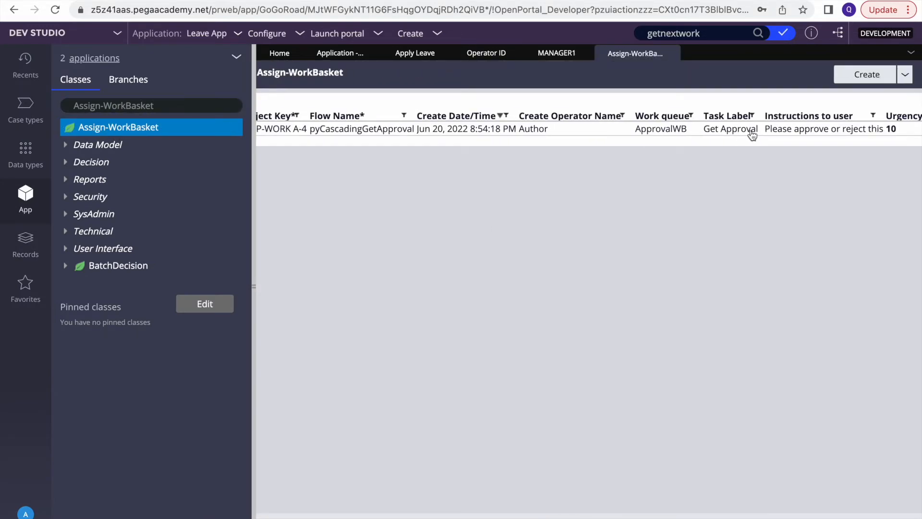
# Open the queued ApprovalWB assignment and search its XML for pxassigned to locate pxAssignedOperatorID
pyautogui.click(666, 130)
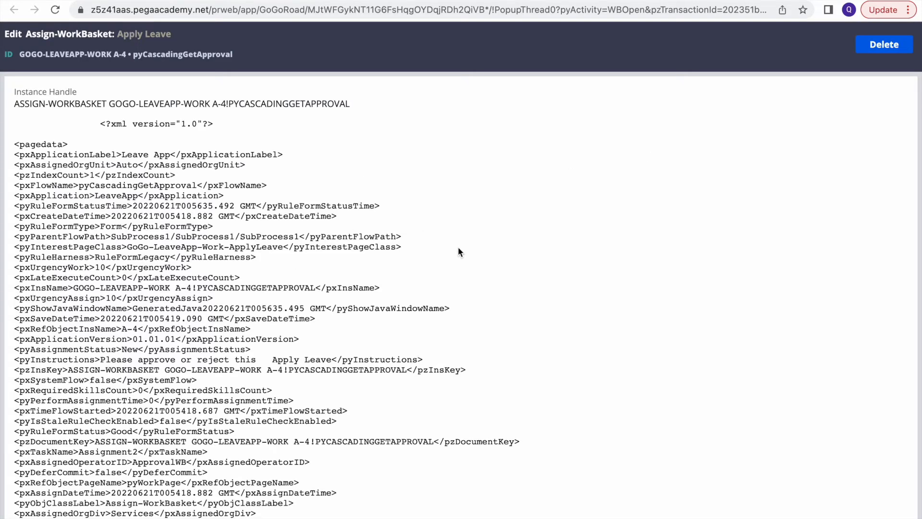
pyautogui.press('super+f')
pyautogui.write('px')
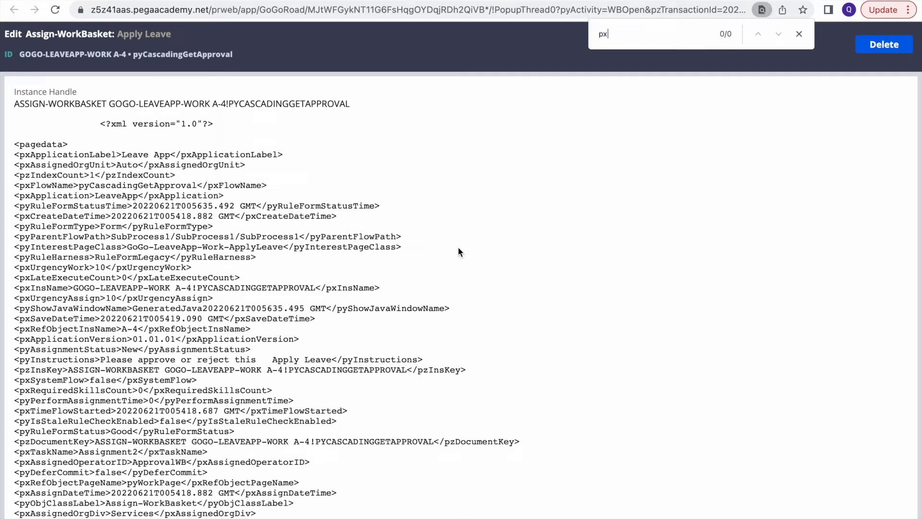
pyautogui.write('assigned')
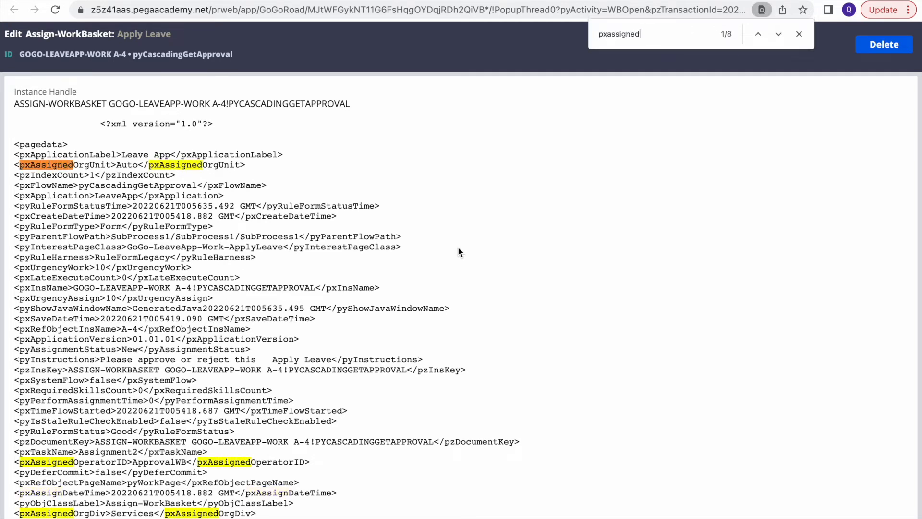
pyautogui.doubleClick(107, 461)
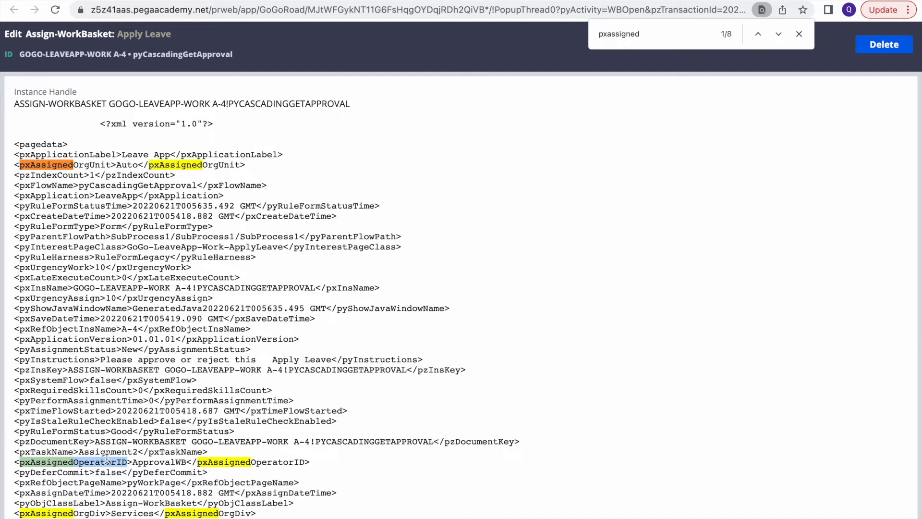
pyautogui.tripleClick(150, 462)
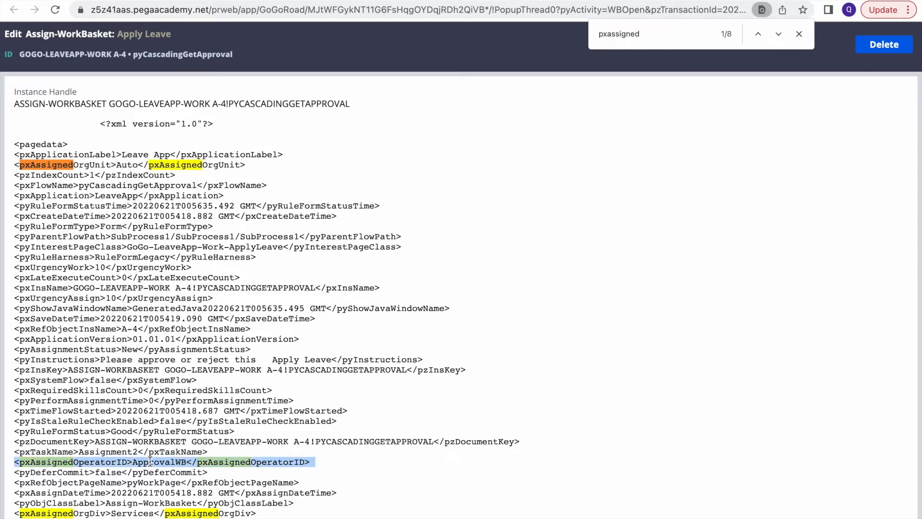
pyautogui.doubleClick(151, 461)
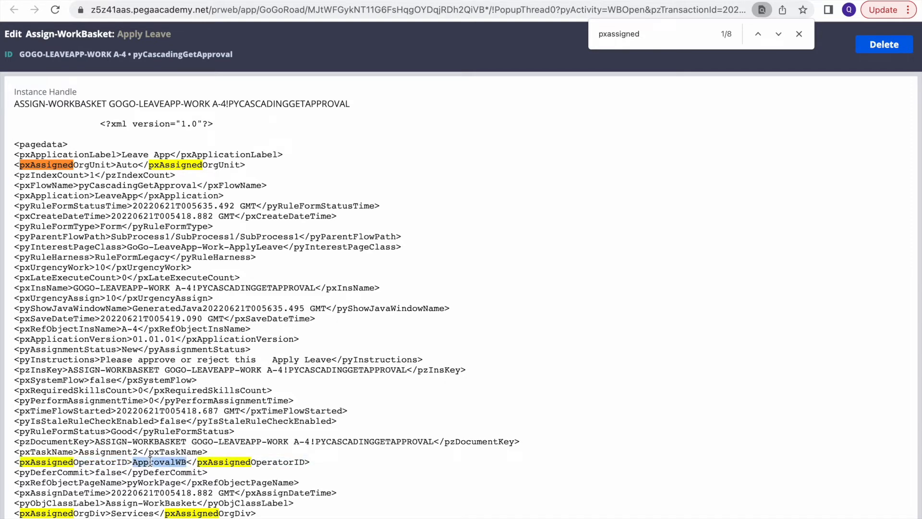
pyautogui.click(150, 461)
# In the Leave App portal, use Get Next to open approval case A-4 from the ApprovalWB queue
pyautogui.press('F4')
pyautogui.click(554, 513)
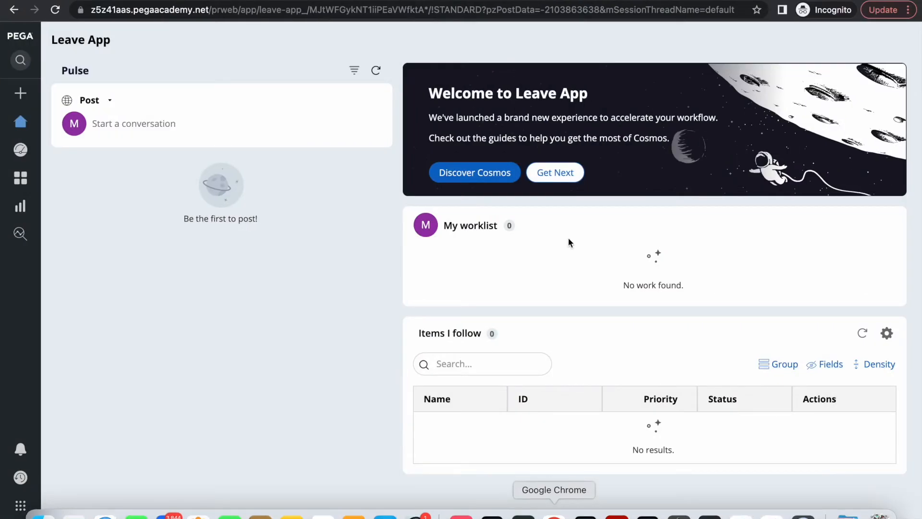
pyautogui.click(560, 179)
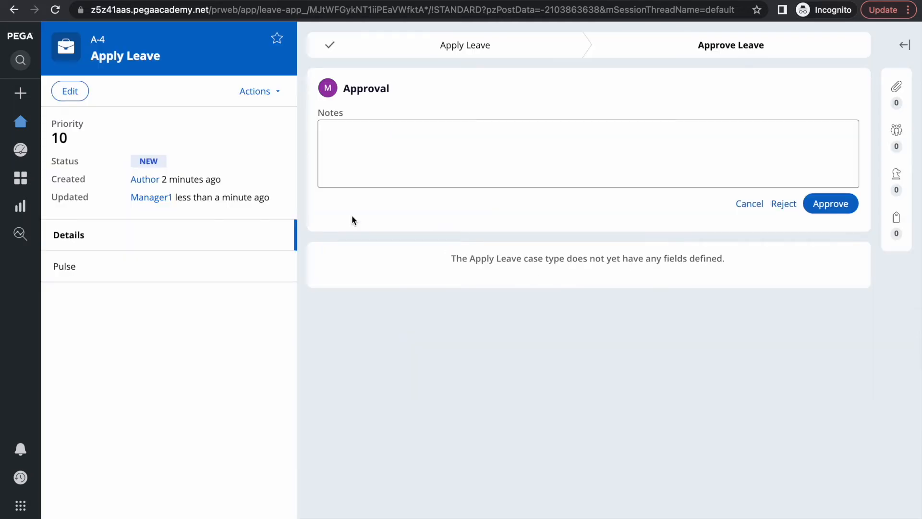
pyautogui.click(486, 173)
pyautogui.press('F4')
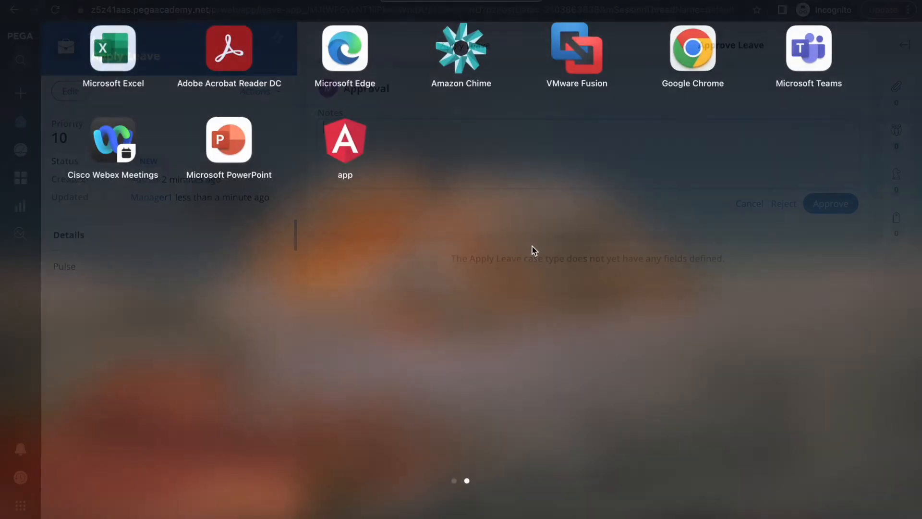
# Bring up the Pega Academy article and scroll through the Get Next Work flow diagram
pyautogui.click(554, 513)
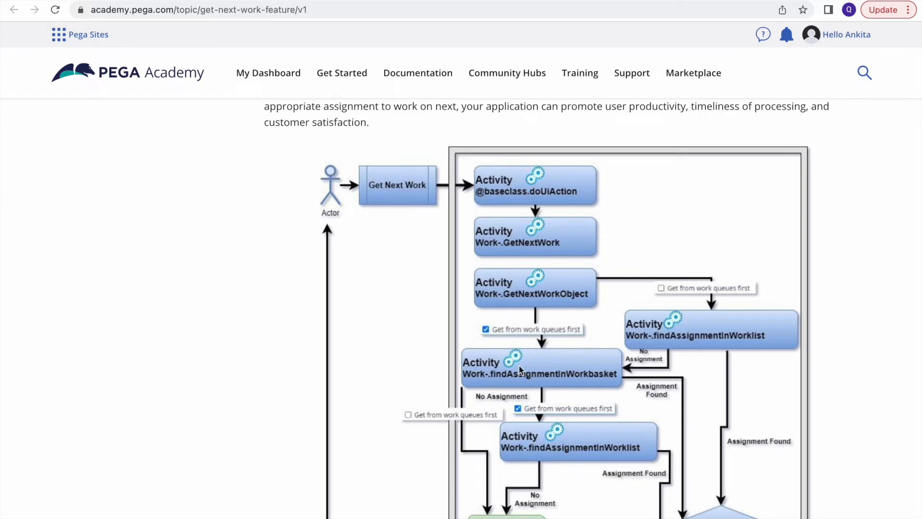
pyautogui.scroll(-1, 521, 369)
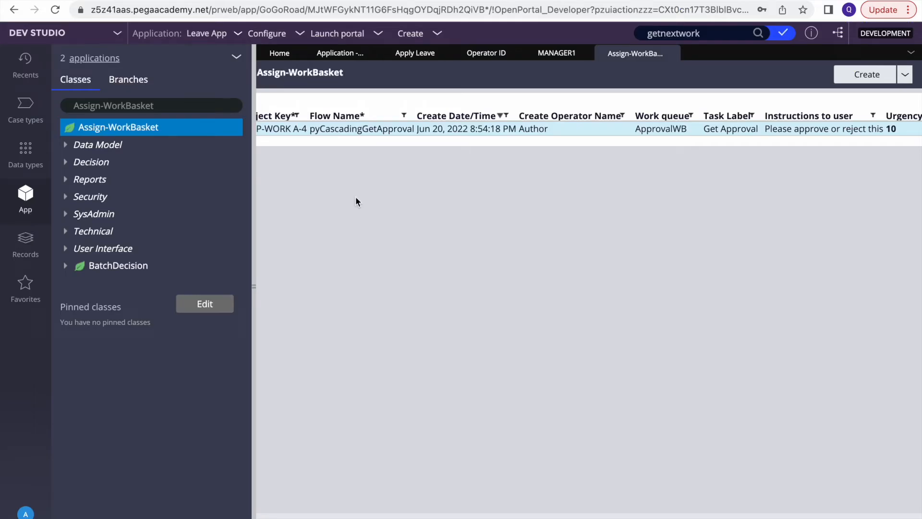
# Tick Get from work queues first on the MANAGER1 operator record's Work tab and save it
pyautogui.click(550, 55)
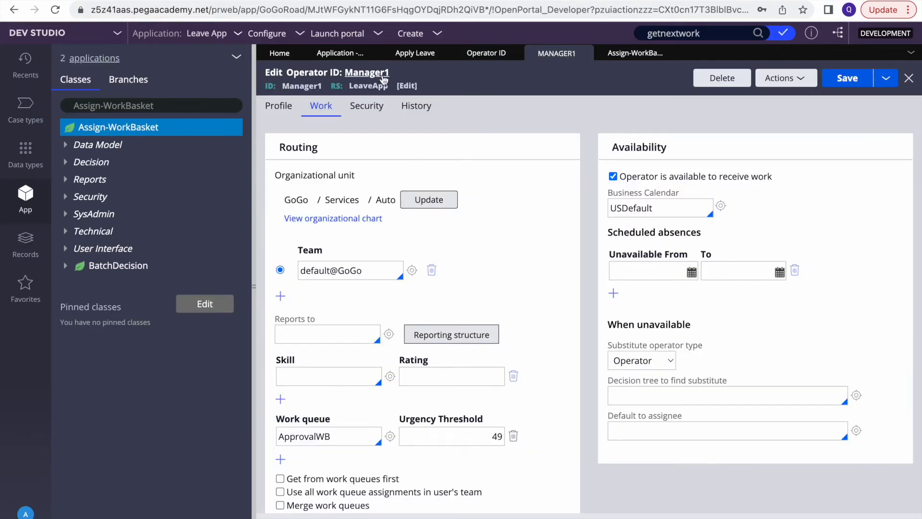
pyautogui.scroll(-1, 437, 312)
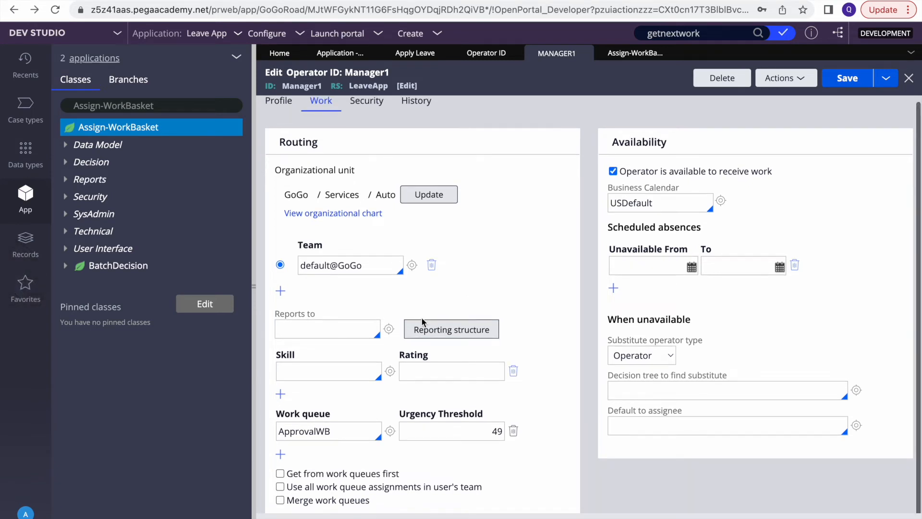
pyautogui.click(301, 474)
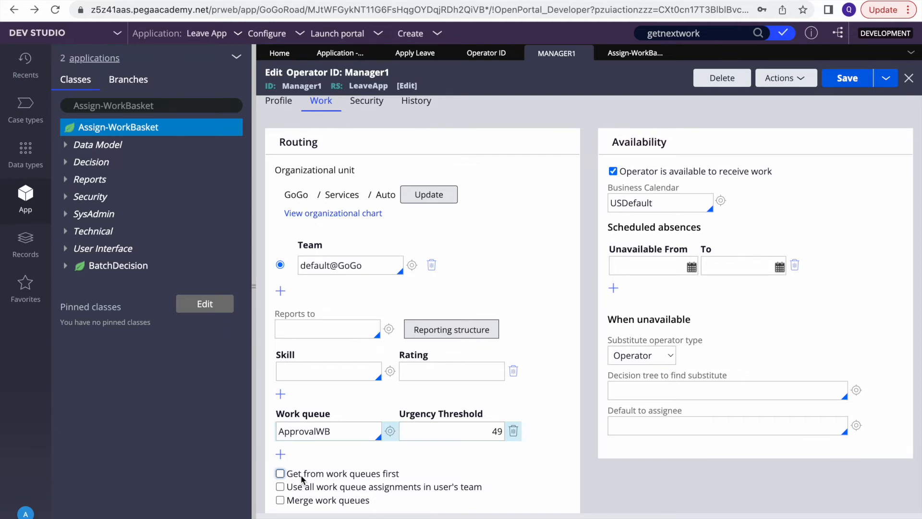
pyautogui.click(300, 474)
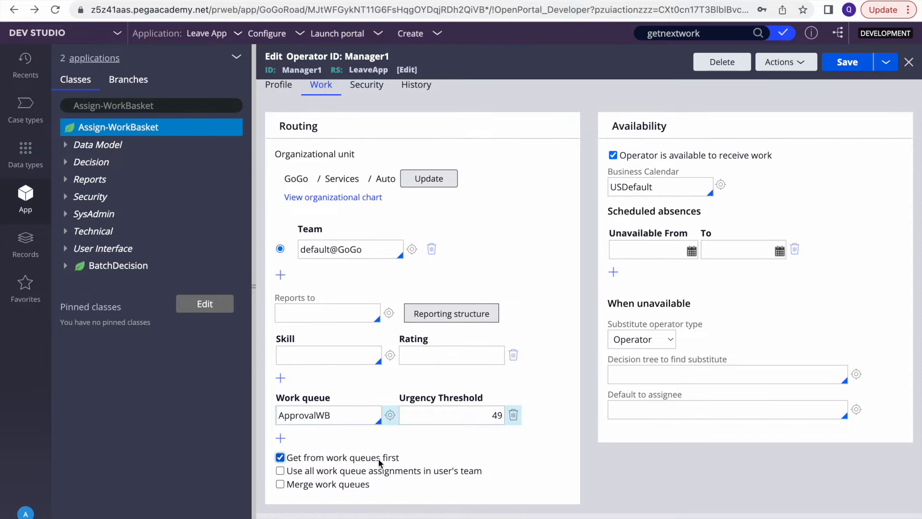
pyautogui.click(839, 66)
pyautogui.click(674, 0)
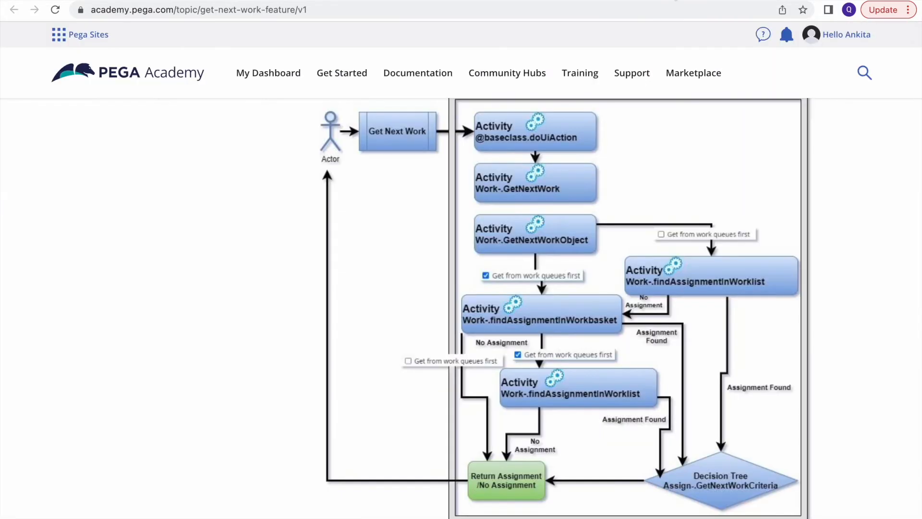
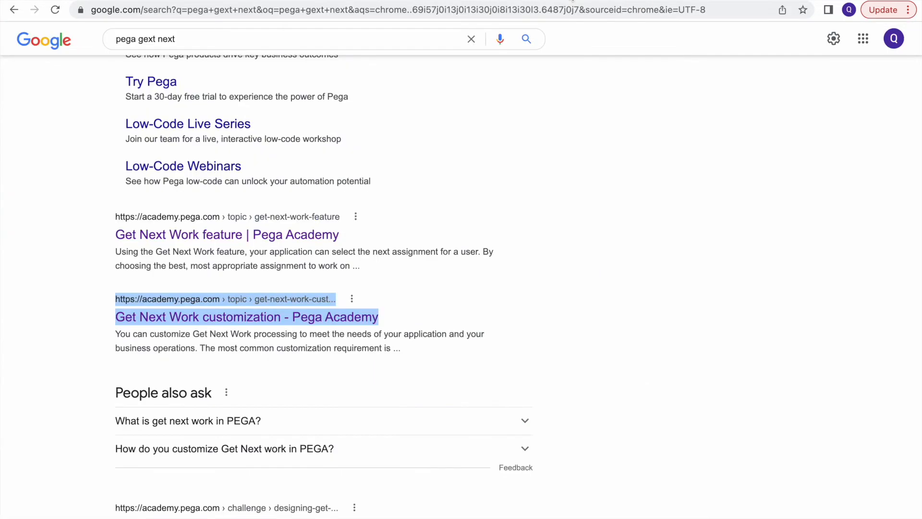
# Leave the Pega Academy Get Next Work article and go back to the Dev Studio tab showing case A-4
pyautogui.click(595, 2)
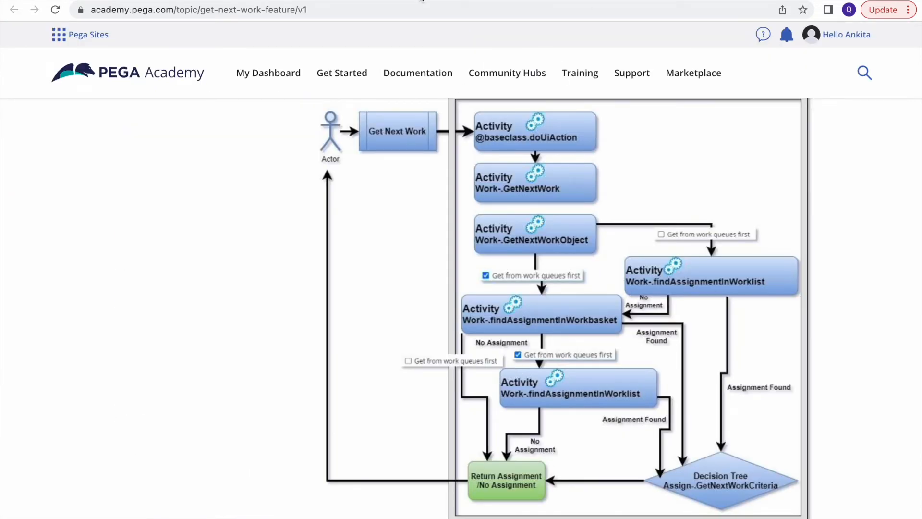
pyautogui.click(350, 2)
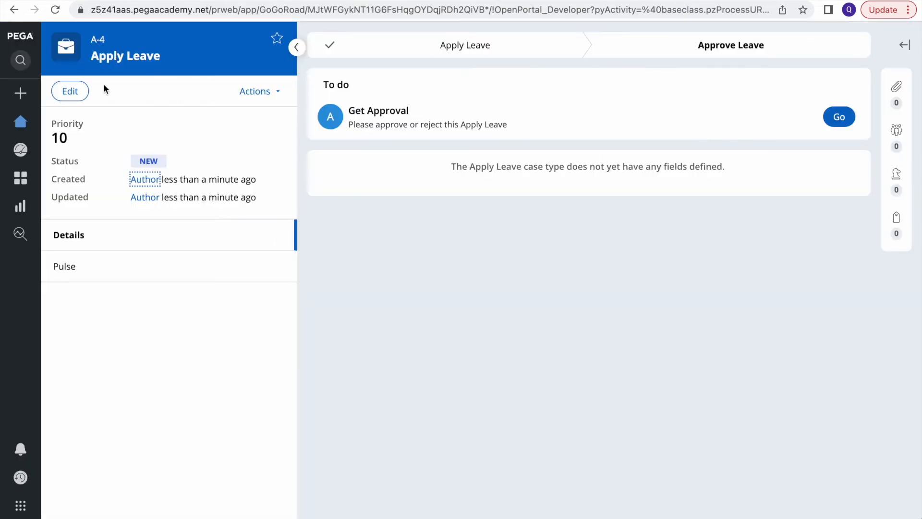
# Create an Apply Leave request for Vacation on June 22, 2022 (case A-5)
pyautogui.click(21, 94)
pyautogui.click(58, 117)
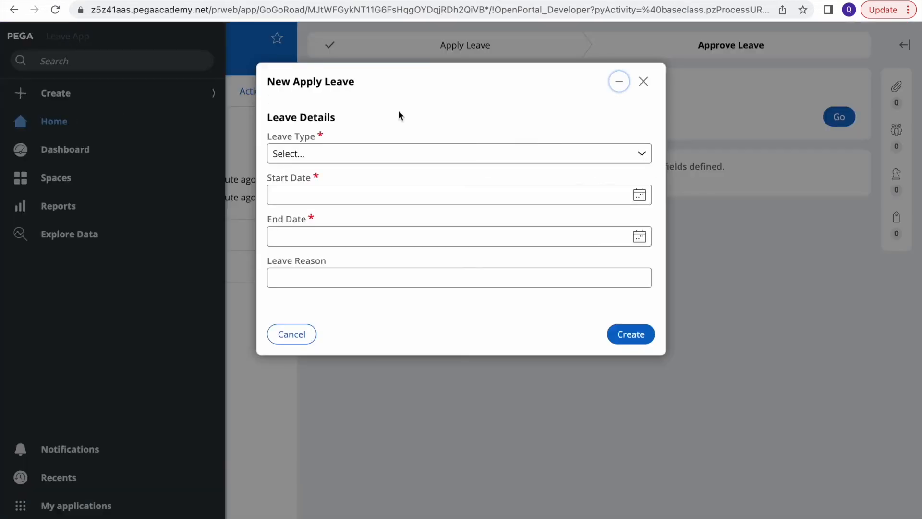
pyautogui.click(646, 153)
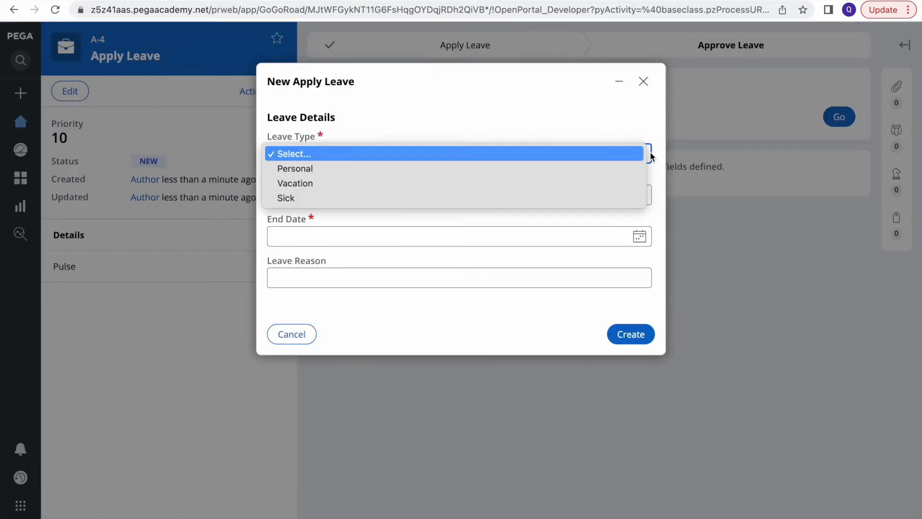
pyautogui.click(354, 183)
pyautogui.click(639, 194)
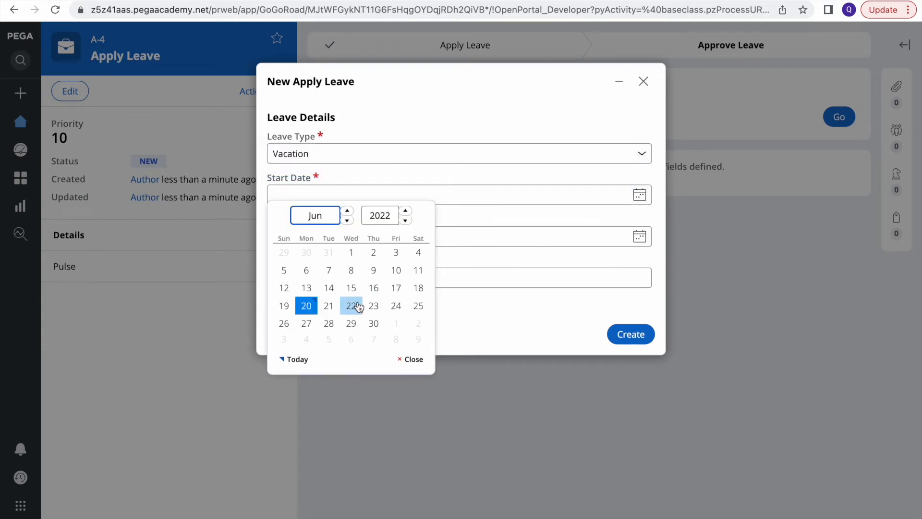
pyautogui.click(351, 307)
pyautogui.click(640, 237)
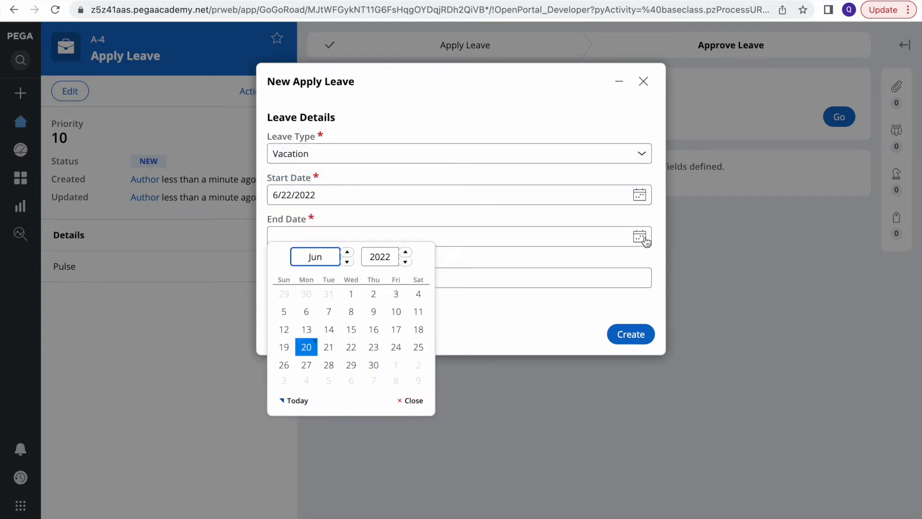
pyautogui.click(351, 348)
pyautogui.click(643, 334)
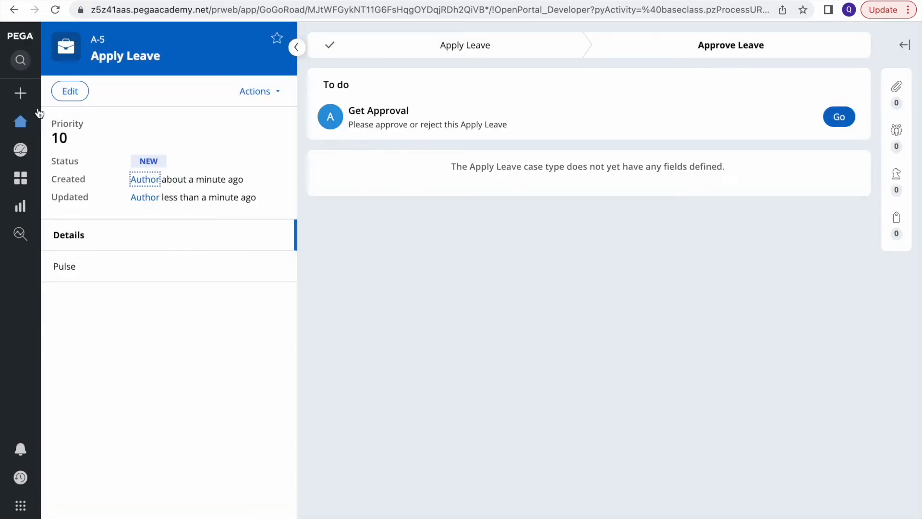
# Create a second Vacation leave request from June 29 to June 30, 2022 (case A-6)
pyautogui.click(20, 93)
pyautogui.click(66, 118)
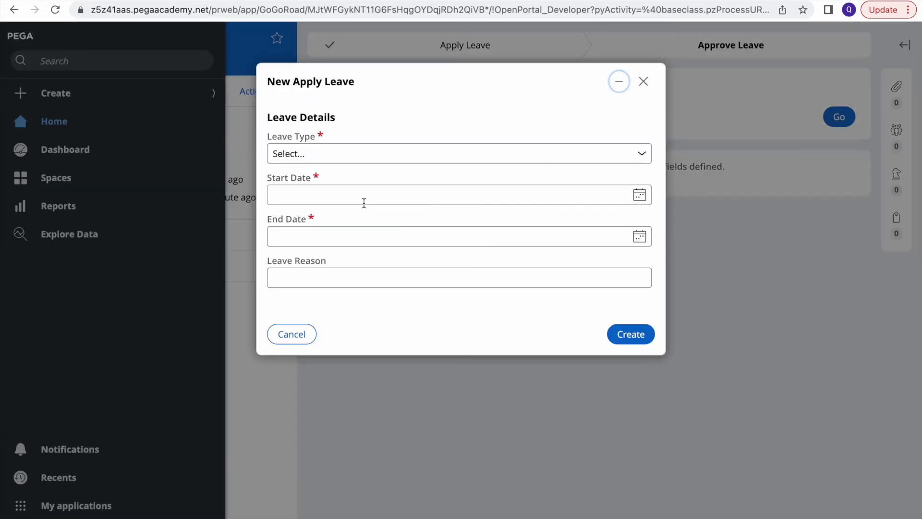
pyautogui.click(638, 155)
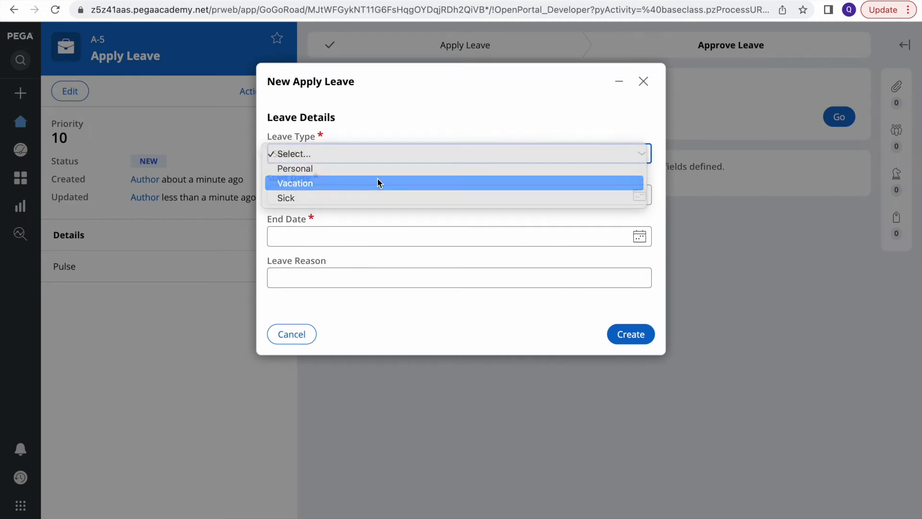
pyautogui.click(377, 182)
pyautogui.click(639, 196)
pyautogui.click(351, 323)
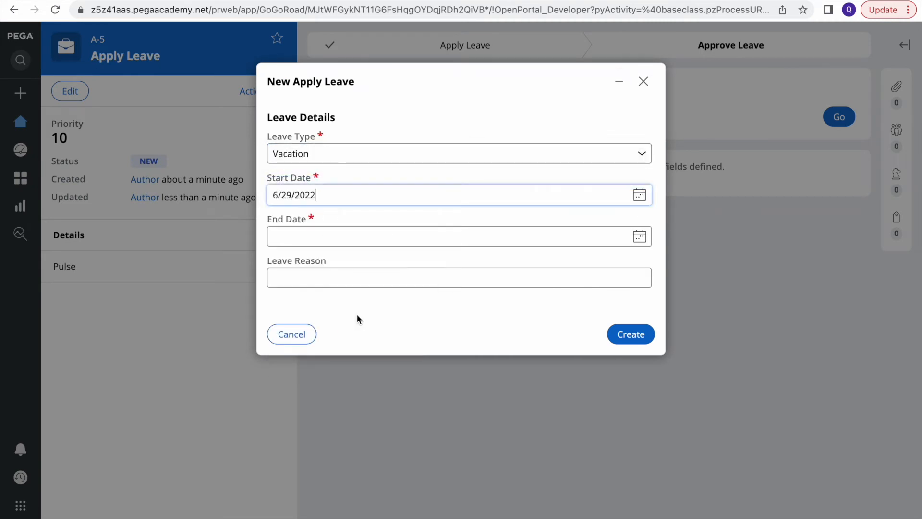
pyautogui.click(639, 237)
pyautogui.click(367, 364)
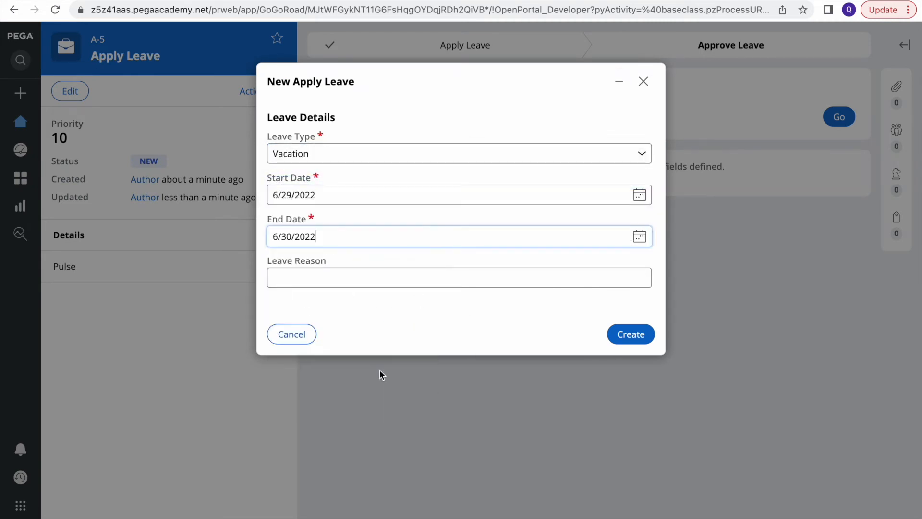
pyautogui.click(633, 335)
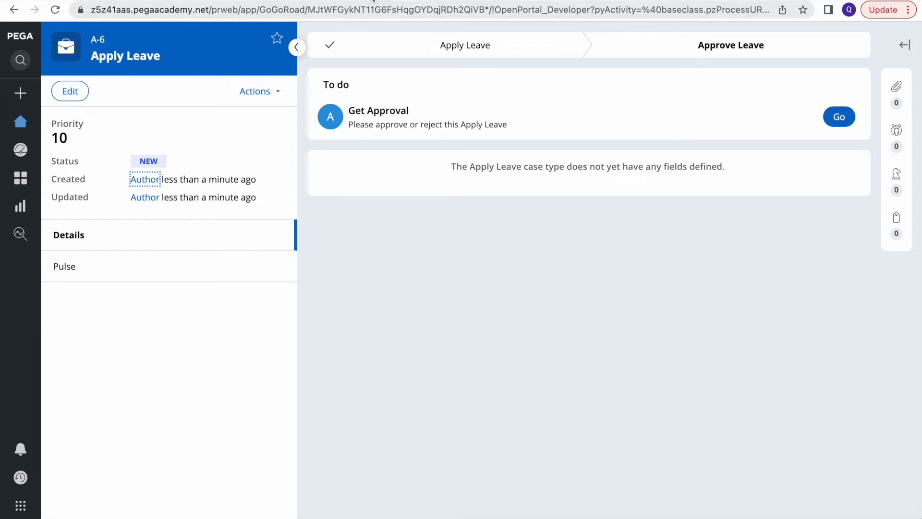
# Check the Assign-WorkBasket instances to confirm both cases wait in ApprovalWB
pyautogui.click(144, 1)
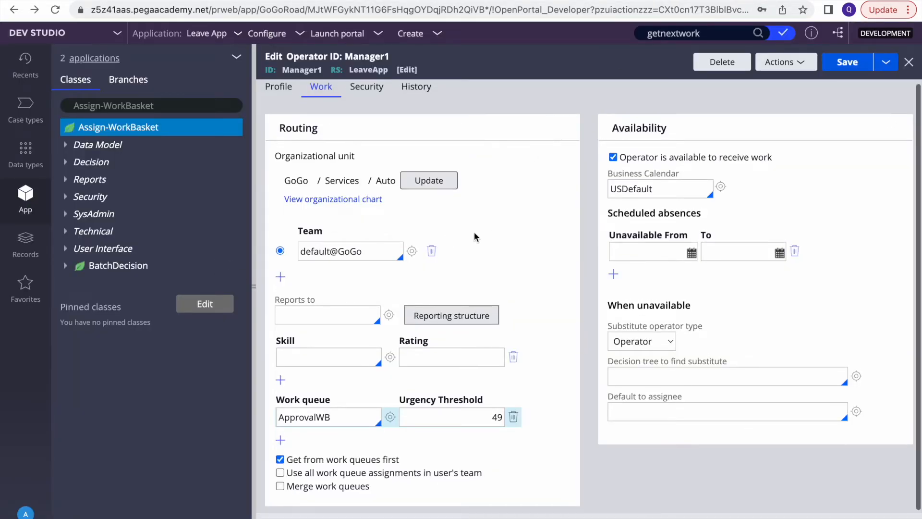
pyautogui.click(132, 128)
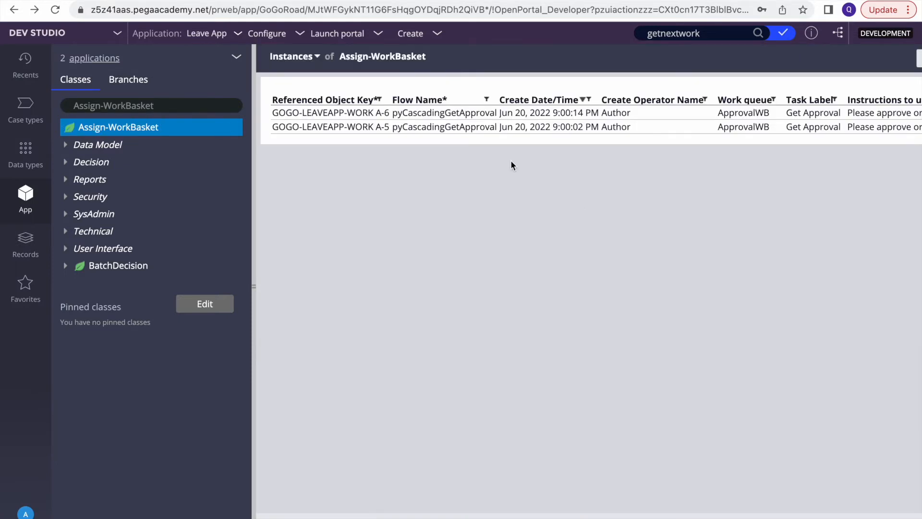
pyautogui.press('F4')
# As the manager, run Get Next from the Leave App home, open the A-4 approval, then return Home
pyautogui.click(554, 515)
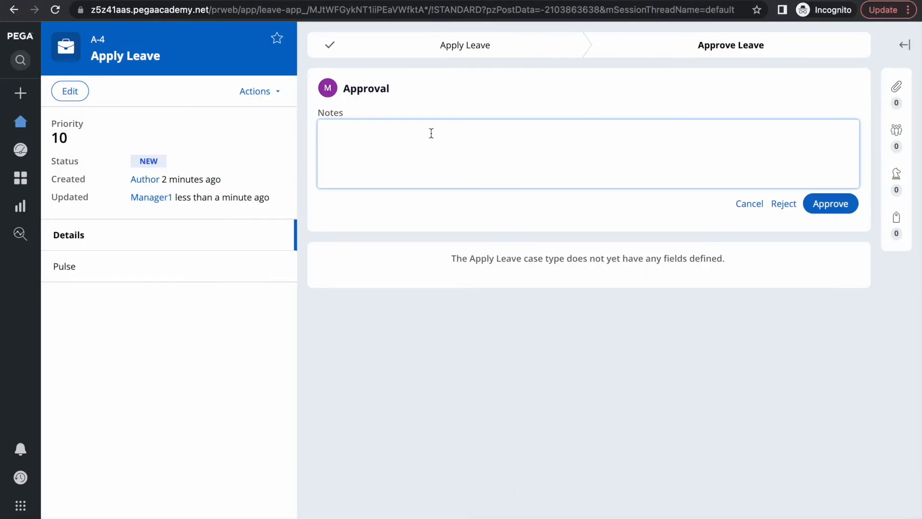
pyautogui.click(28, 120)
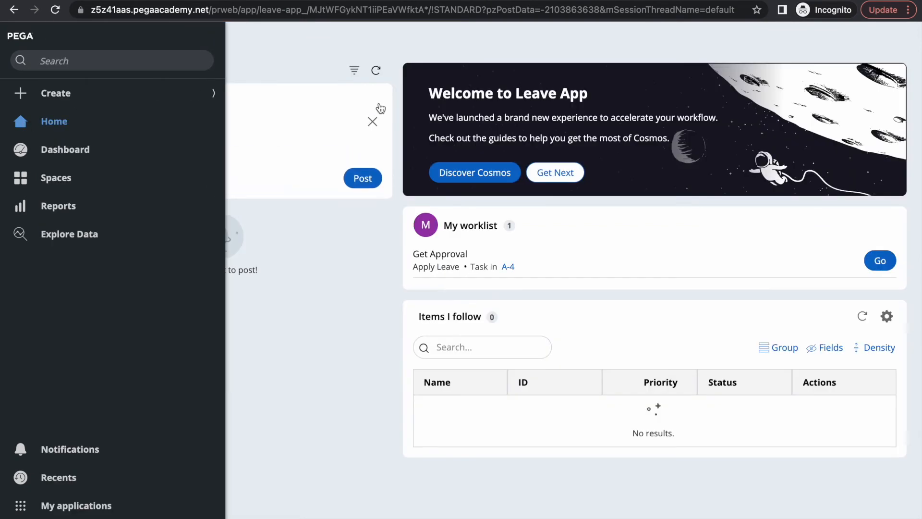
pyautogui.click(540, 177)
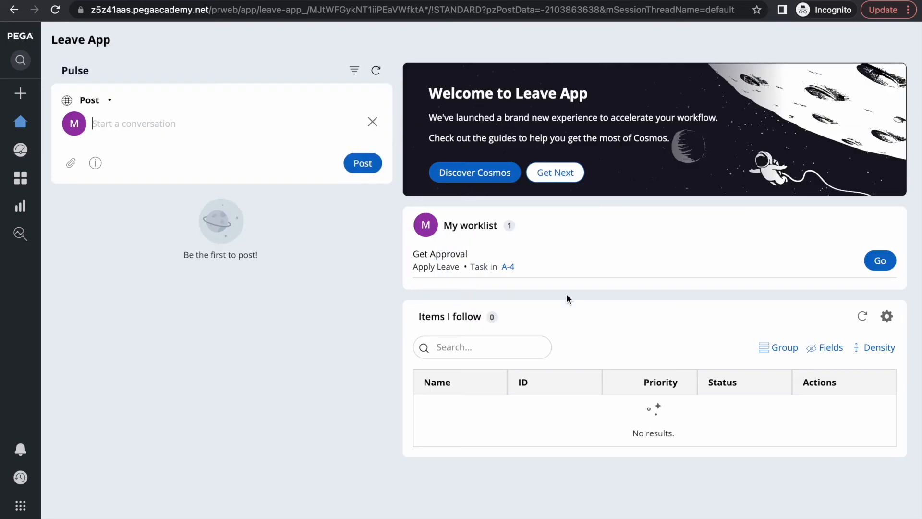
pyautogui.click(879, 260)
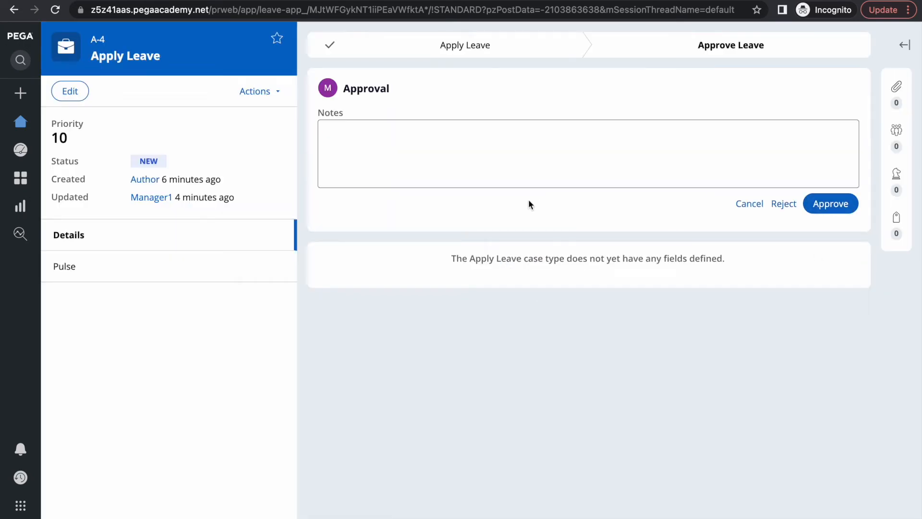
pyautogui.click(20, 121)
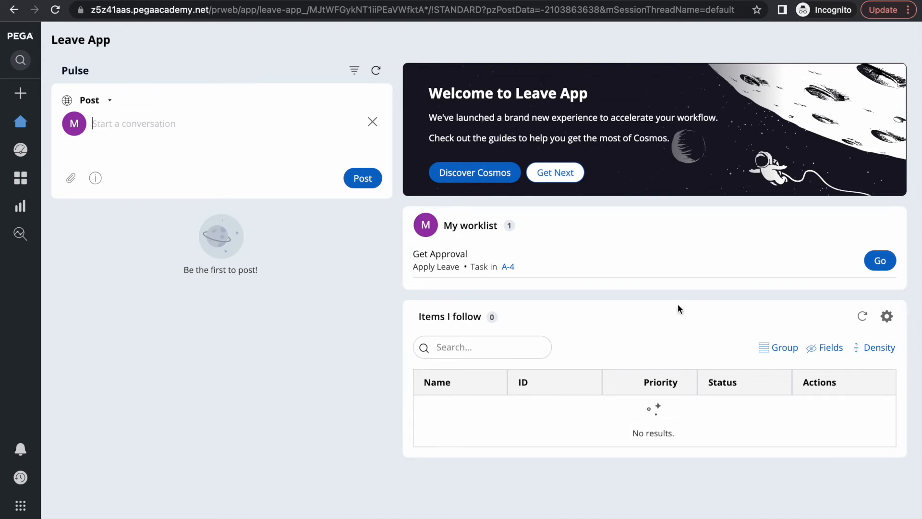
pyautogui.press('F4')
pyautogui.click(554, 513)
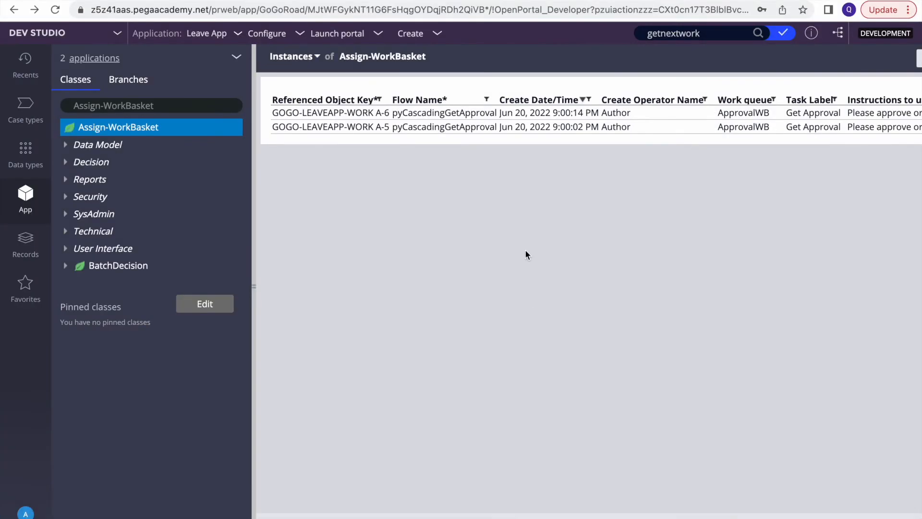
pyautogui.click(485, 53)
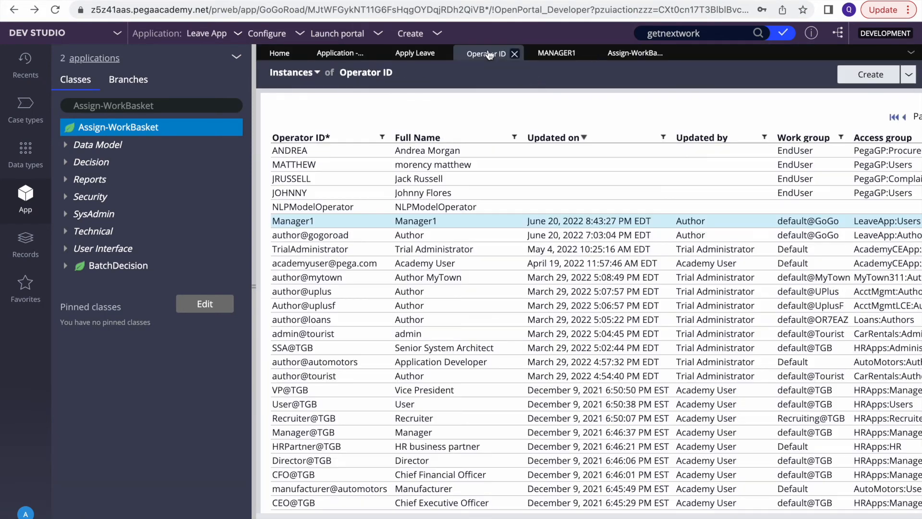
pyautogui.click(571, 53)
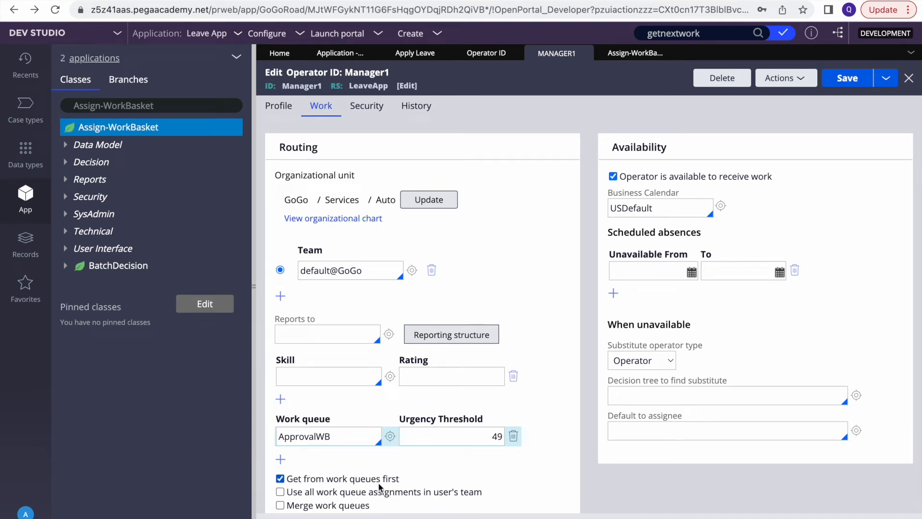
pyautogui.click(635, 55)
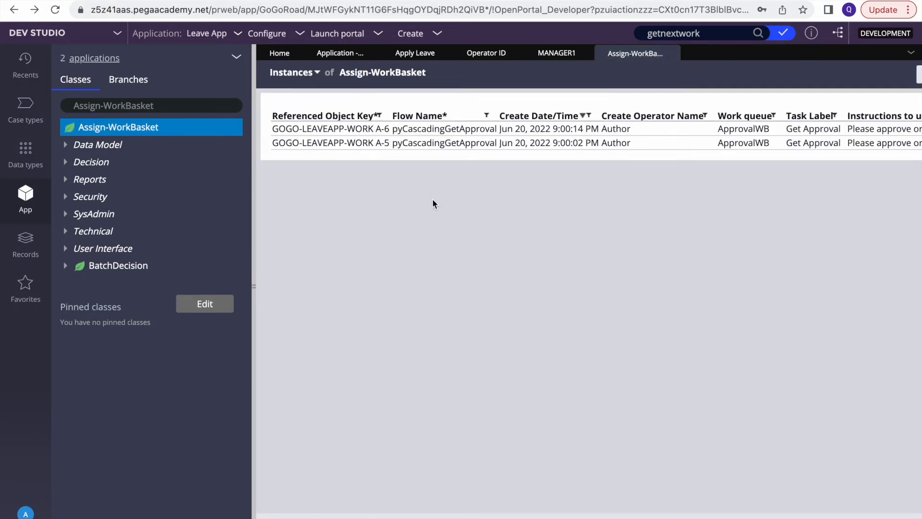
pyautogui.press('F4')
pyautogui.click(554, 513)
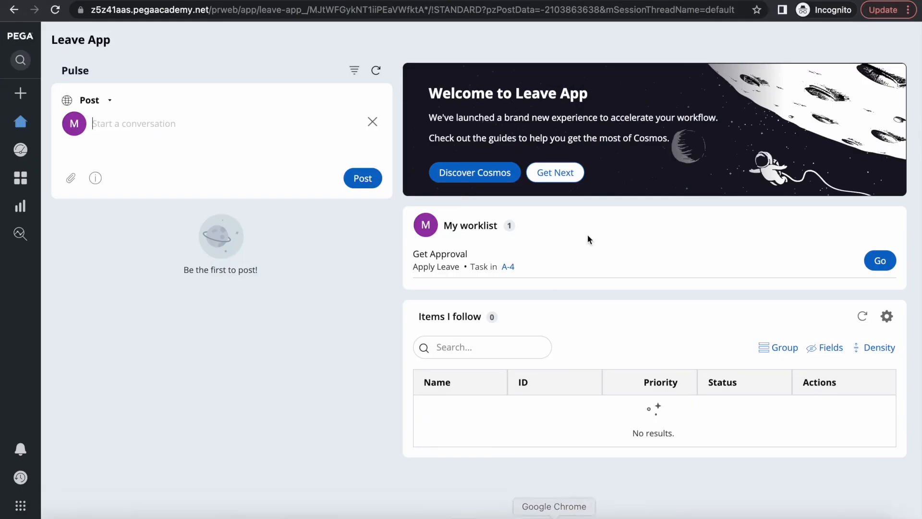
# Try Get Next once more, then log the manager out of the portal
pyautogui.click(563, 173)
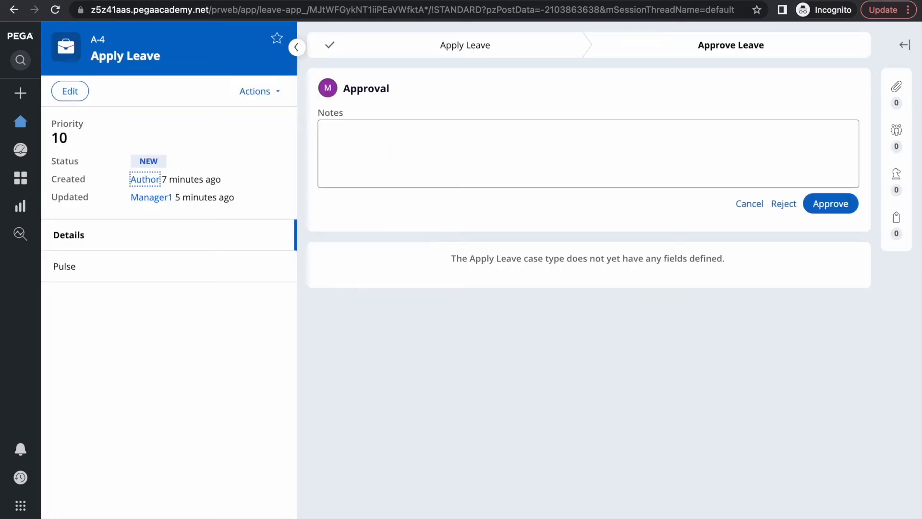
pyautogui.click(20, 505)
pyautogui.click(48, 514)
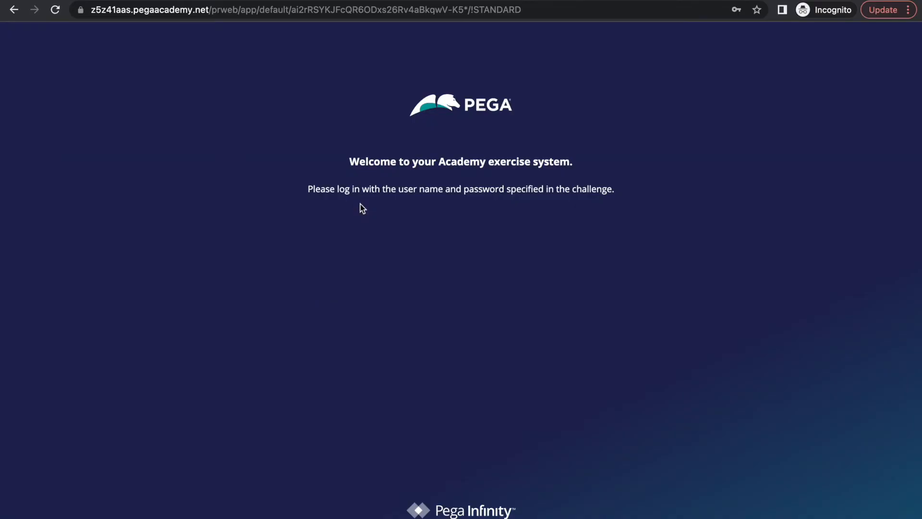
# Sign back in as manager1 with the account password
pyautogui.click(392, 227)
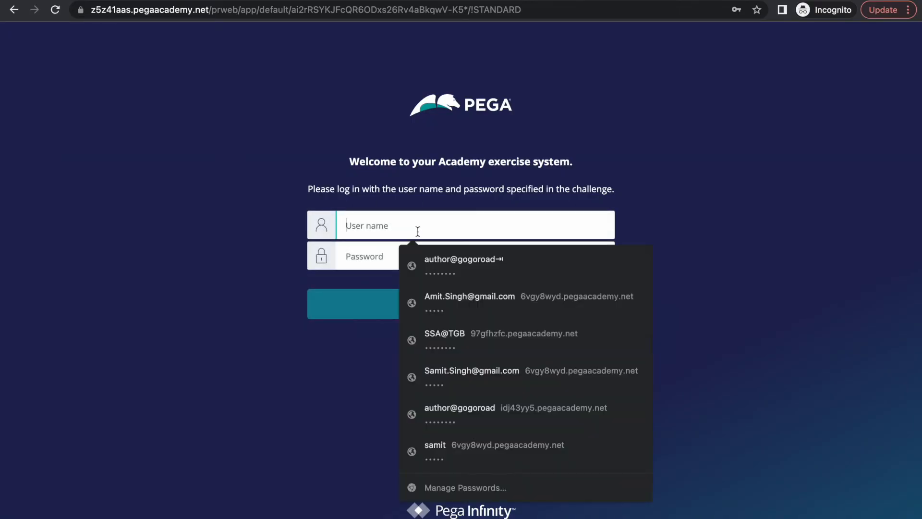
pyautogui.write('manager1')
pyautogui.press('Tab')
pyautogui.write('rules')
pyautogui.press('Return')
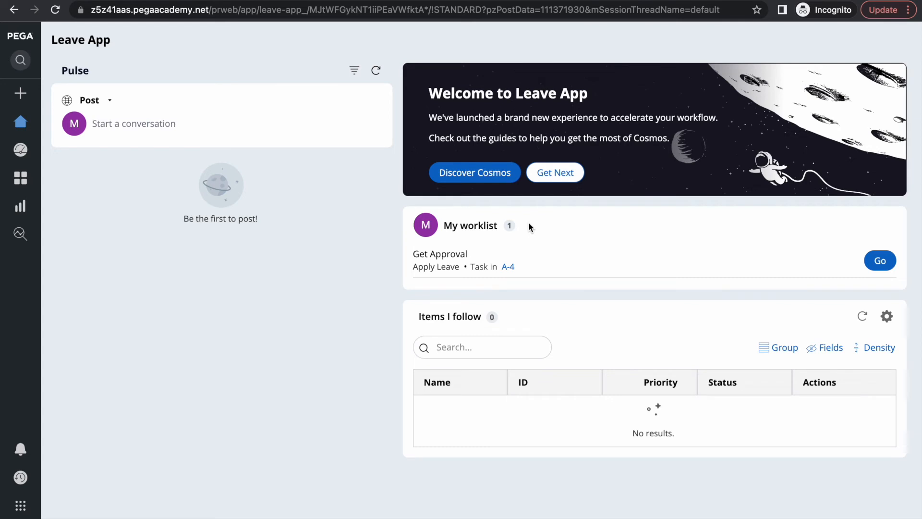
# Use Get Next to pull case A-6, approve it, and return to the Leave App home page
pyautogui.click(555, 173)
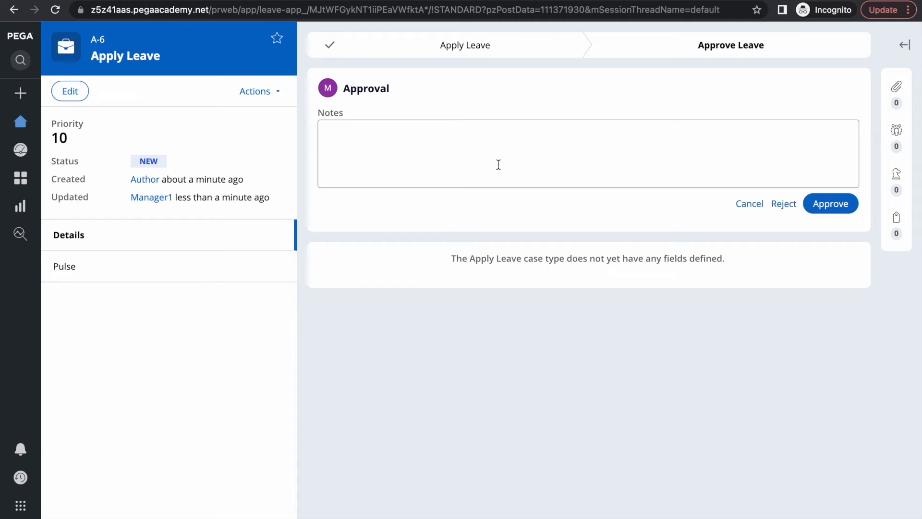
pyautogui.click(836, 206)
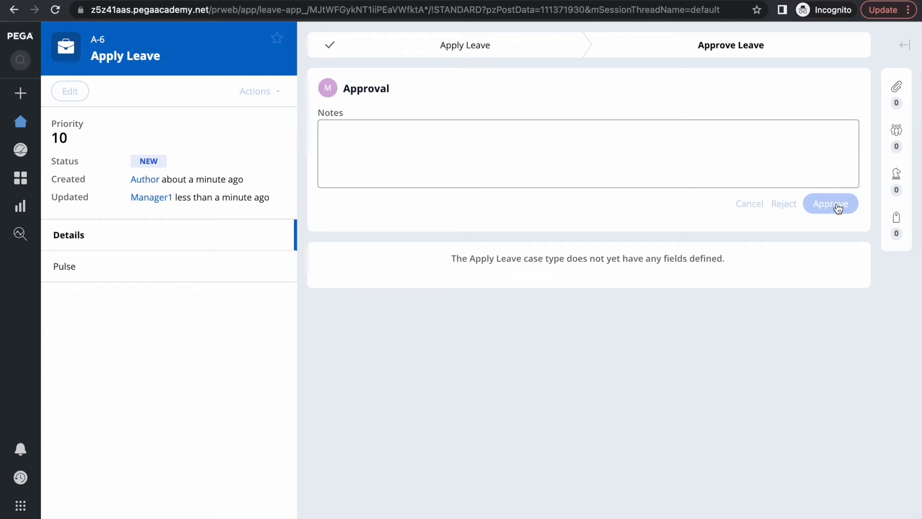
pyautogui.click(20, 130)
pyautogui.press('F4')
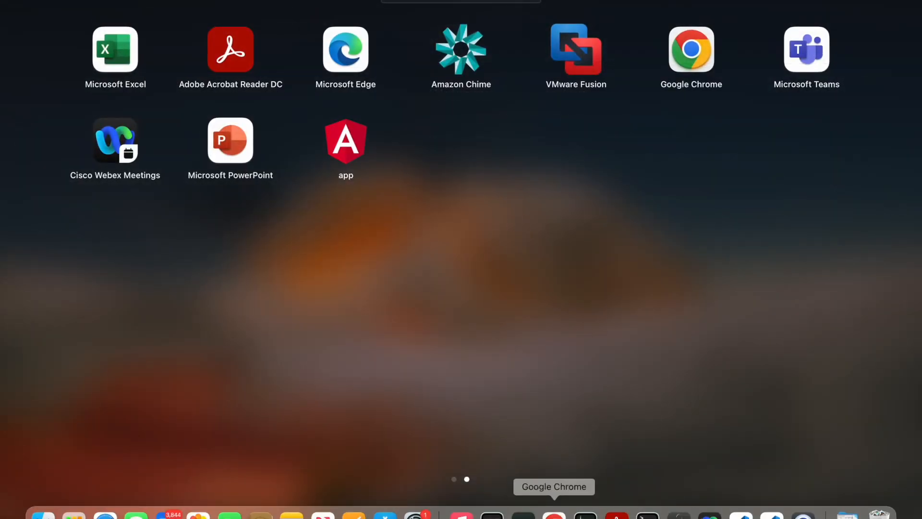
# Glance at the Pega Academy Get Next Work diagram in the Dev Studio browser
pyautogui.click(554, 513)
pyautogui.click(612, 1)
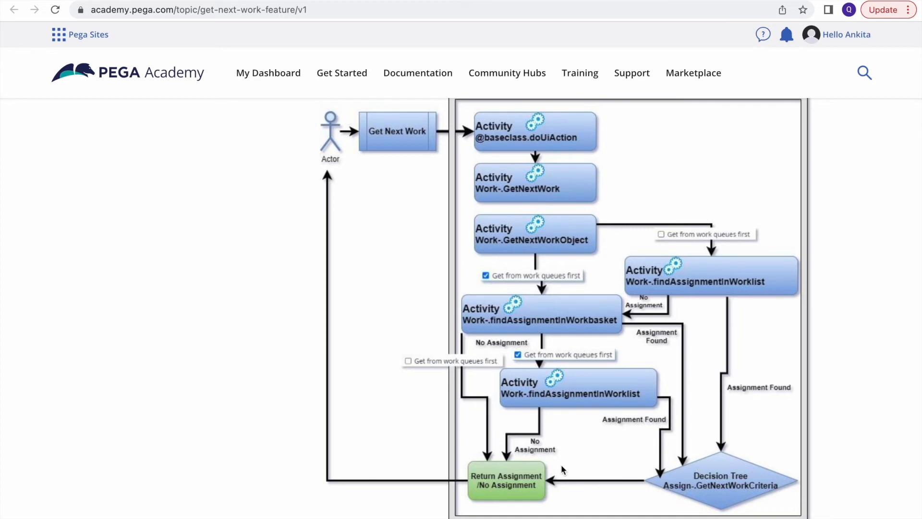
pyautogui.press('F4')
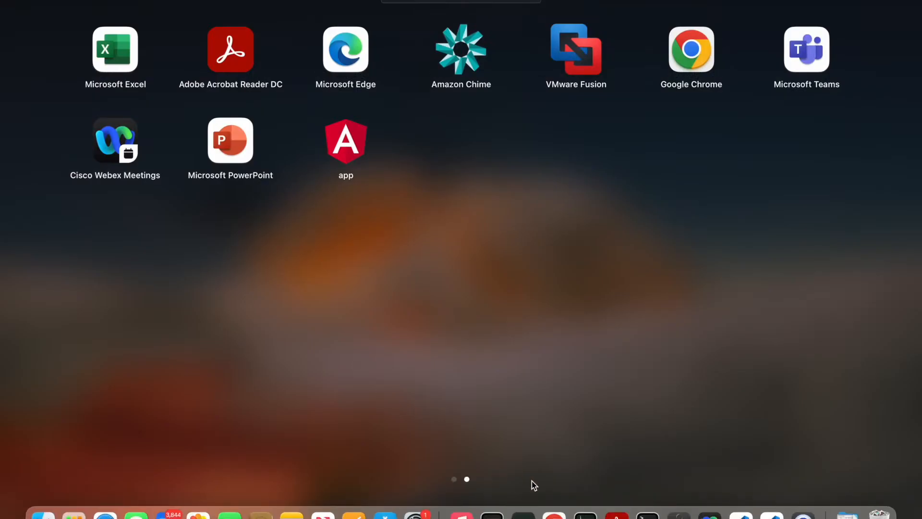
# In the Leave App, use Get Next to pull case A-5 and approve it
pyautogui.click(551, 510)
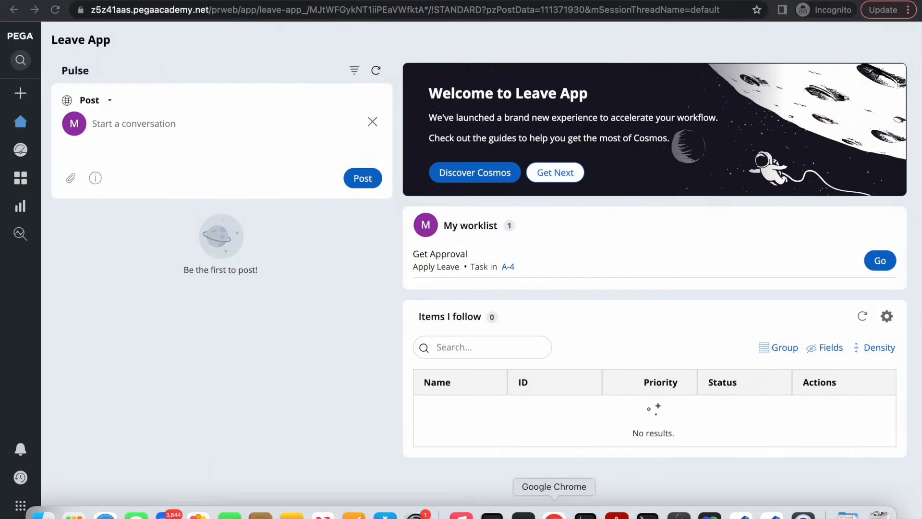
pyautogui.click(556, 174)
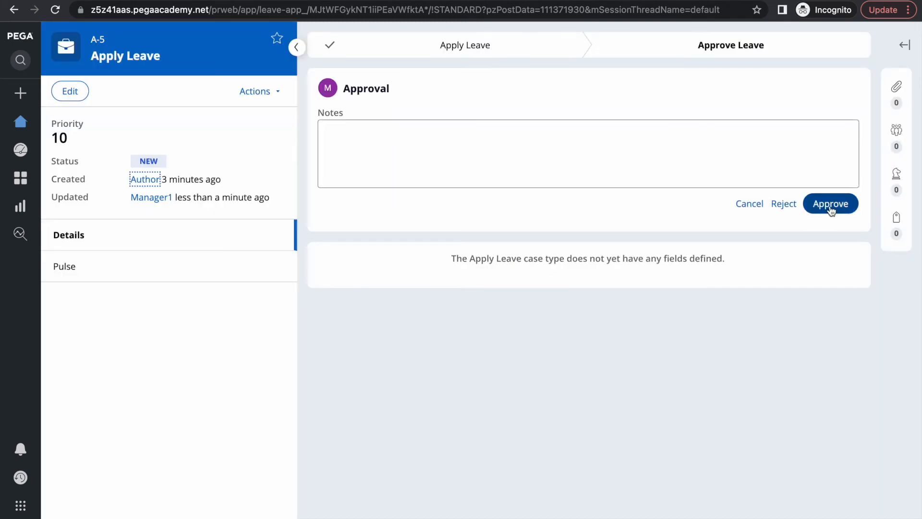
pyautogui.click(830, 209)
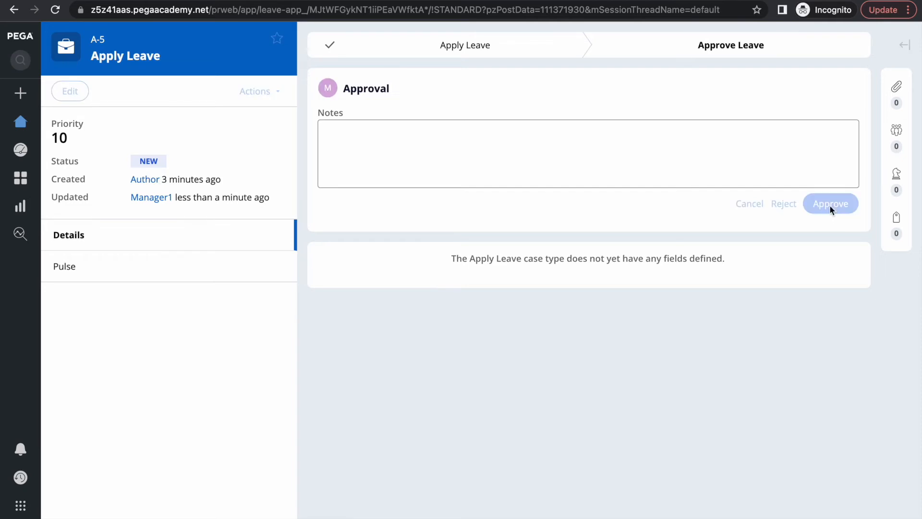
pyautogui.click(21, 121)
pyautogui.press('F4')
pyautogui.click(554, 515)
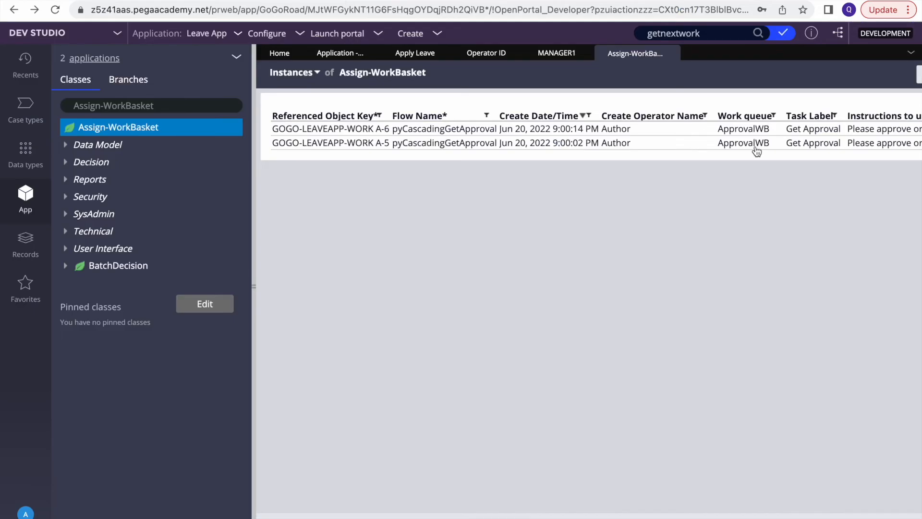
# Refresh the Assign-WorkBasket instance list to confirm ApprovalWB holds no assignments
pyautogui.hscroll(5, 796, 151)
pyautogui.click(861, 75)
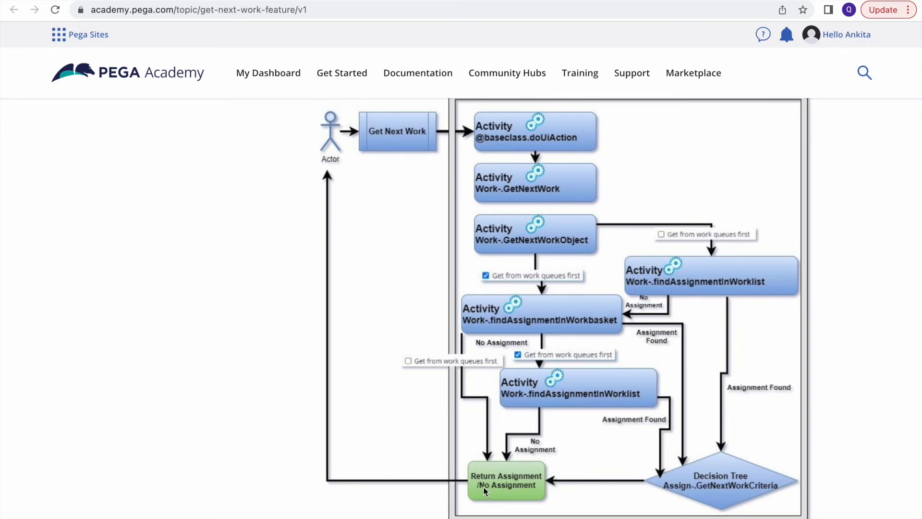
pyautogui.press('F4')
pyautogui.click(554, 513)
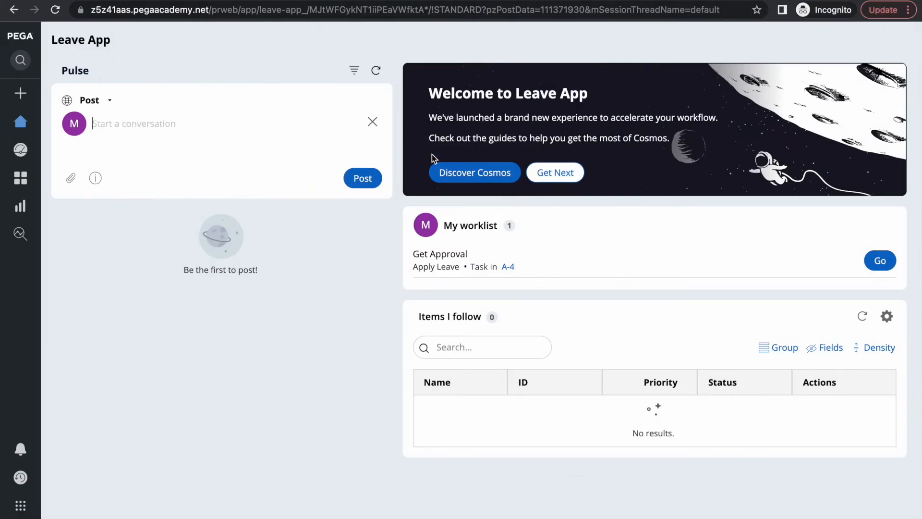
# Pull case A-4 with Get Next, approve it, and return to the home page
pyautogui.click(560, 180)
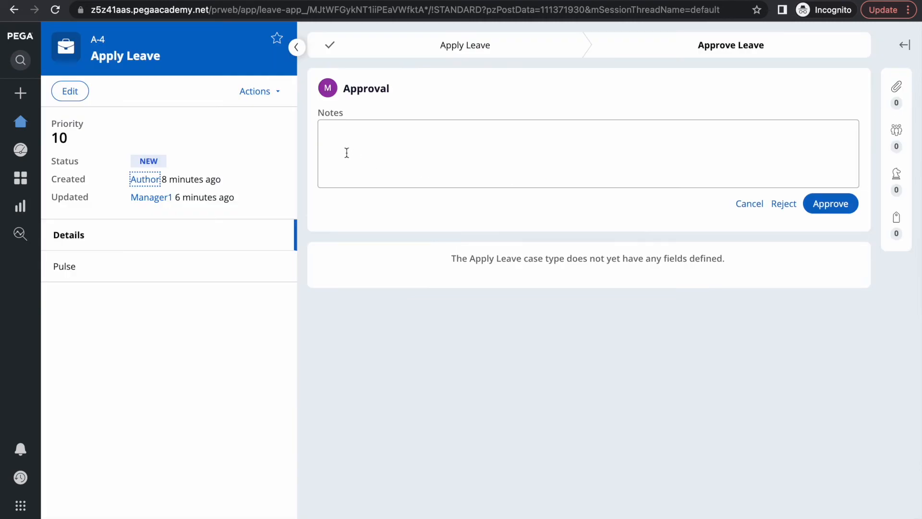
pyautogui.press('F4')
pyautogui.click(555, 513)
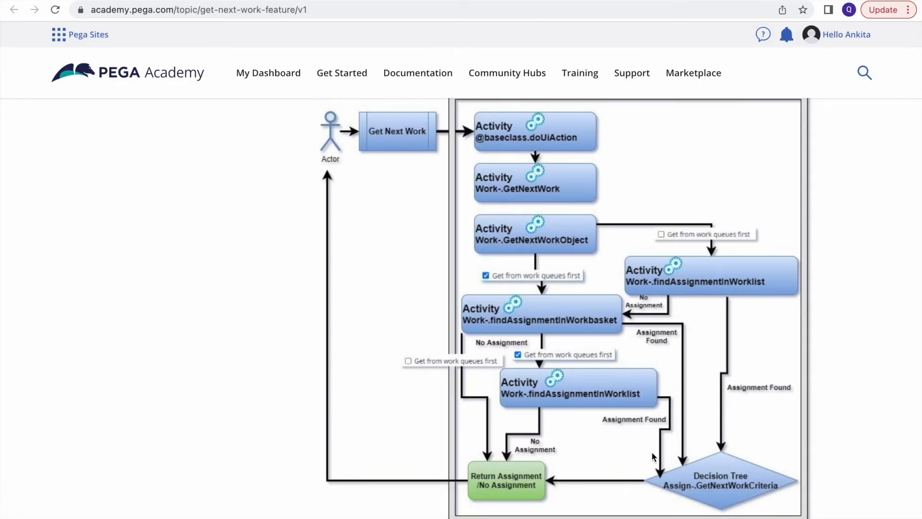
pyautogui.press('F4')
pyautogui.click(554, 513)
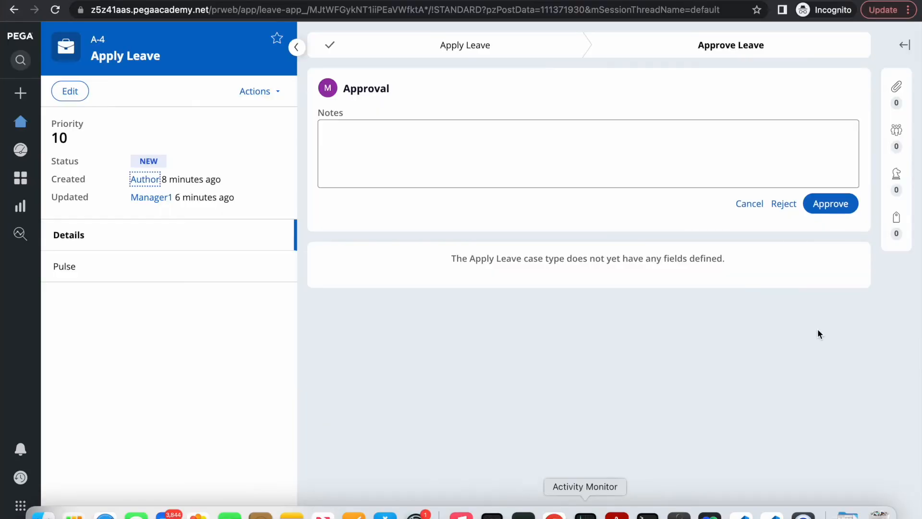
pyautogui.click(833, 203)
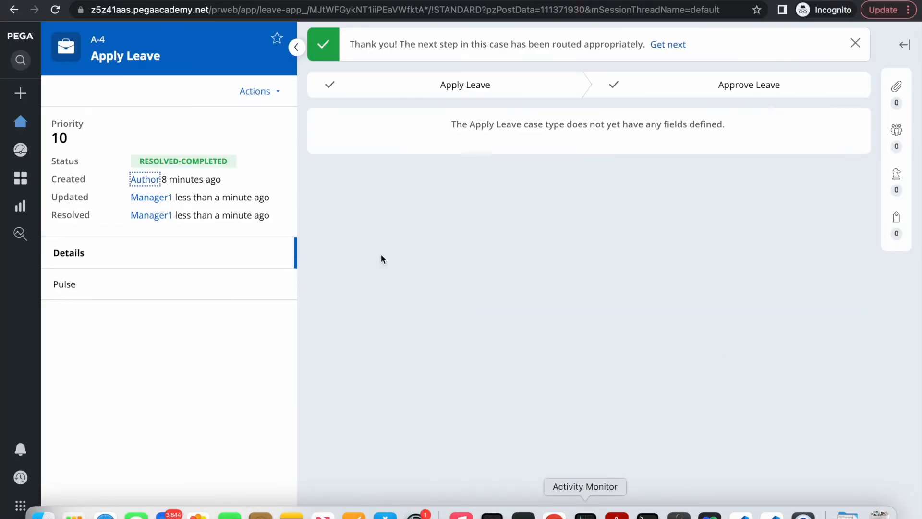
pyautogui.click(20, 122)
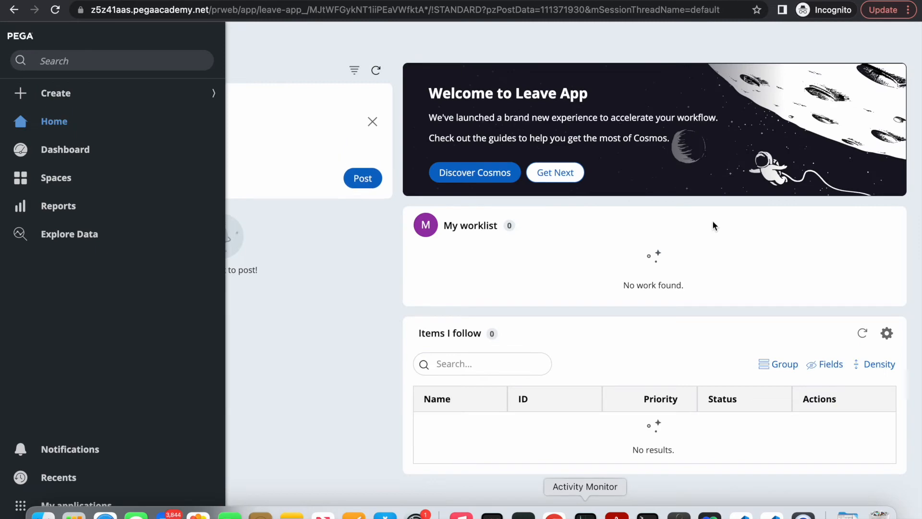
# Confirm Get Next finds no assignments left, then view Manager1's operator work settings
pyautogui.click(539, 178)
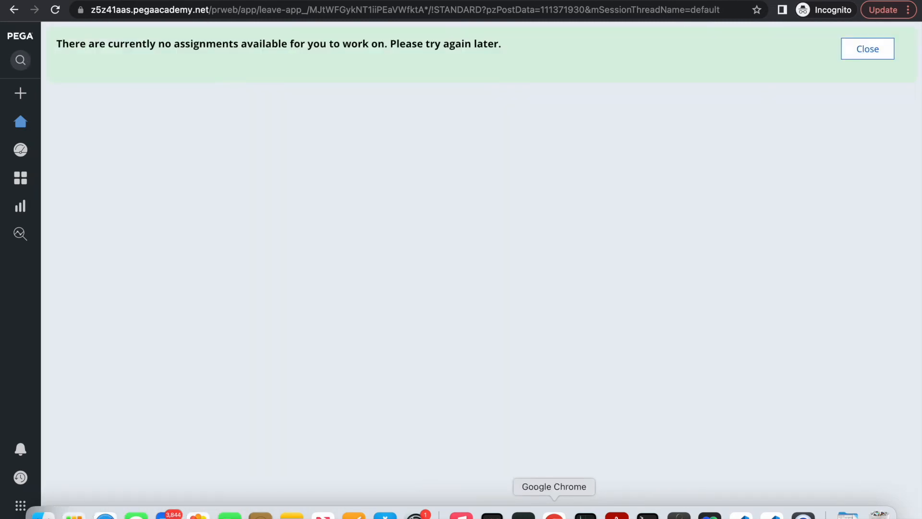
pyautogui.click(554, 516)
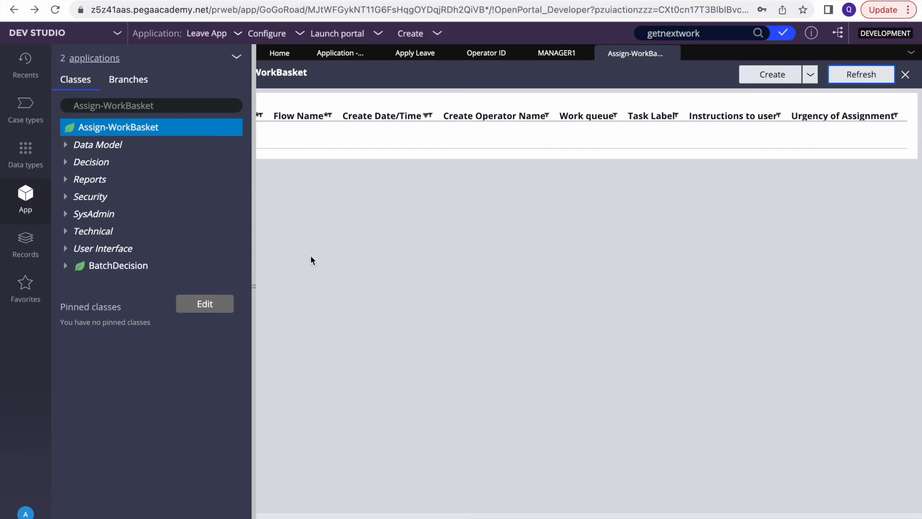
pyautogui.click(492, 52)
pyautogui.click(552, 53)
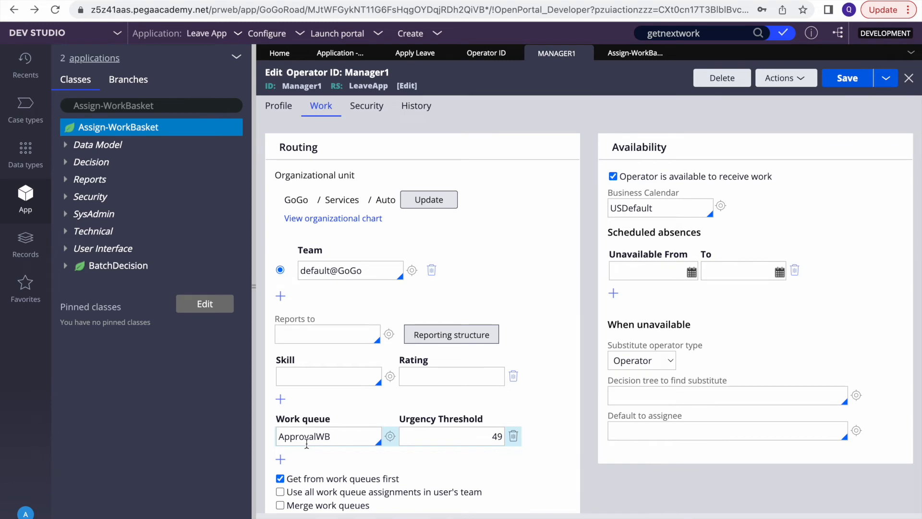
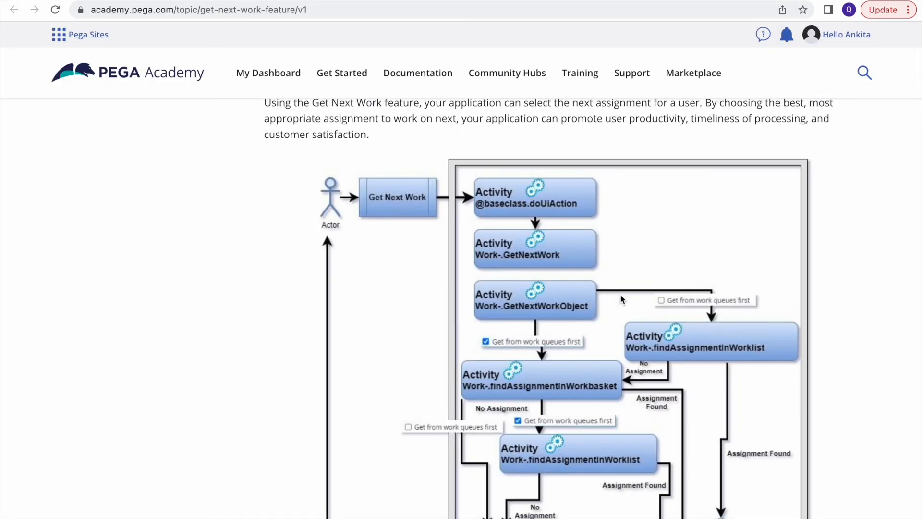
# Scroll Manager1's Work tab down to the ApprovalWB work queue row with urgency threshold 49
pyautogui.scroll(-2, 620, 294)
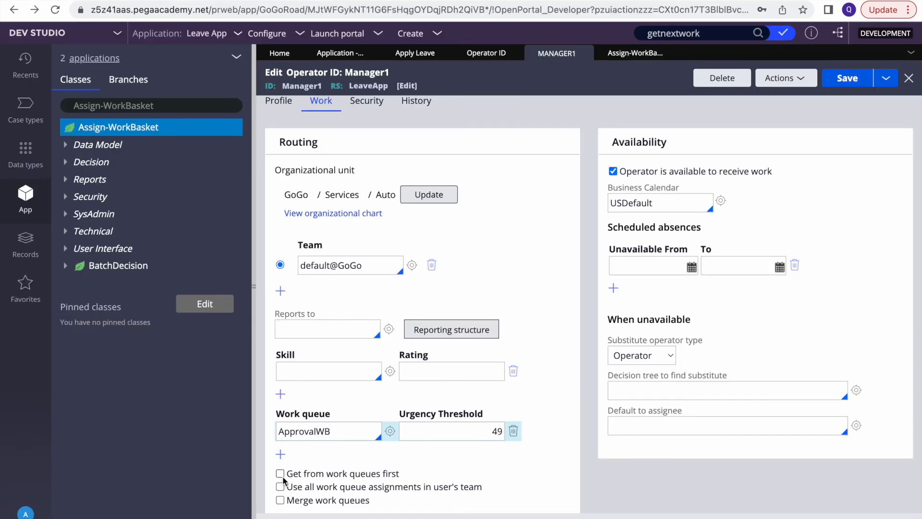
# Toggle team-wide work queue use on and off, keeping Merge work queues, and select team default@GoGo
pyautogui.click(280, 486)
pyautogui.click(280, 487)
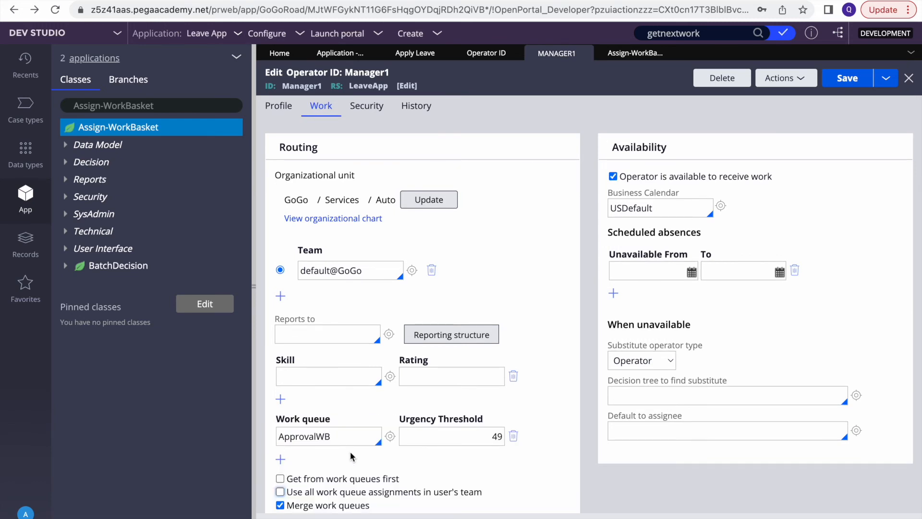
pyautogui.scroll(-1, 353, 458)
pyautogui.click(280, 487)
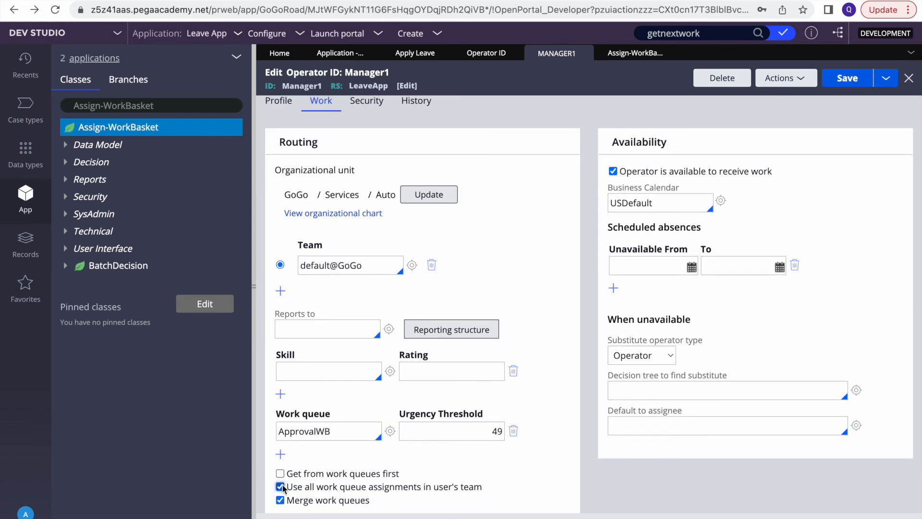
pyautogui.click(280, 431)
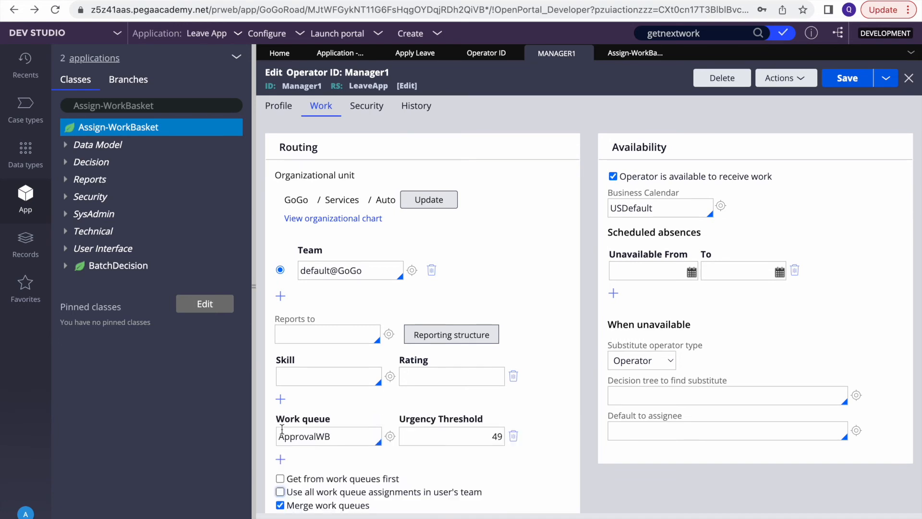
pyautogui.scroll(-1, 331, 438)
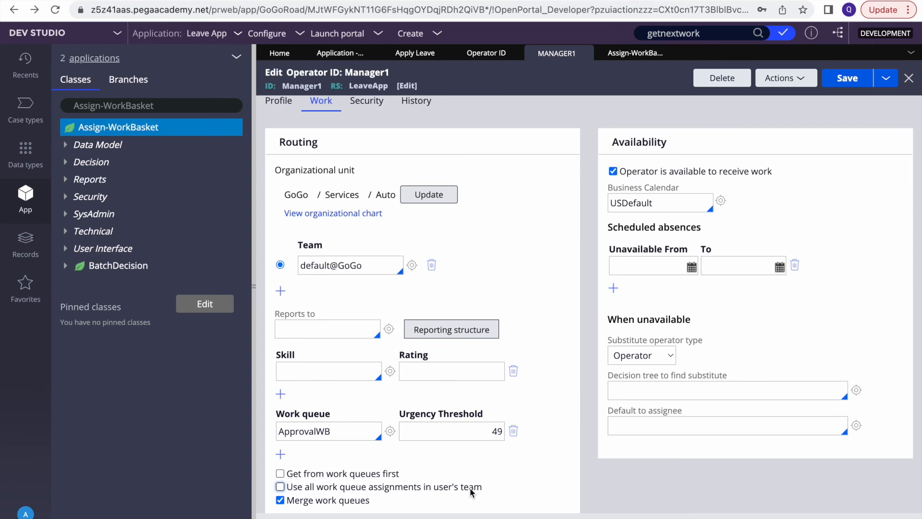
pyautogui.click(312, 268)
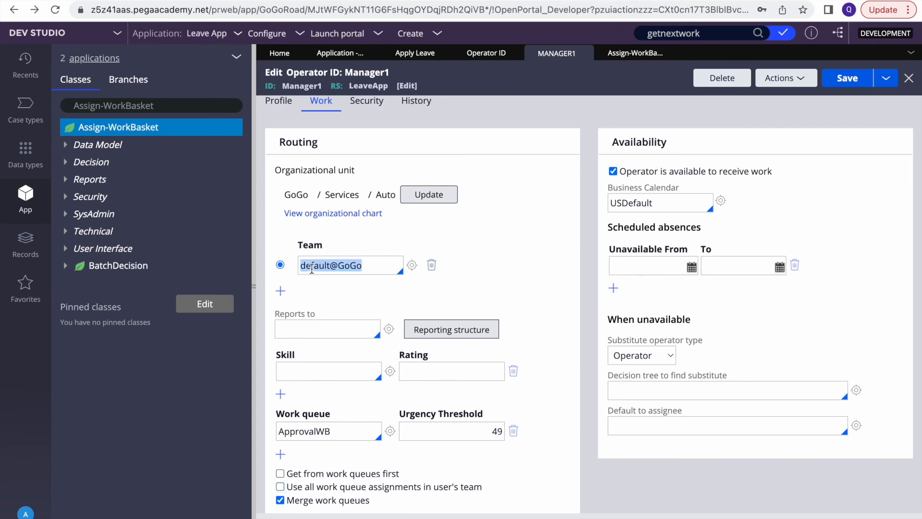
pyautogui.tripleClick(337, 267)
# Open the ApprovalWB work queue record from the Organization work queue list
pyautogui.click(26, 72)
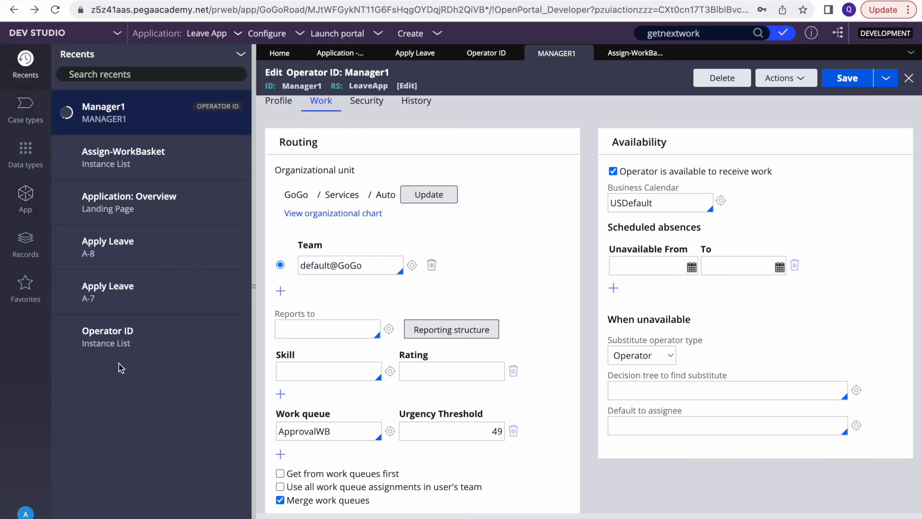
pyautogui.click(122, 161)
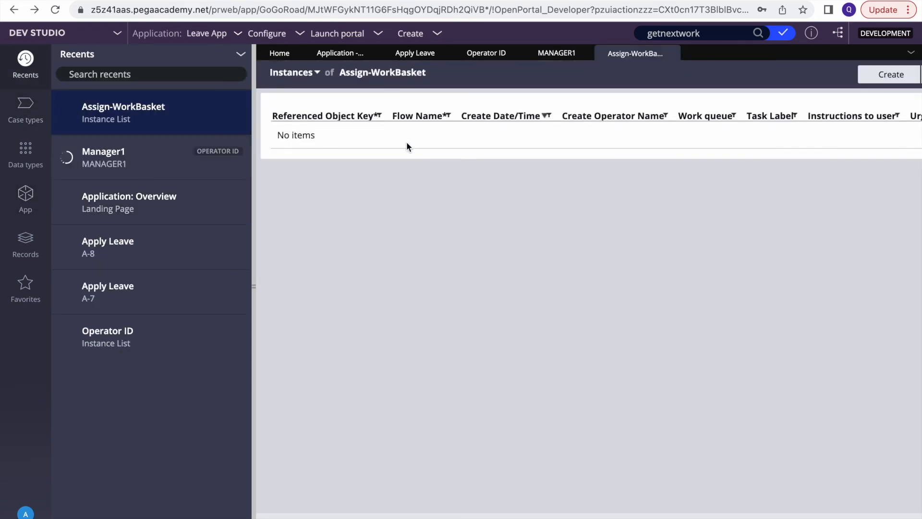
pyautogui.click(25, 240)
pyautogui.click(112, 311)
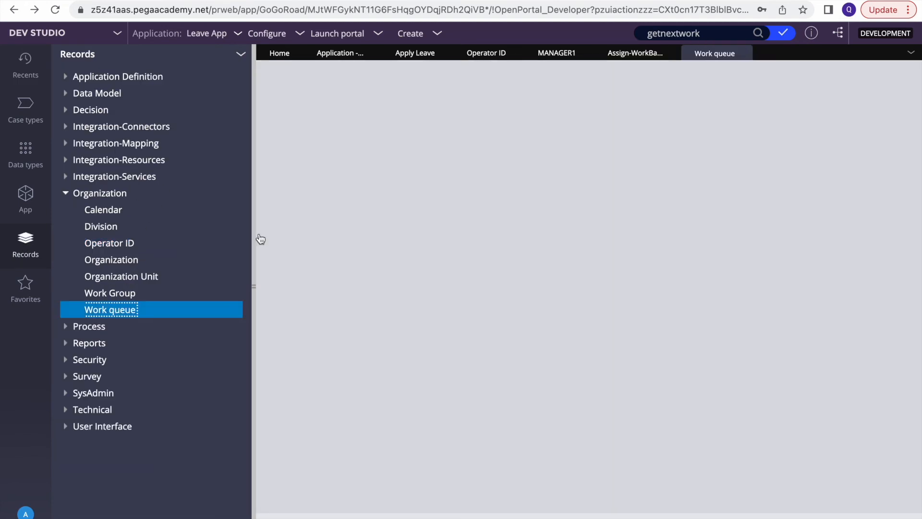
pyautogui.click(407, 166)
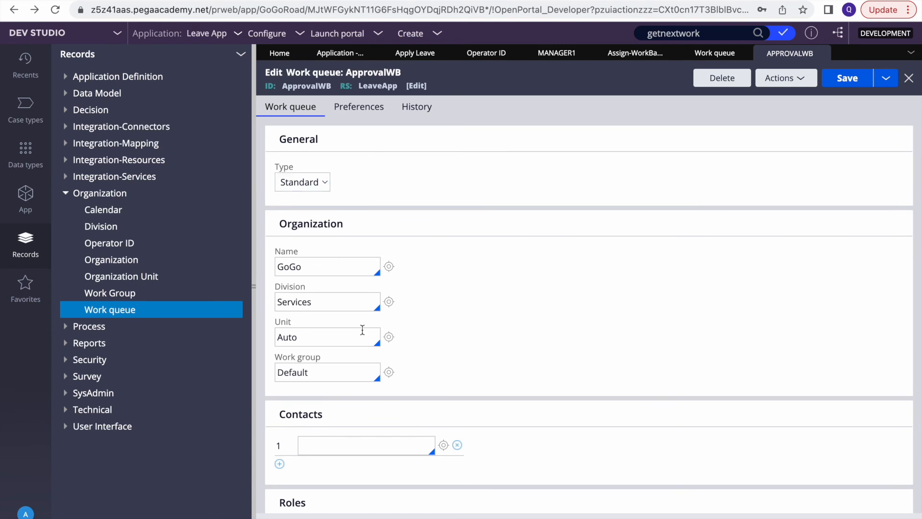
# Replace ApprovalWB's work group Default with default@GoGo and close the record
pyautogui.scroll(-2, 384, 393)
pyautogui.doubleClick(330, 323)
pyautogui.press('BackSpace')
pyautogui.press('Down')
pyautogui.press('Down')
pyautogui.press('Down')
pyautogui.press('Down')
pyautogui.press('Down')
pyautogui.press('Down')
pyautogui.press('Down')
pyautogui.press('Down')
pyautogui.press('Down')
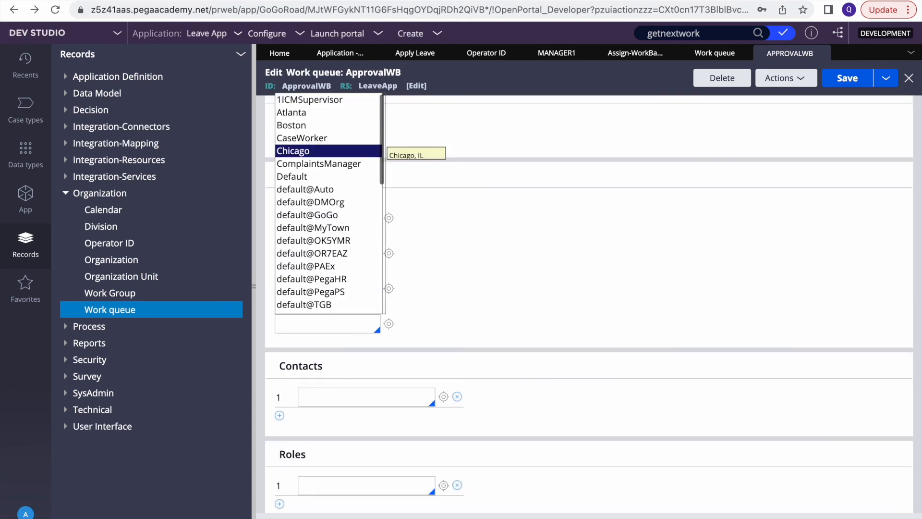
pyautogui.press('Return')
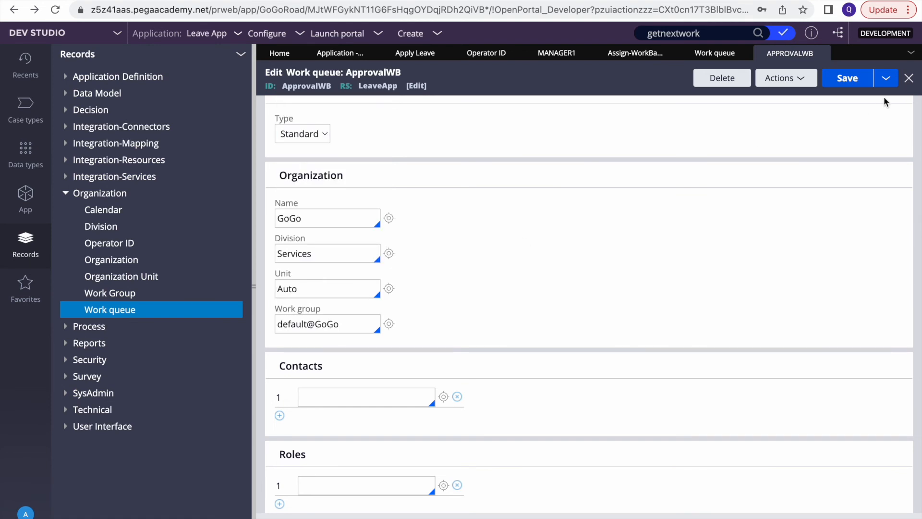
pyautogui.doubleClick(330, 323)
pyautogui.doubleClick(324, 329)
pyautogui.tripleClick(291, 325)
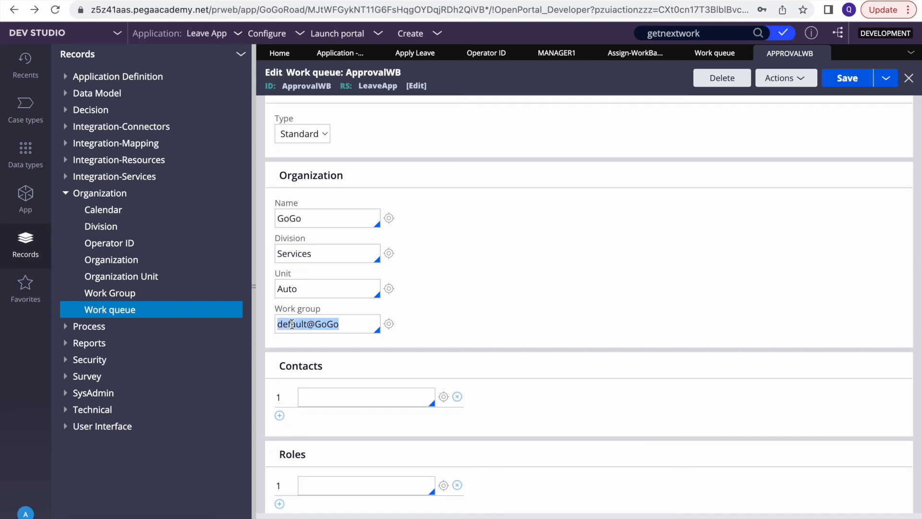
pyautogui.click(822, 55)
# Back on Manager1's record, check 'Use all work queue assignments in user's team'
pyautogui.click(634, 53)
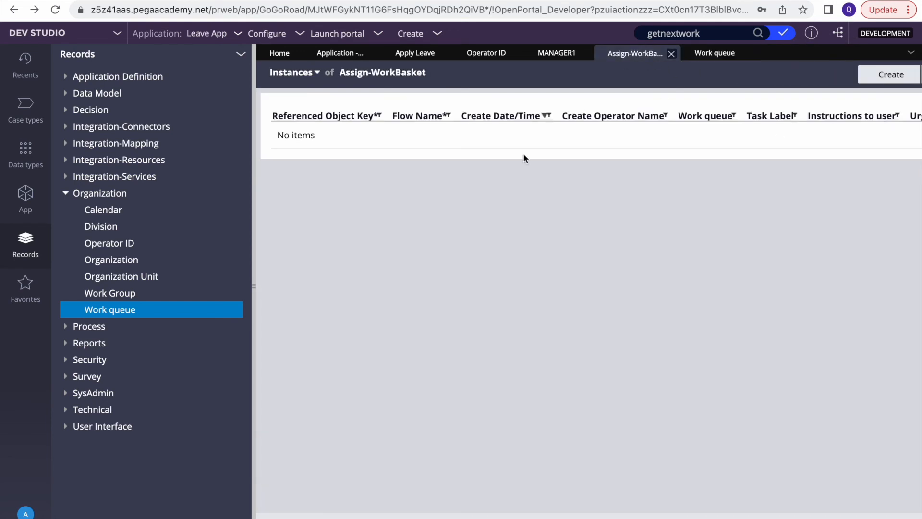
pyautogui.click(557, 53)
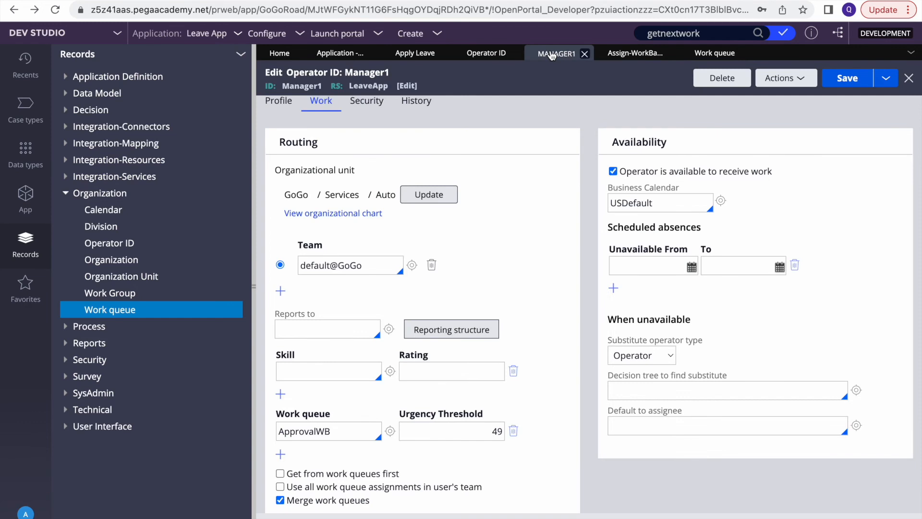
pyautogui.click(279, 486)
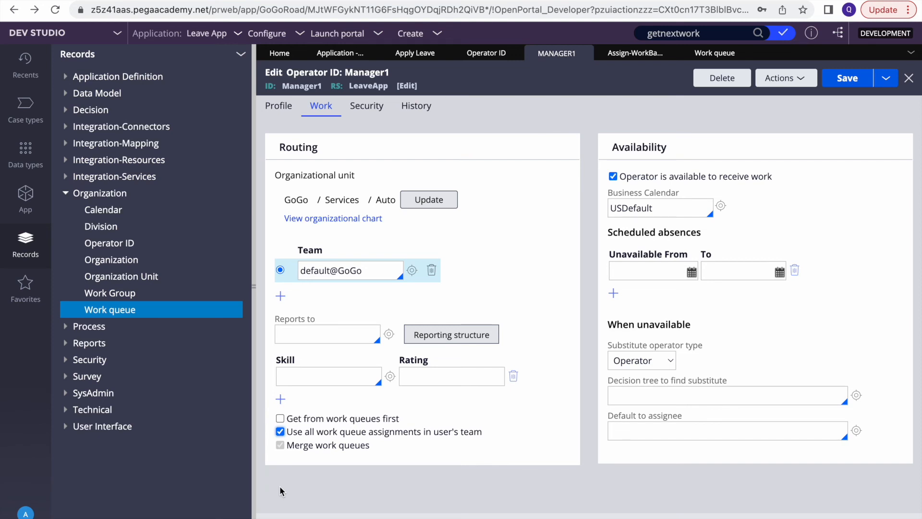
# Add a skill row, turn team-wide queues off, and add AccountApprovals in two new work queue rows
pyautogui.click(280, 398)
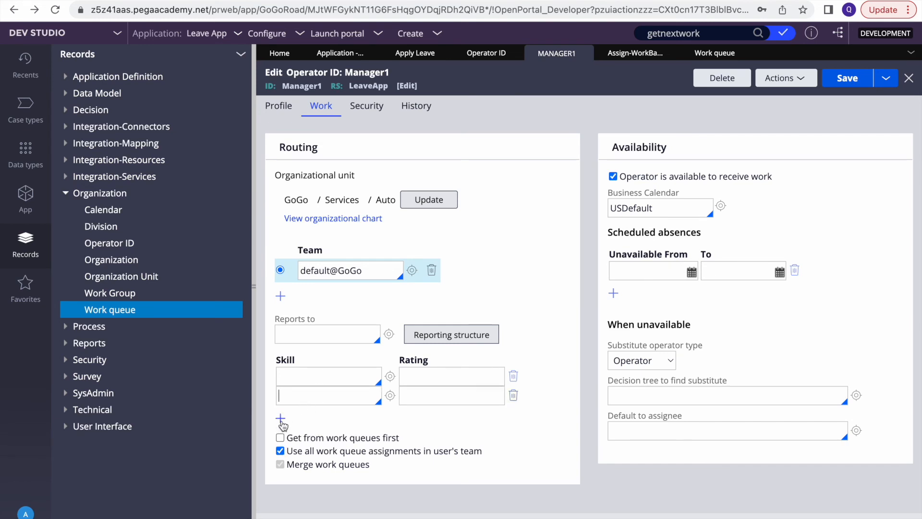
pyautogui.click(280, 451)
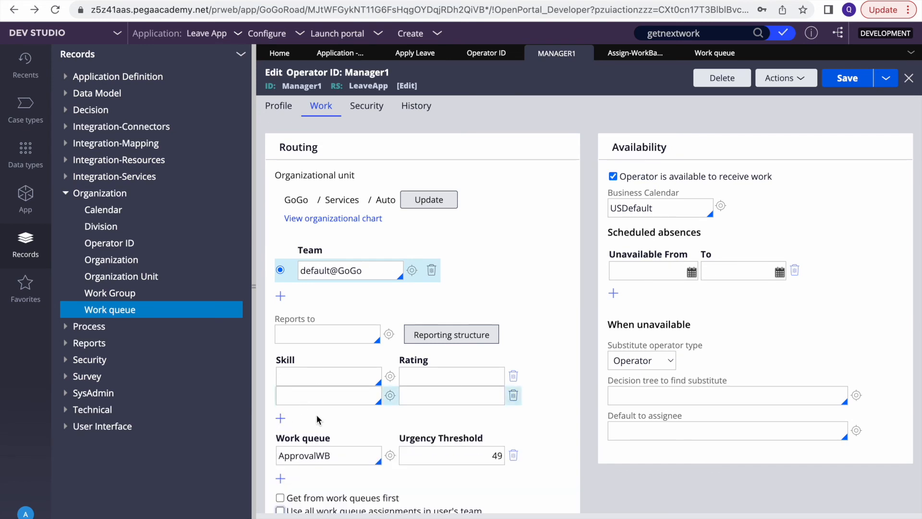
pyautogui.click(281, 478)
pyautogui.scroll(-1, 342, 432)
pyautogui.click(324, 438)
pyautogui.press('Down')
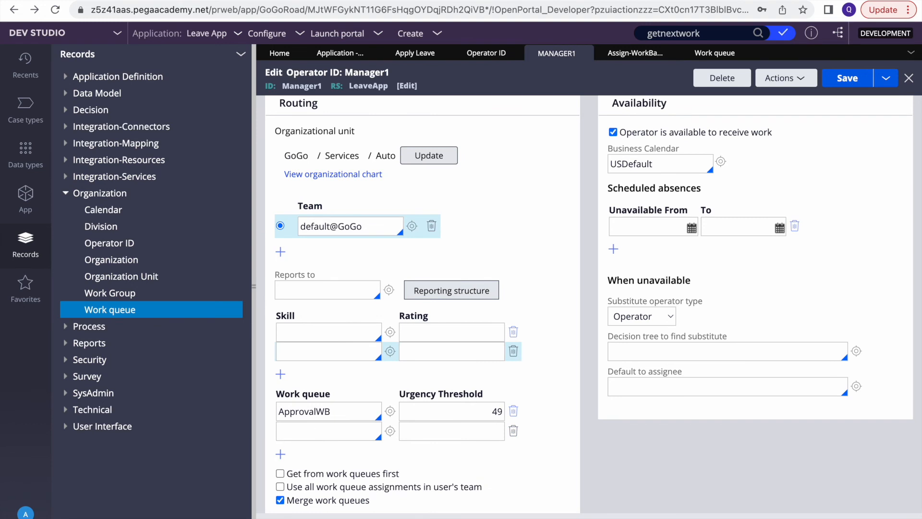
pyautogui.press('Return')
pyautogui.click(281, 454)
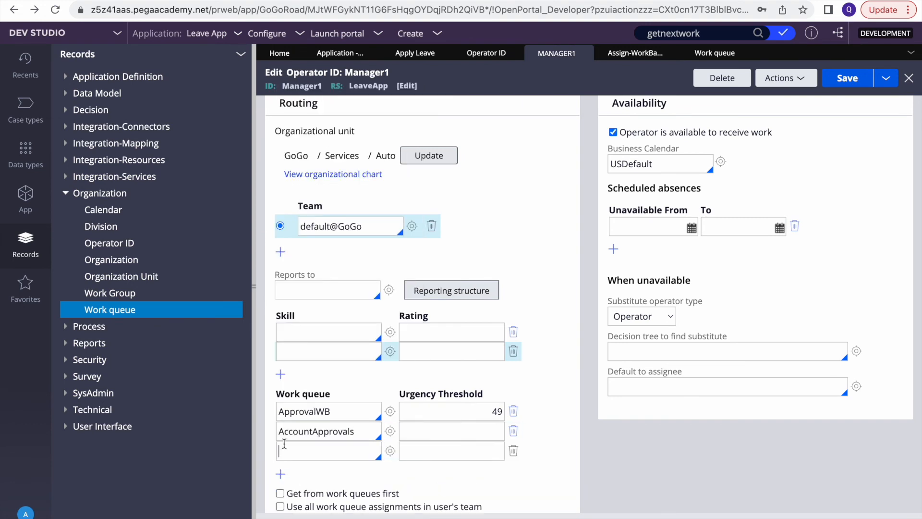
pyautogui.press('Down')
pyautogui.press('Return')
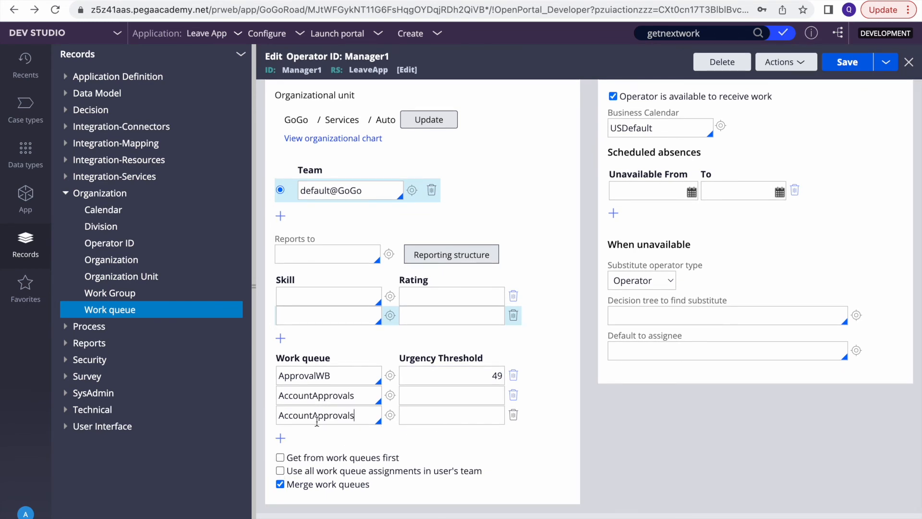
# Switch team-wide work queue use on and off while reviewing the ApprovalWB work queue row
pyautogui.click(280, 471)
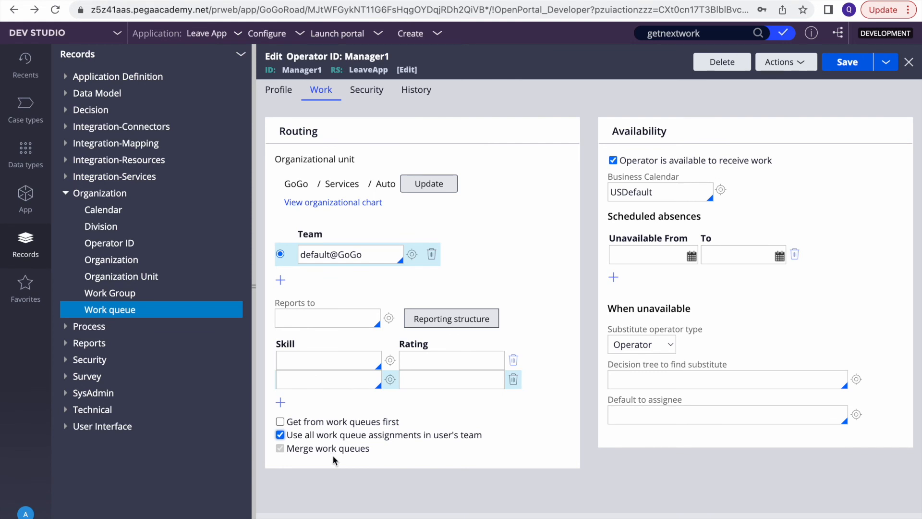
pyautogui.click(280, 435)
pyautogui.scroll(-2, 316, 496)
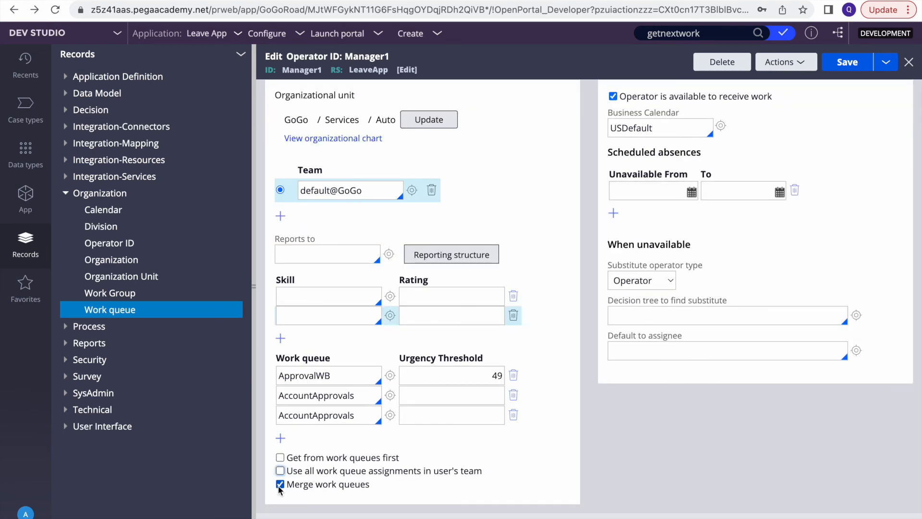
pyautogui.doubleClick(290, 375)
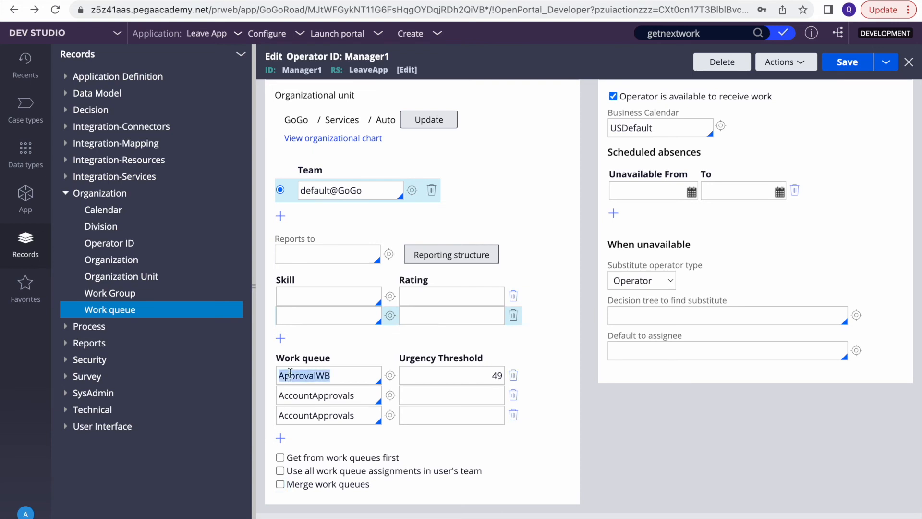
pyautogui.click(281, 472)
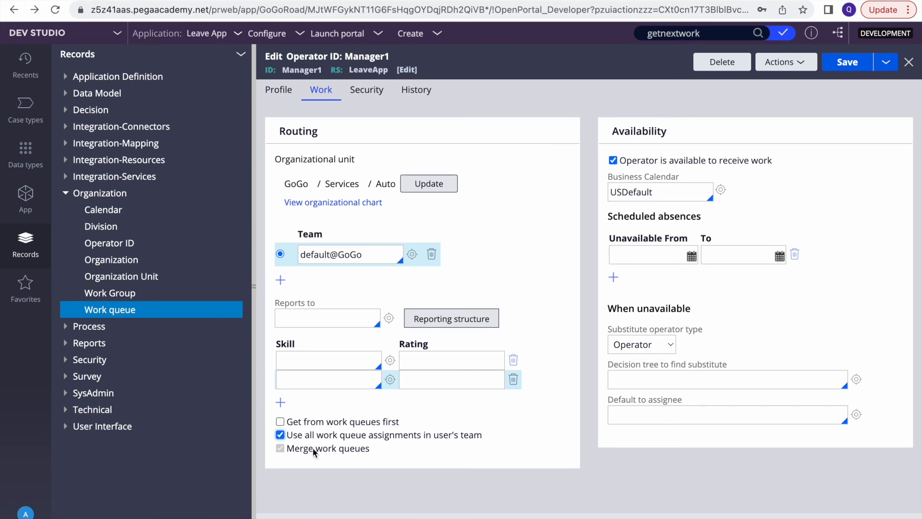
pyautogui.click(281, 434)
pyautogui.scroll(-3, 298, 434)
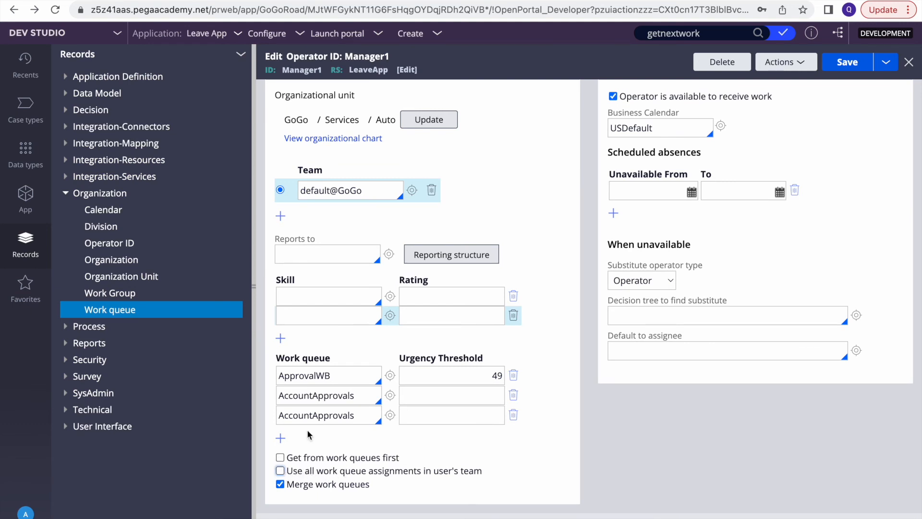
pyautogui.doubleClick(313, 374)
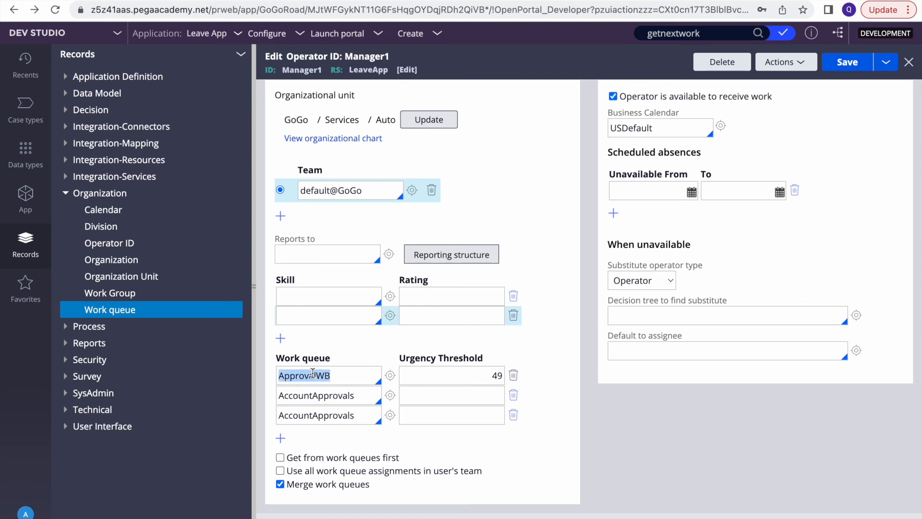
# Review the two AccountApprovals rows, then enable all work queue assignments in the user's team
pyautogui.doubleClick(308, 395)
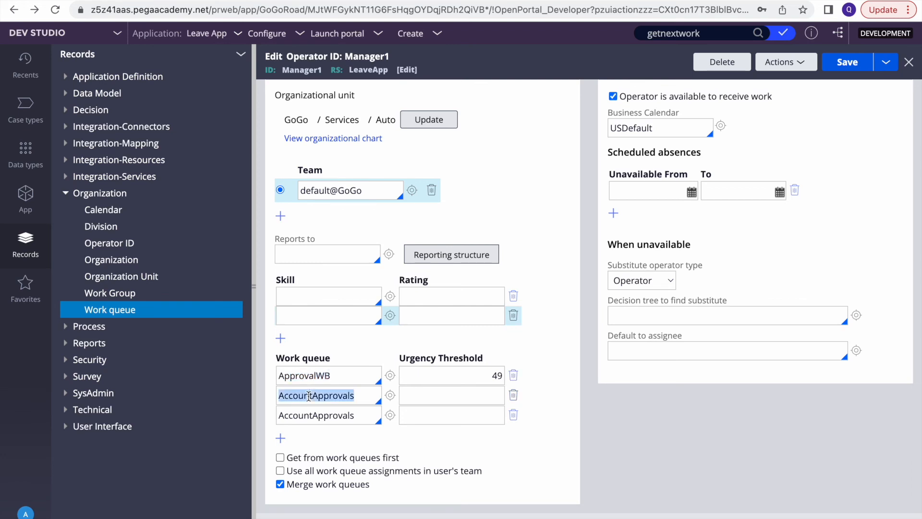
pyautogui.click(314, 414)
pyautogui.doubleClick(314, 413)
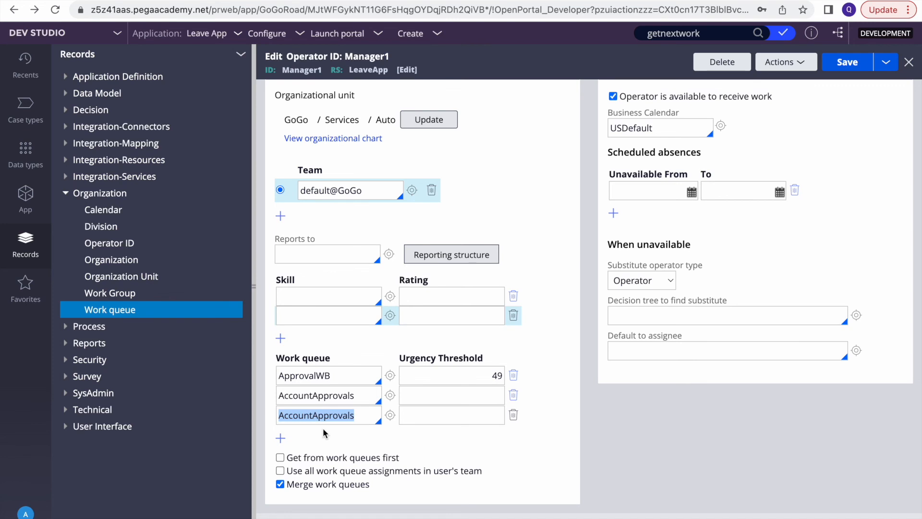
pyautogui.click(280, 471)
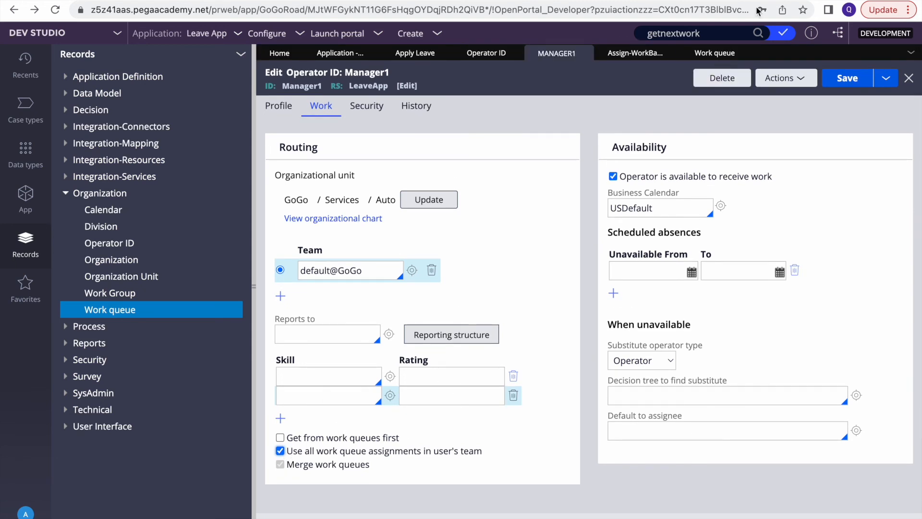
pyautogui.doubleClick(673, 32)
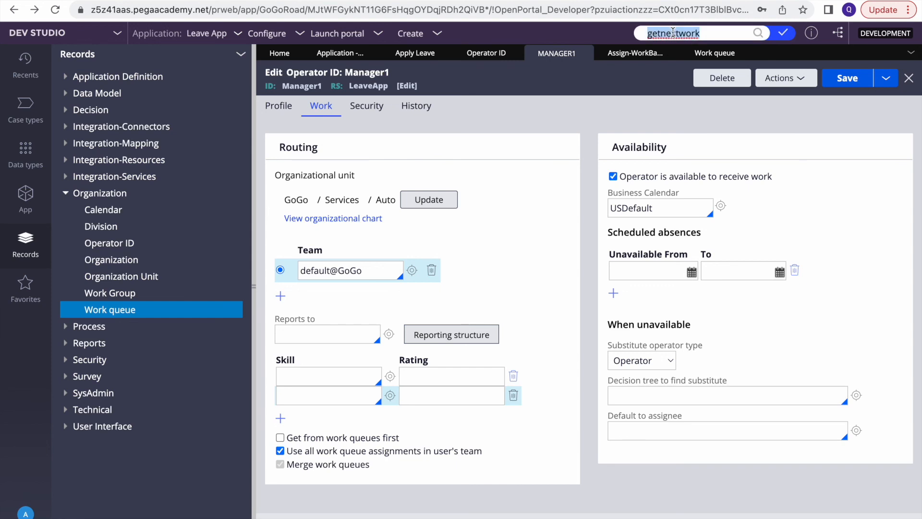
# Search getnextwork, open the GetNextWork activity, and open getNextWorkObject from its step 1
pyautogui.press('BackSpace')
pyautogui.write('g')
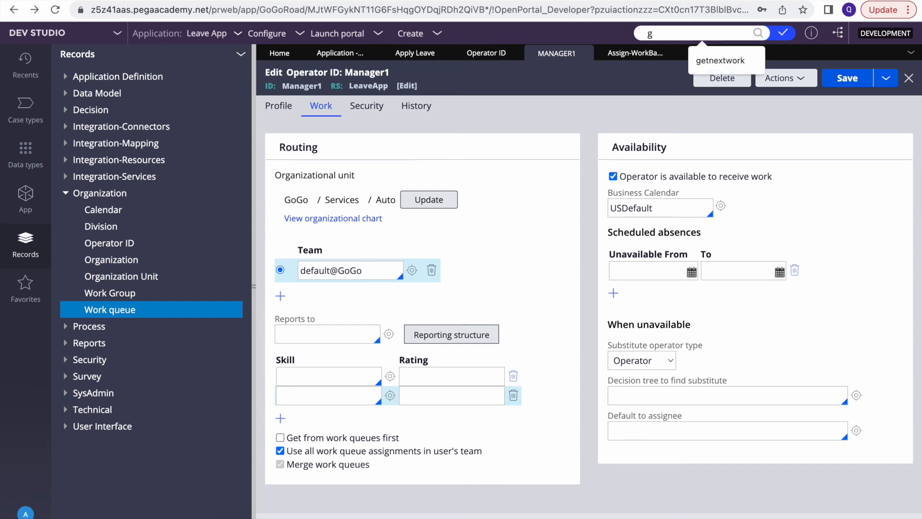
pyautogui.click(720, 61)
pyautogui.click(758, 33)
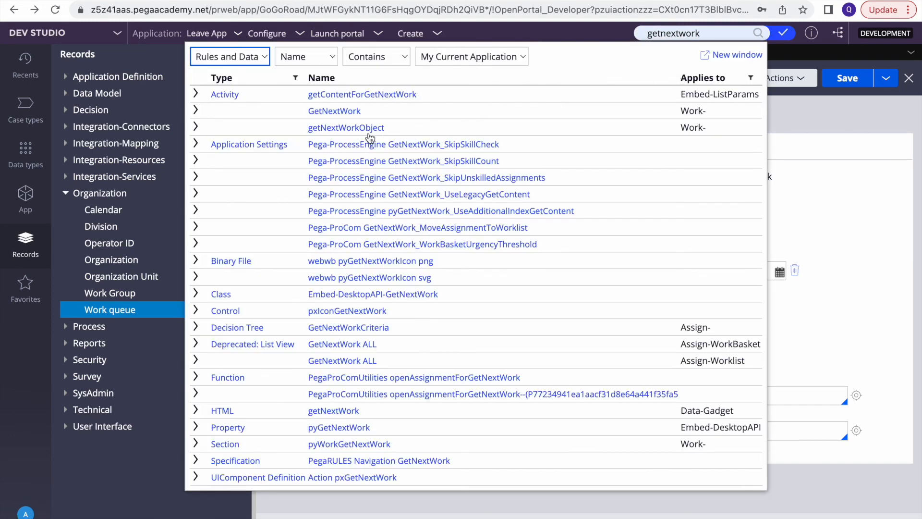
pyautogui.click(335, 112)
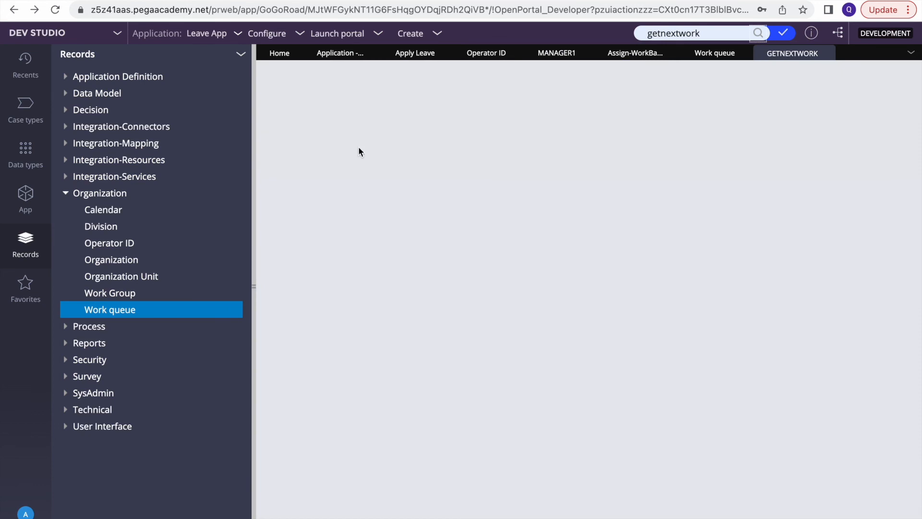
pyautogui.click(255, 238)
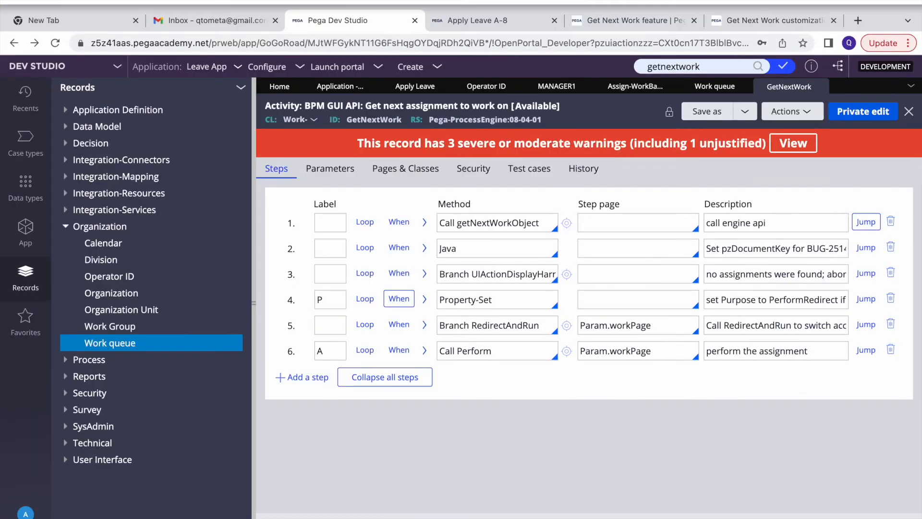
pyautogui.doubleClick(493, 190)
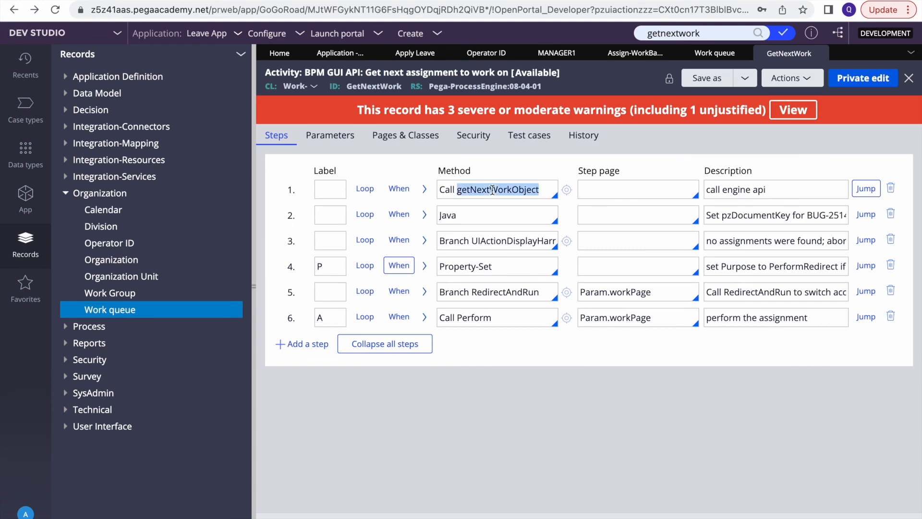
pyautogui.click(567, 189)
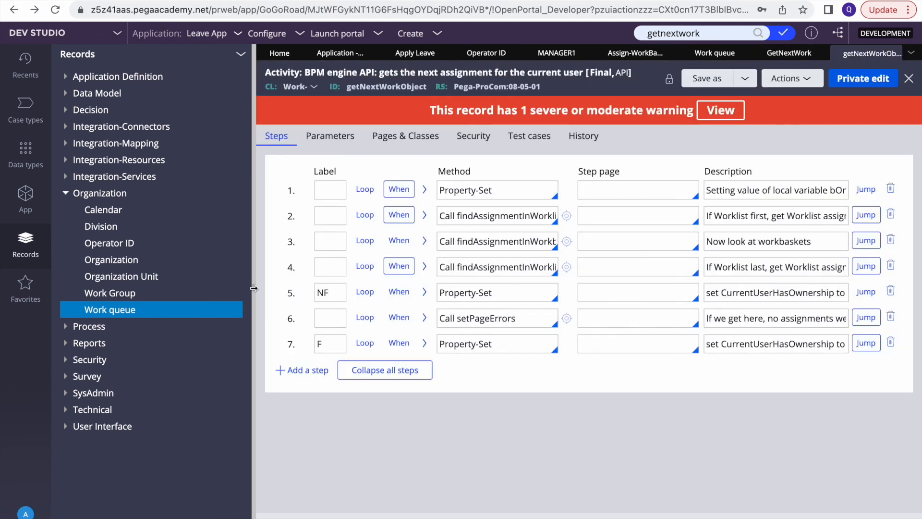
# Widen the steps view and inspect the methods in steps 2–4, including findAssignmentInWorklist
pyautogui.click(254, 288)
pyautogui.click(269, 216)
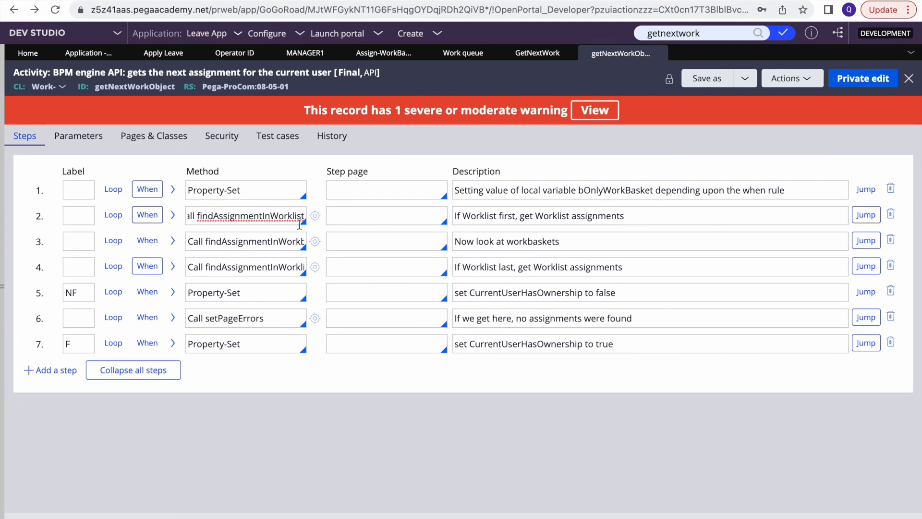
pyautogui.click(190, 241)
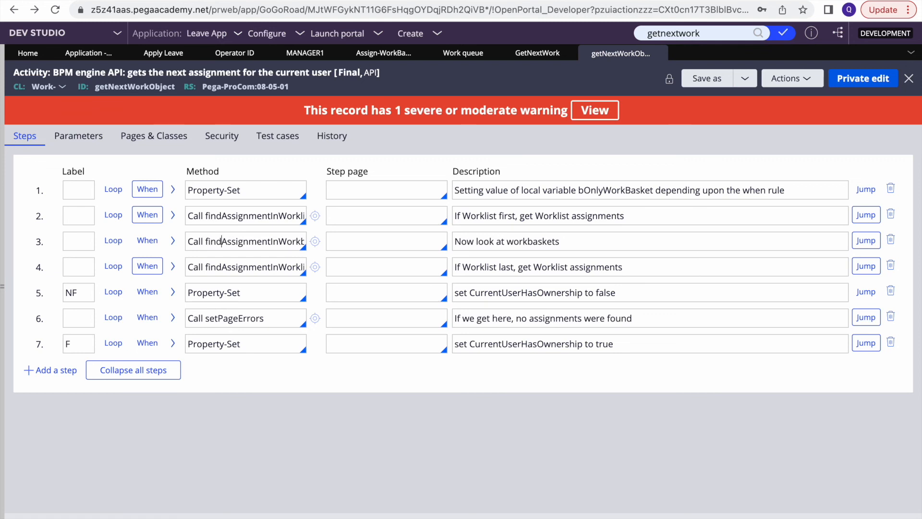
pyautogui.click(267, 266)
pyautogui.press('End')
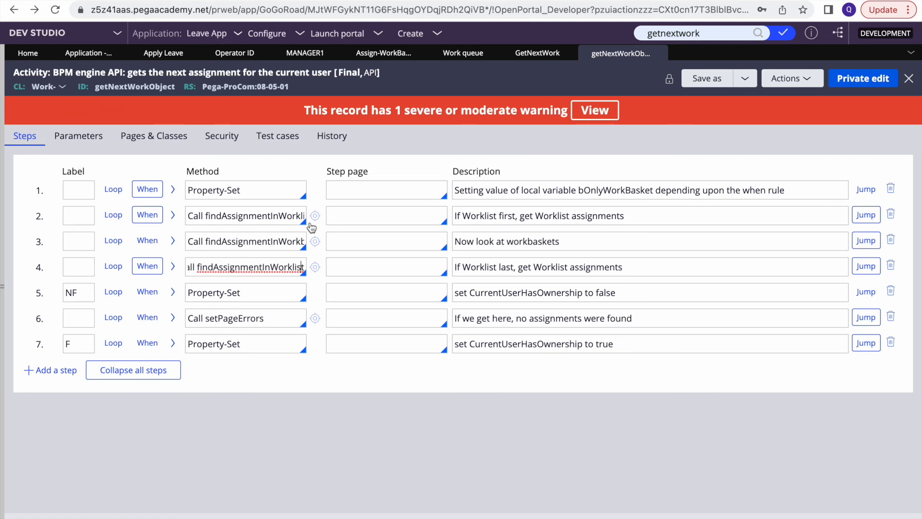
# Check step 2's pxRequestor.pyWorkbasketFirst condition, cancel, then open step 4's When after comparing with the Academy diagram
pyautogui.click(149, 216)
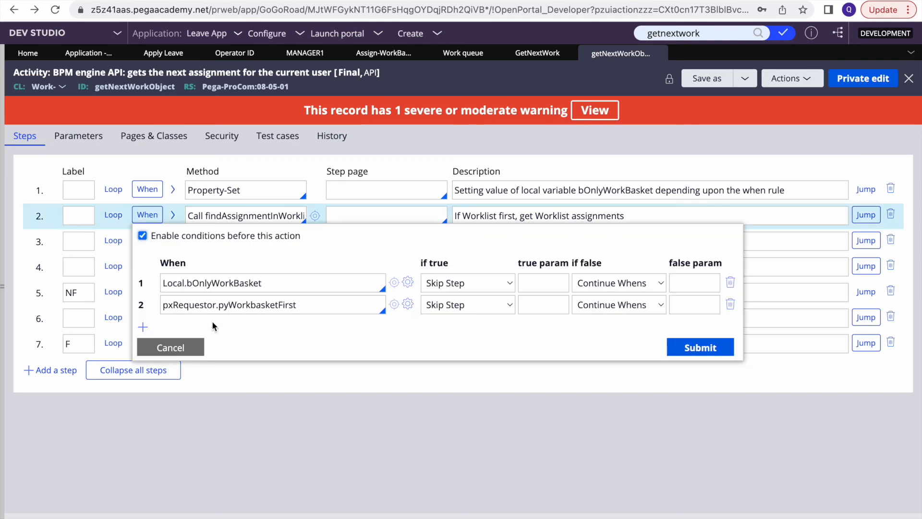
pyautogui.tripleClick(243, 303)
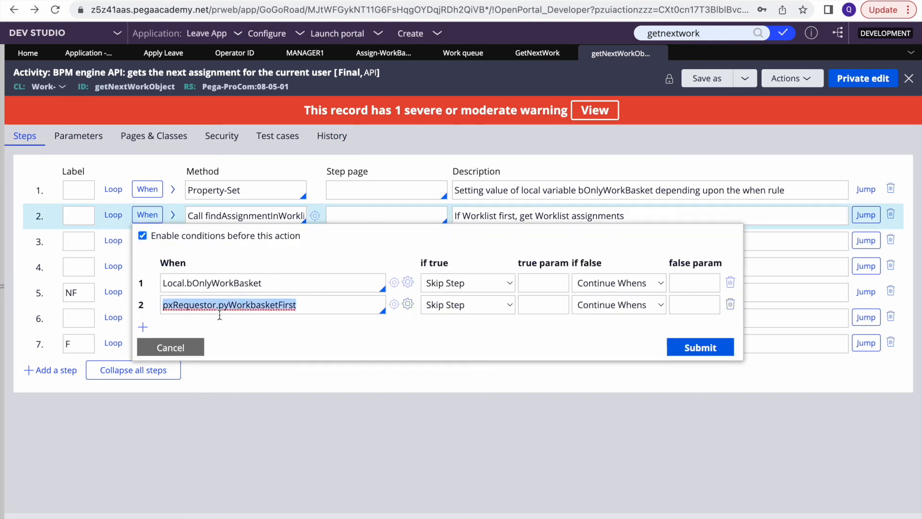
pyautogui.click(179, 345)
pyautogui.click(148, 266)
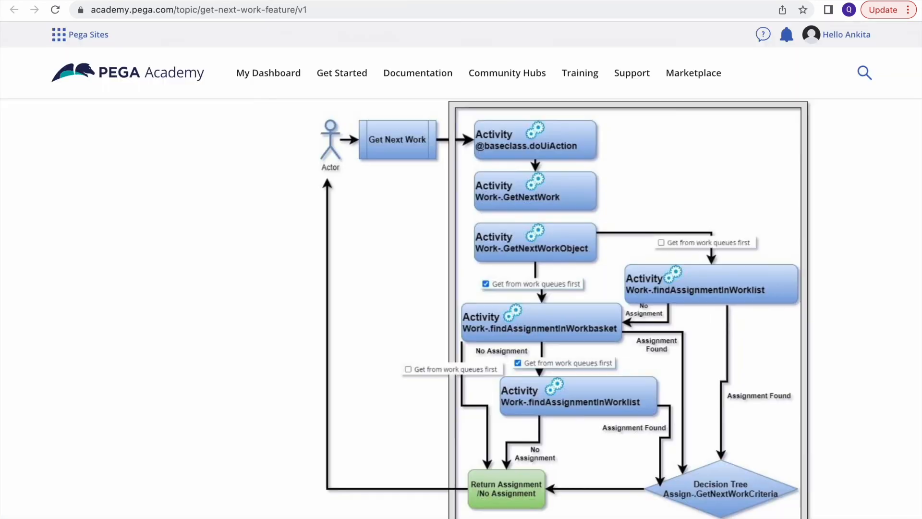
pyautogui.scroll(-3, 512, 378)
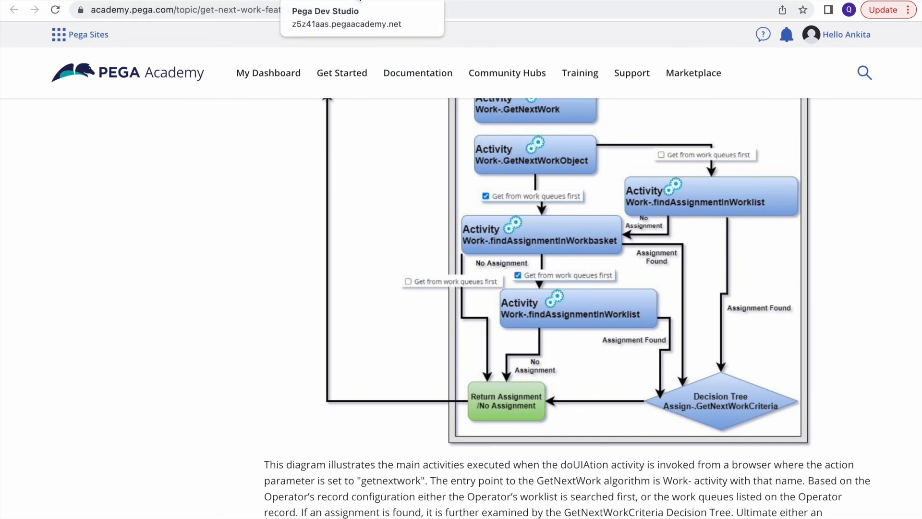
pyautogui.scroll(2, 601, 339)
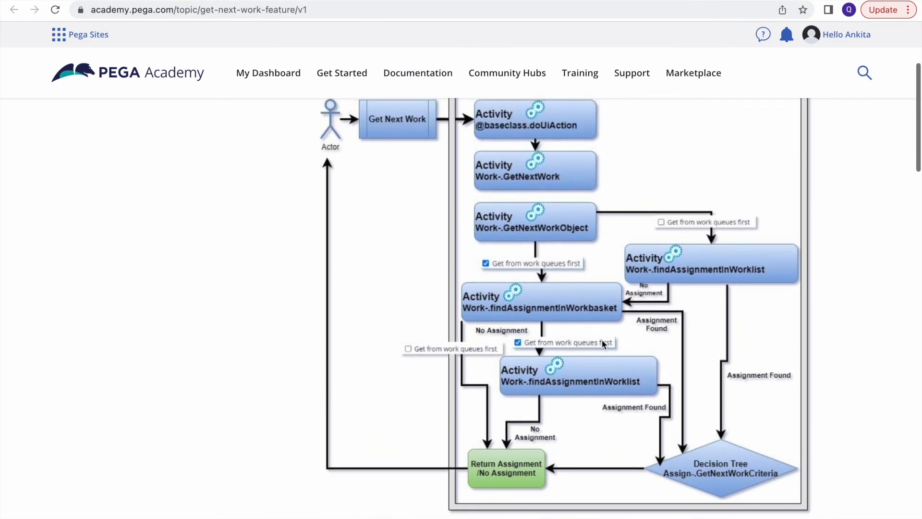
pyautogui.click(388, 4)
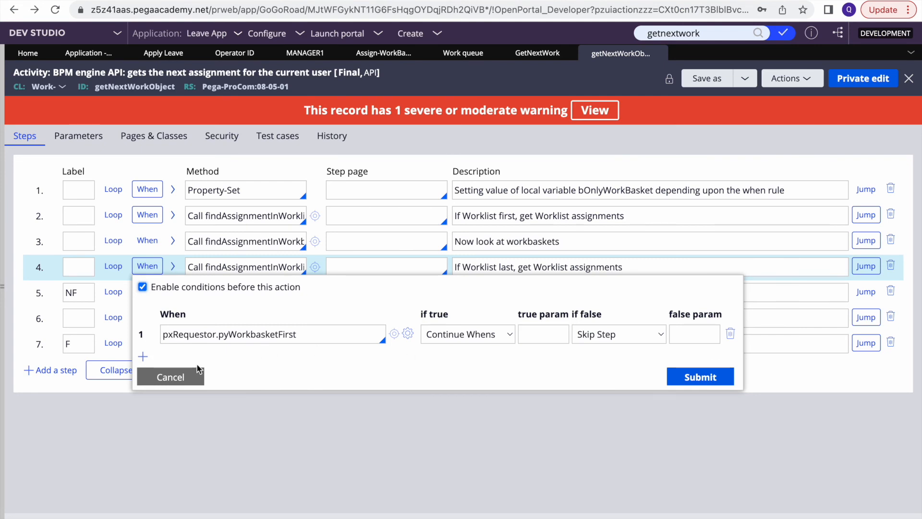
# Cancel step 4's When conditions and go back to Manager1's operator record
pyautogui.click(185, 380)
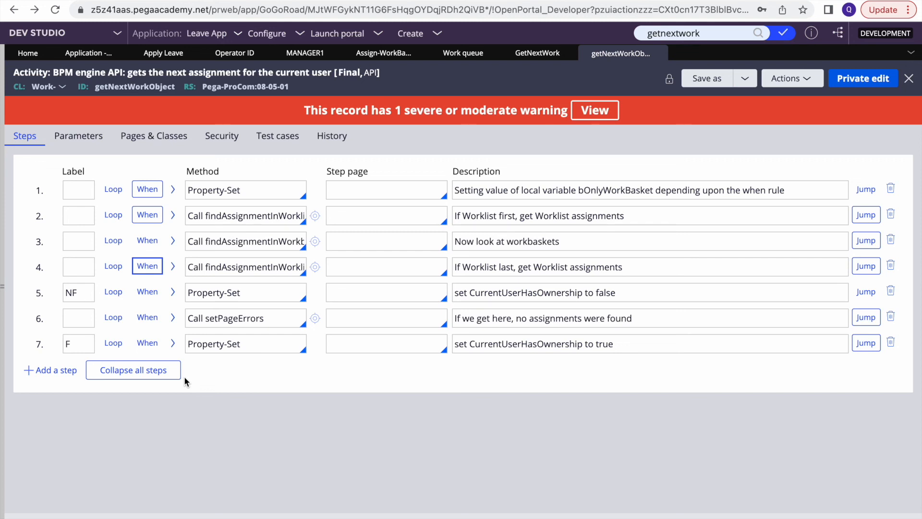
pyautogui.click(303, 53)
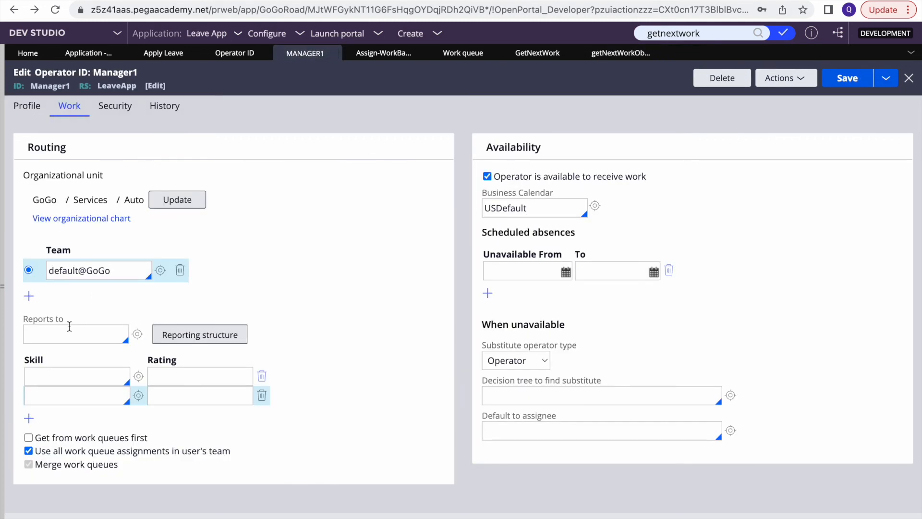
# Set English as Manager1's first skill, then scroll through the Pega Academy Get Next Work diagram
pyautogui.click(46, 376)
pyautogui.click(67, 243)
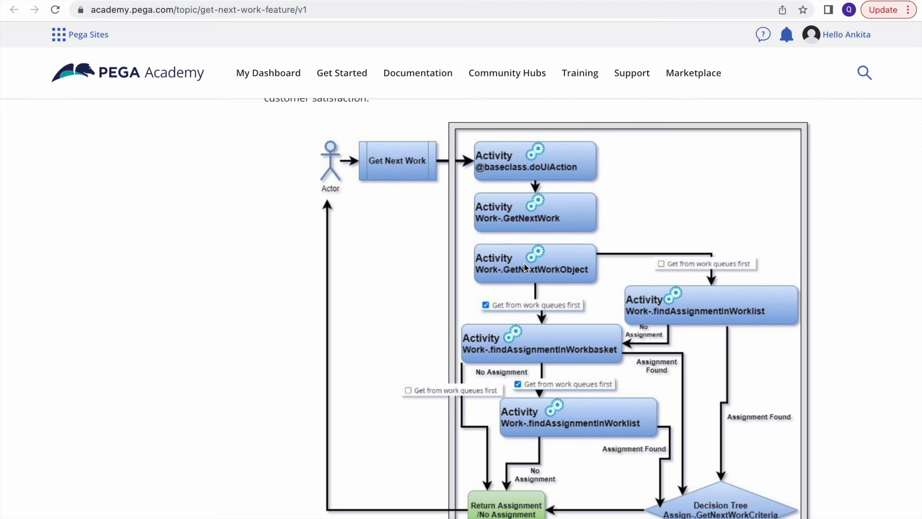
pyautogui.scroll(-3, 524, 265)
pyautogui.scroll(2, 524, 265)
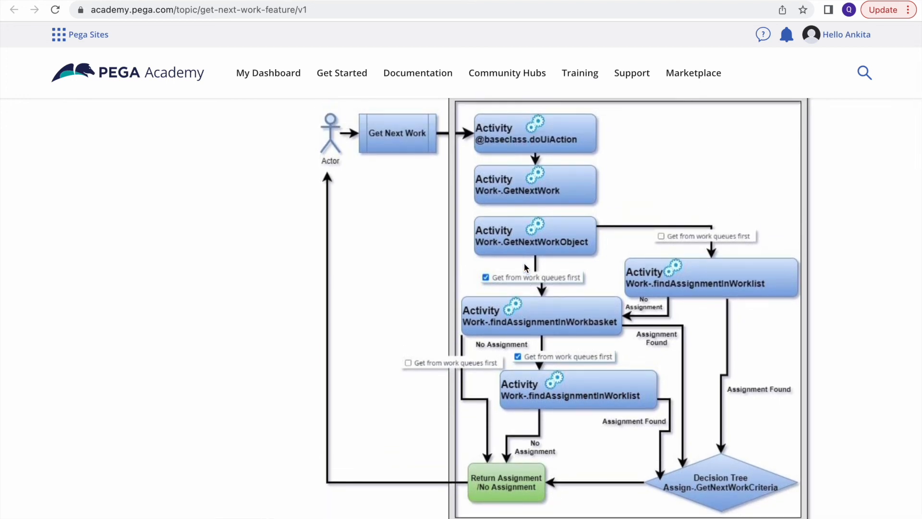